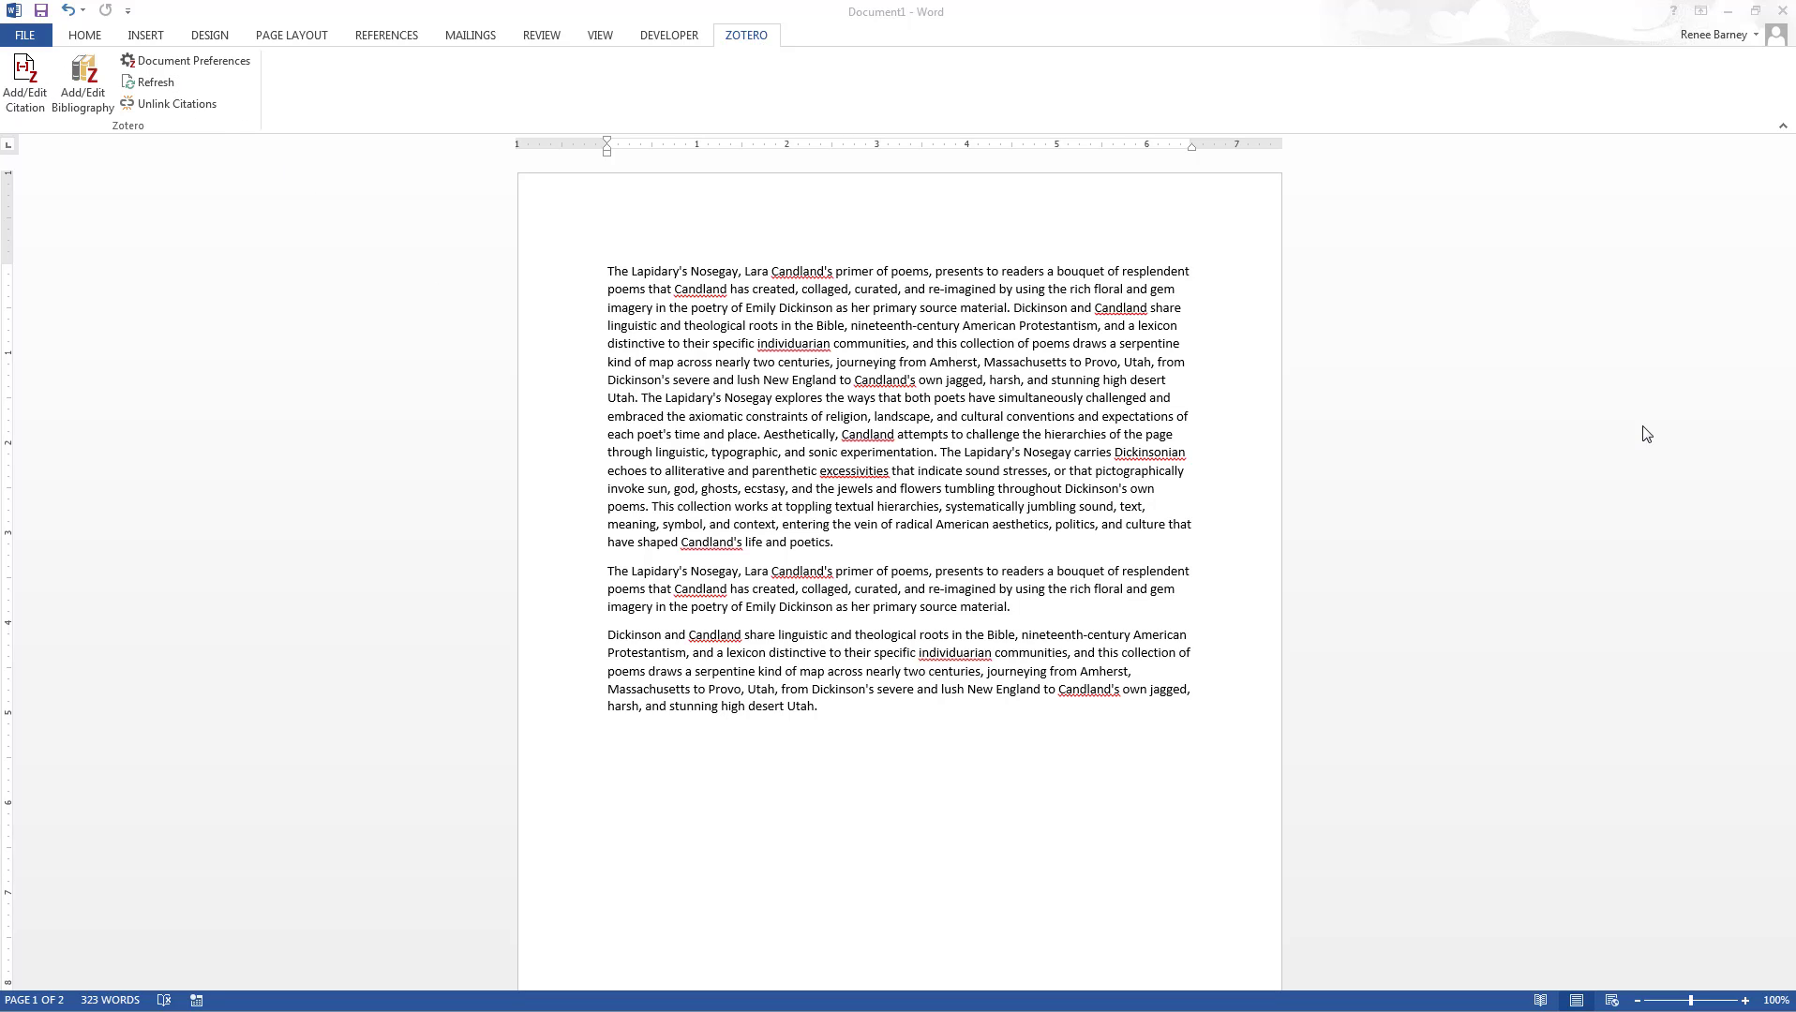
# Start a Zotero citation at the end of the first paragraph, using the American Psychological Association 6th edition style with citations stored as fields
pyautogui.click(1168, 438)
pyautogui.scroll(-18, 1141, 522)
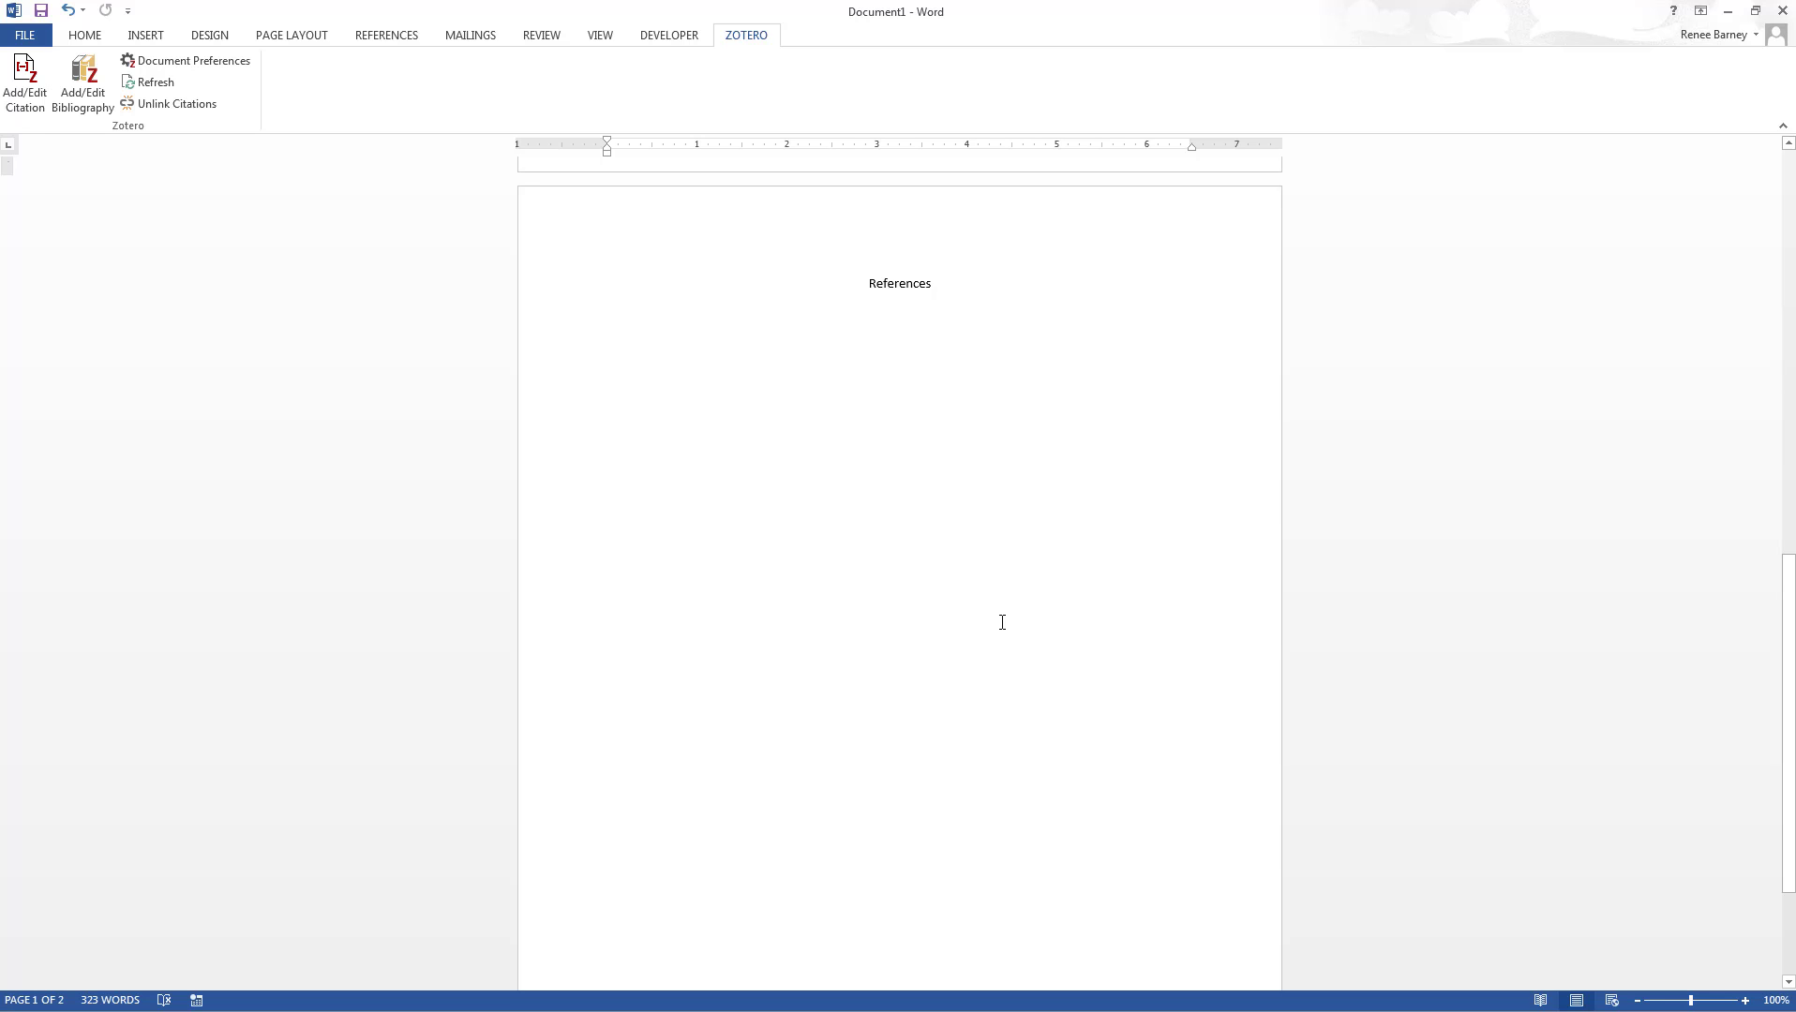
pyautogui.scroll(15, 1002, 623)
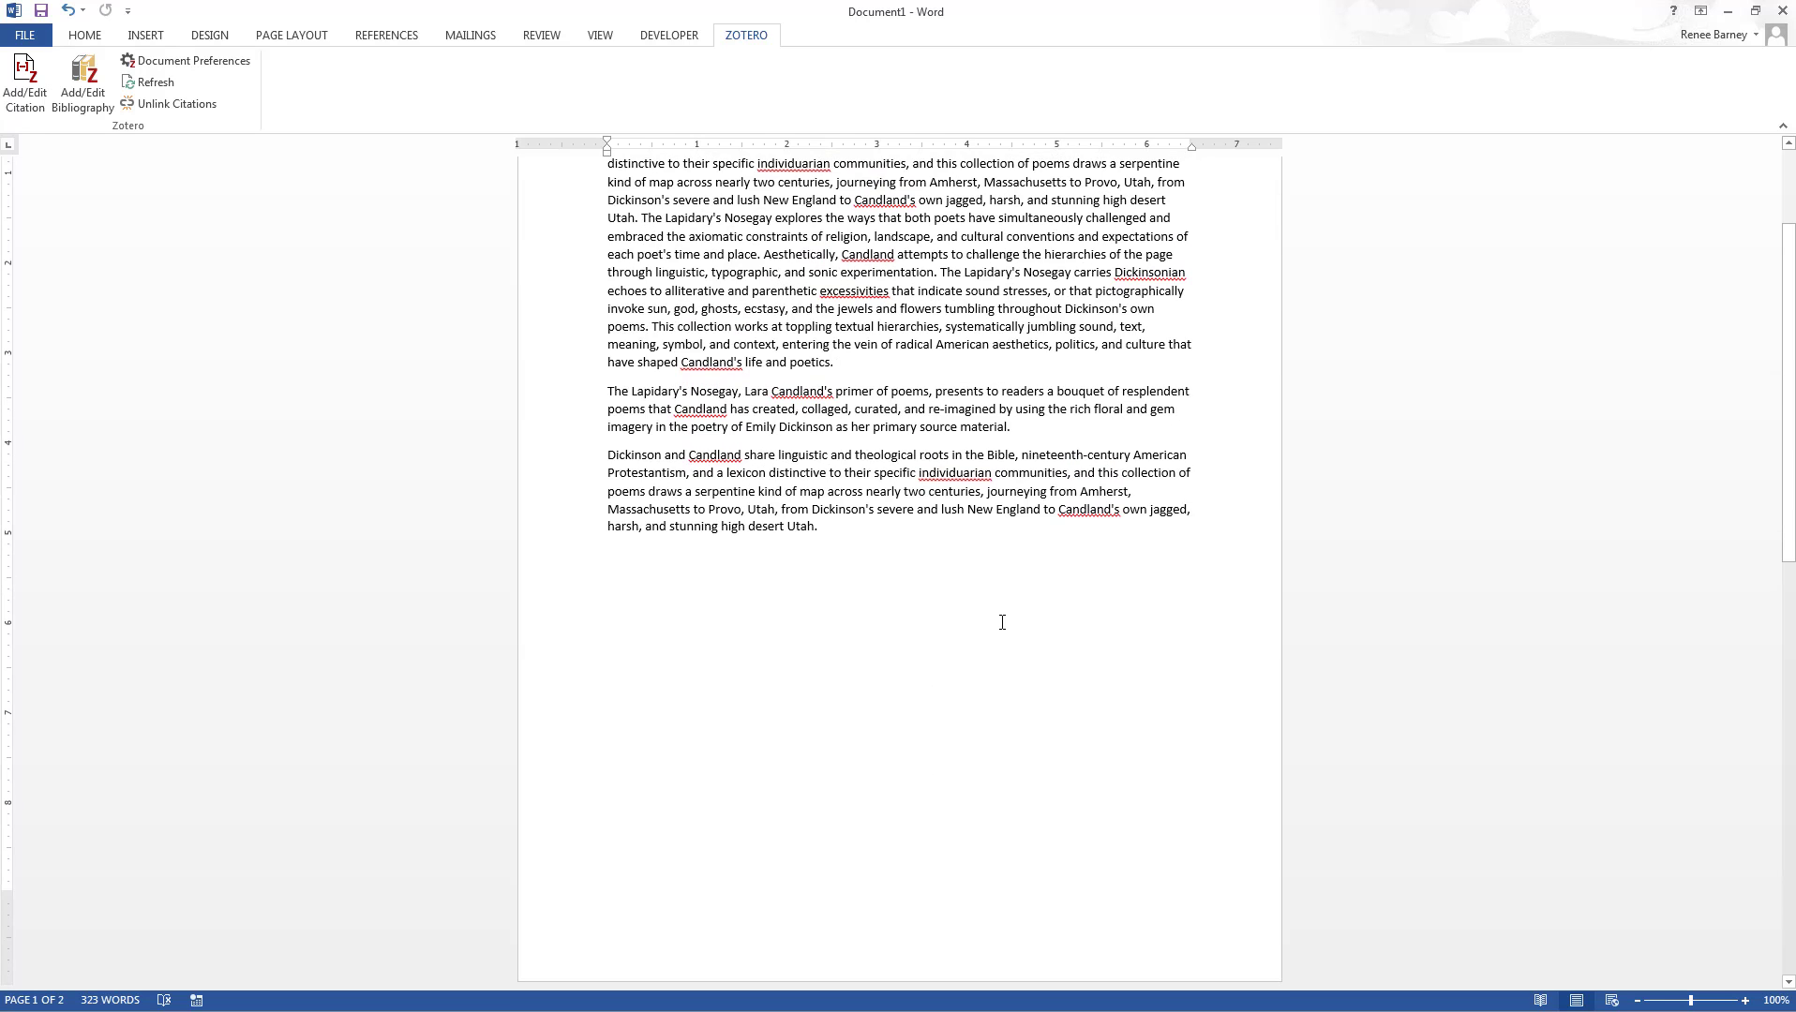
pyautogui.scroll(3, 1002, 623)
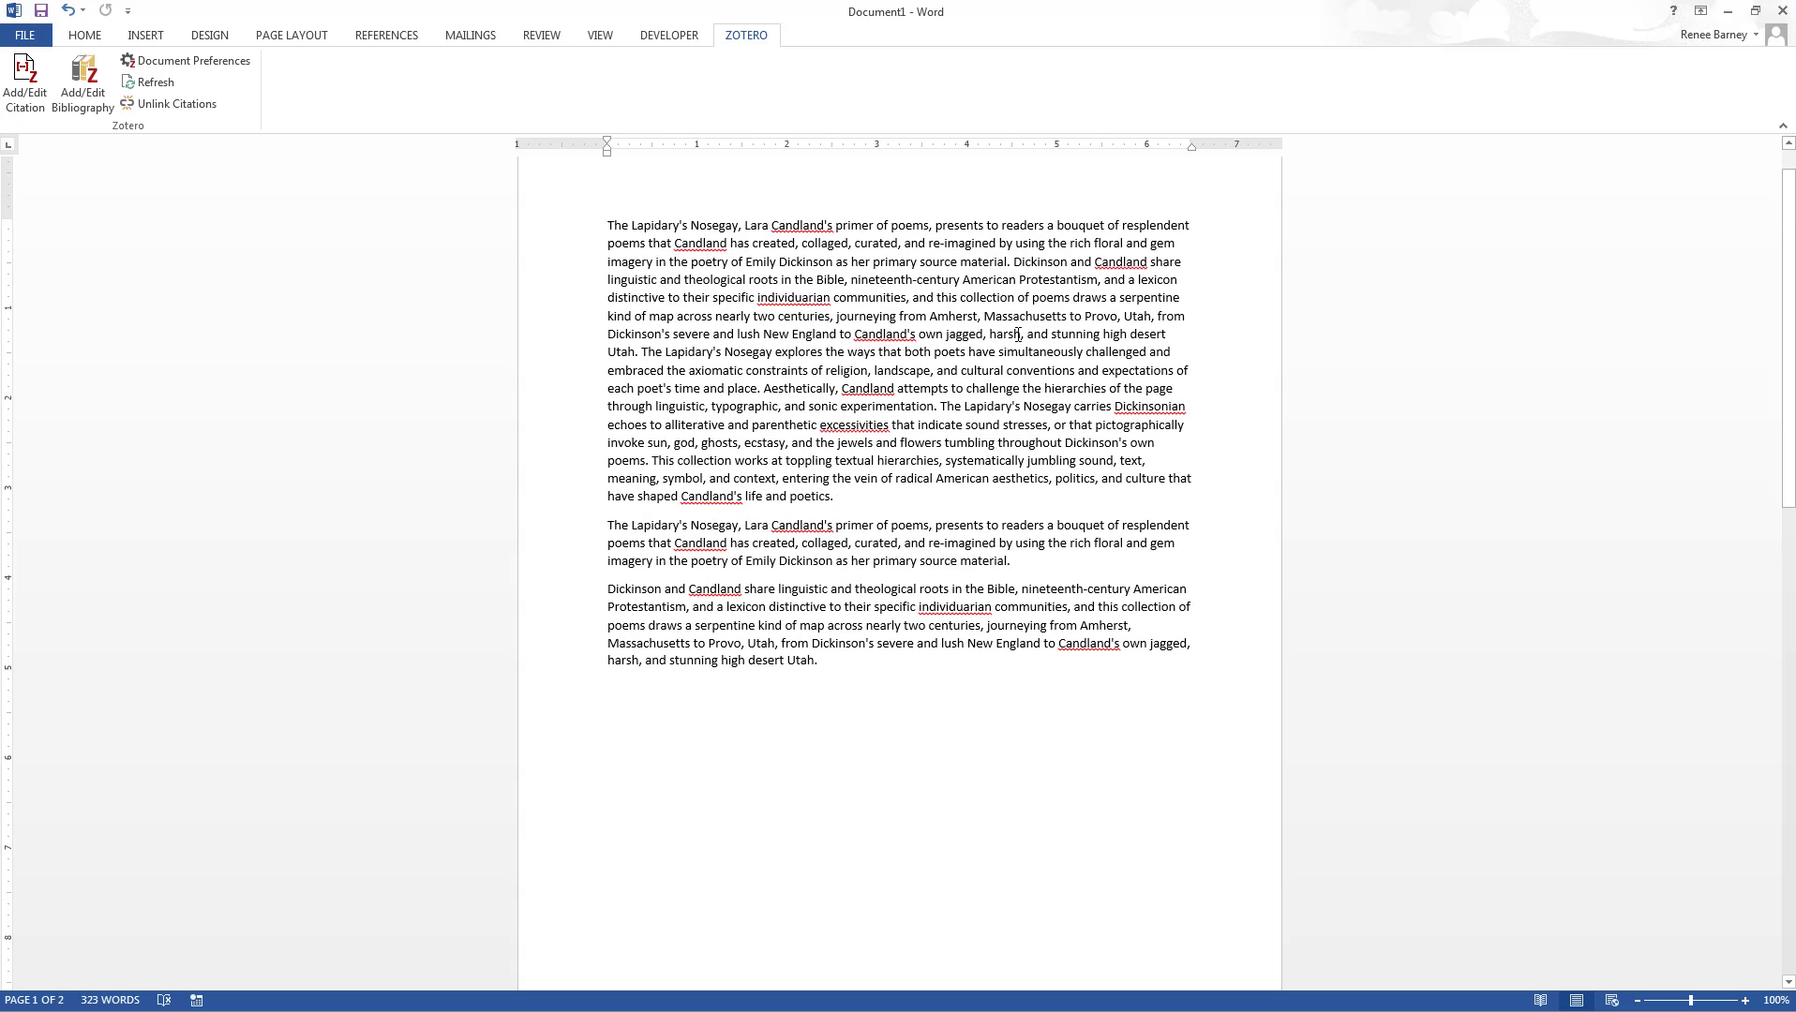
pyautogui.click(857, 495)
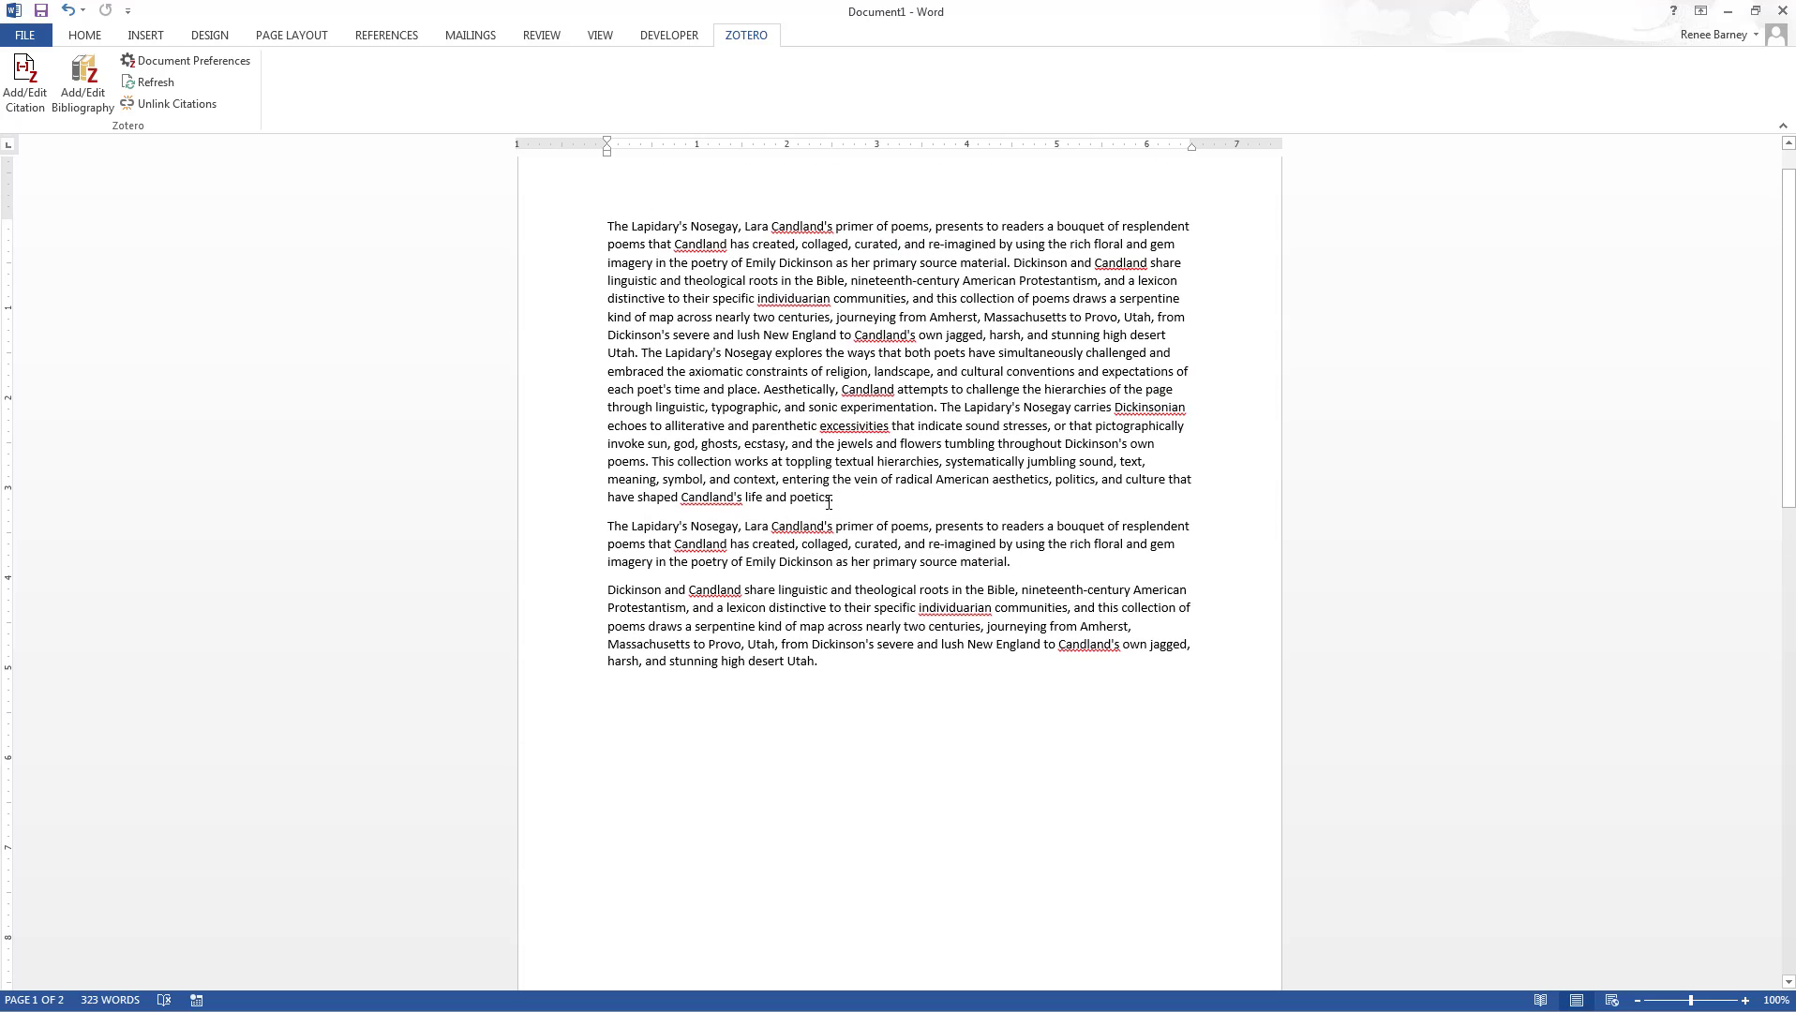
pyautogui.click(16, 78)
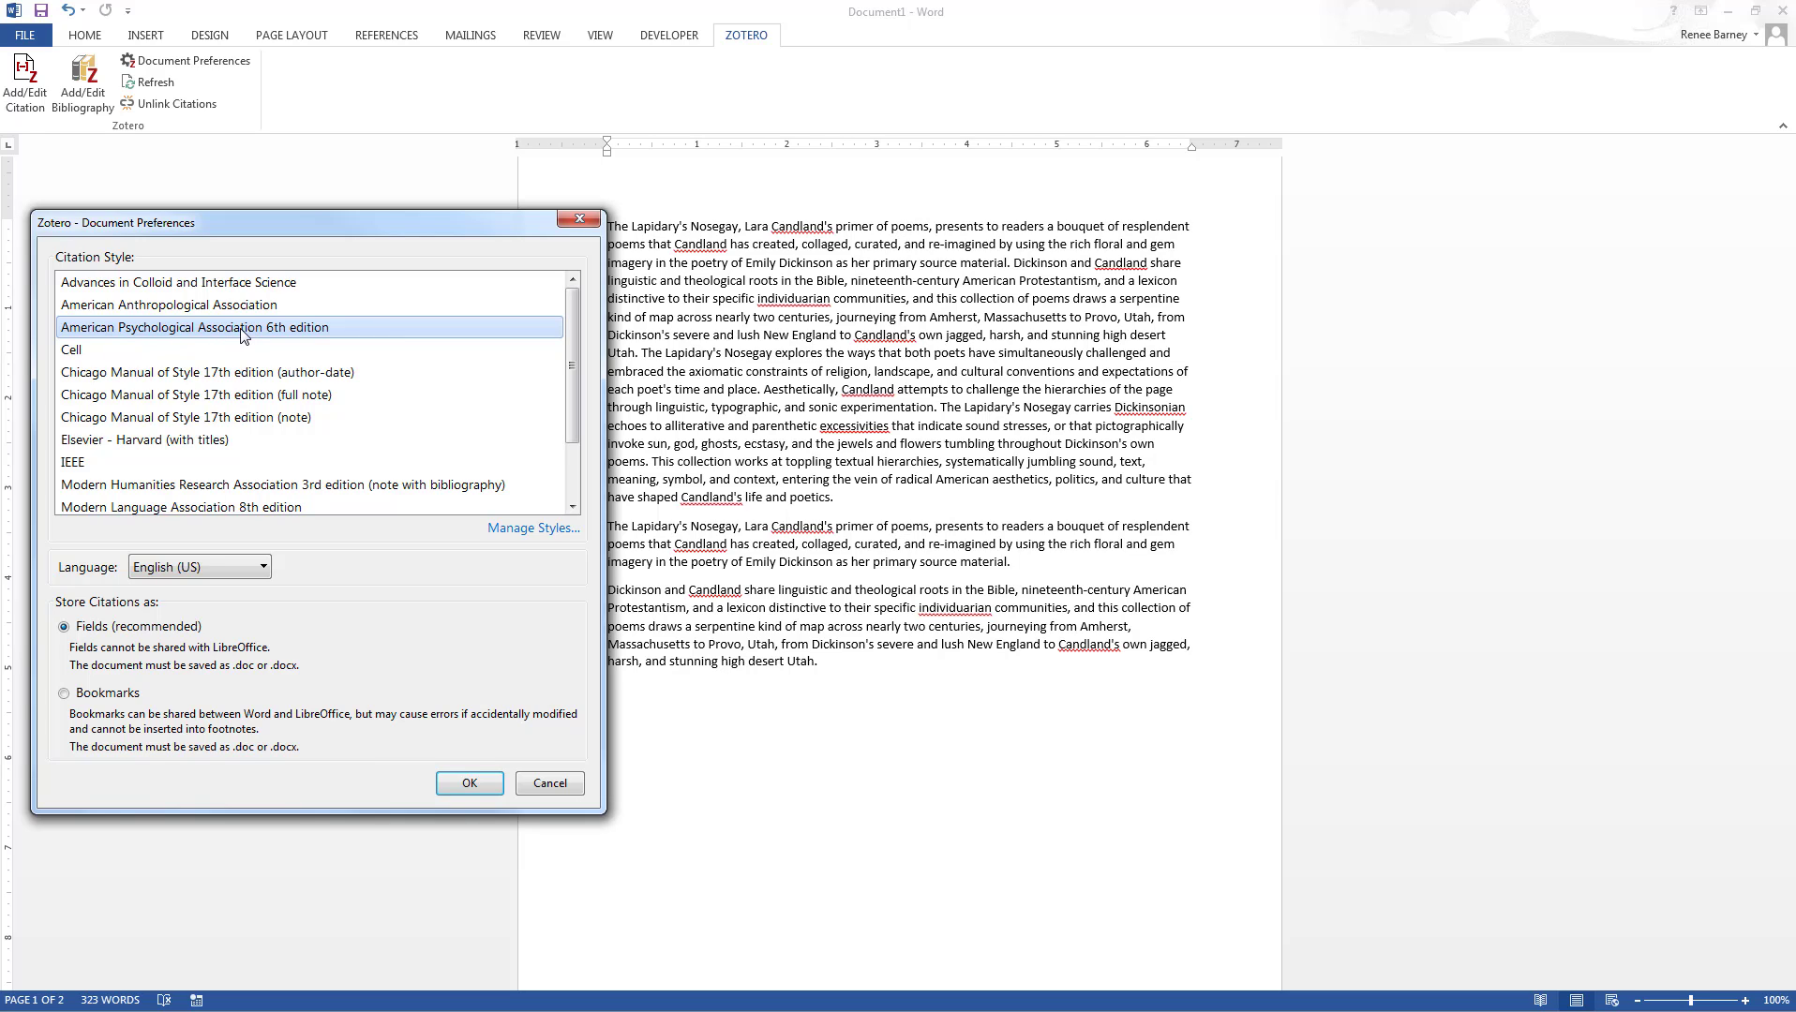
pyautogui.click(474, 784)
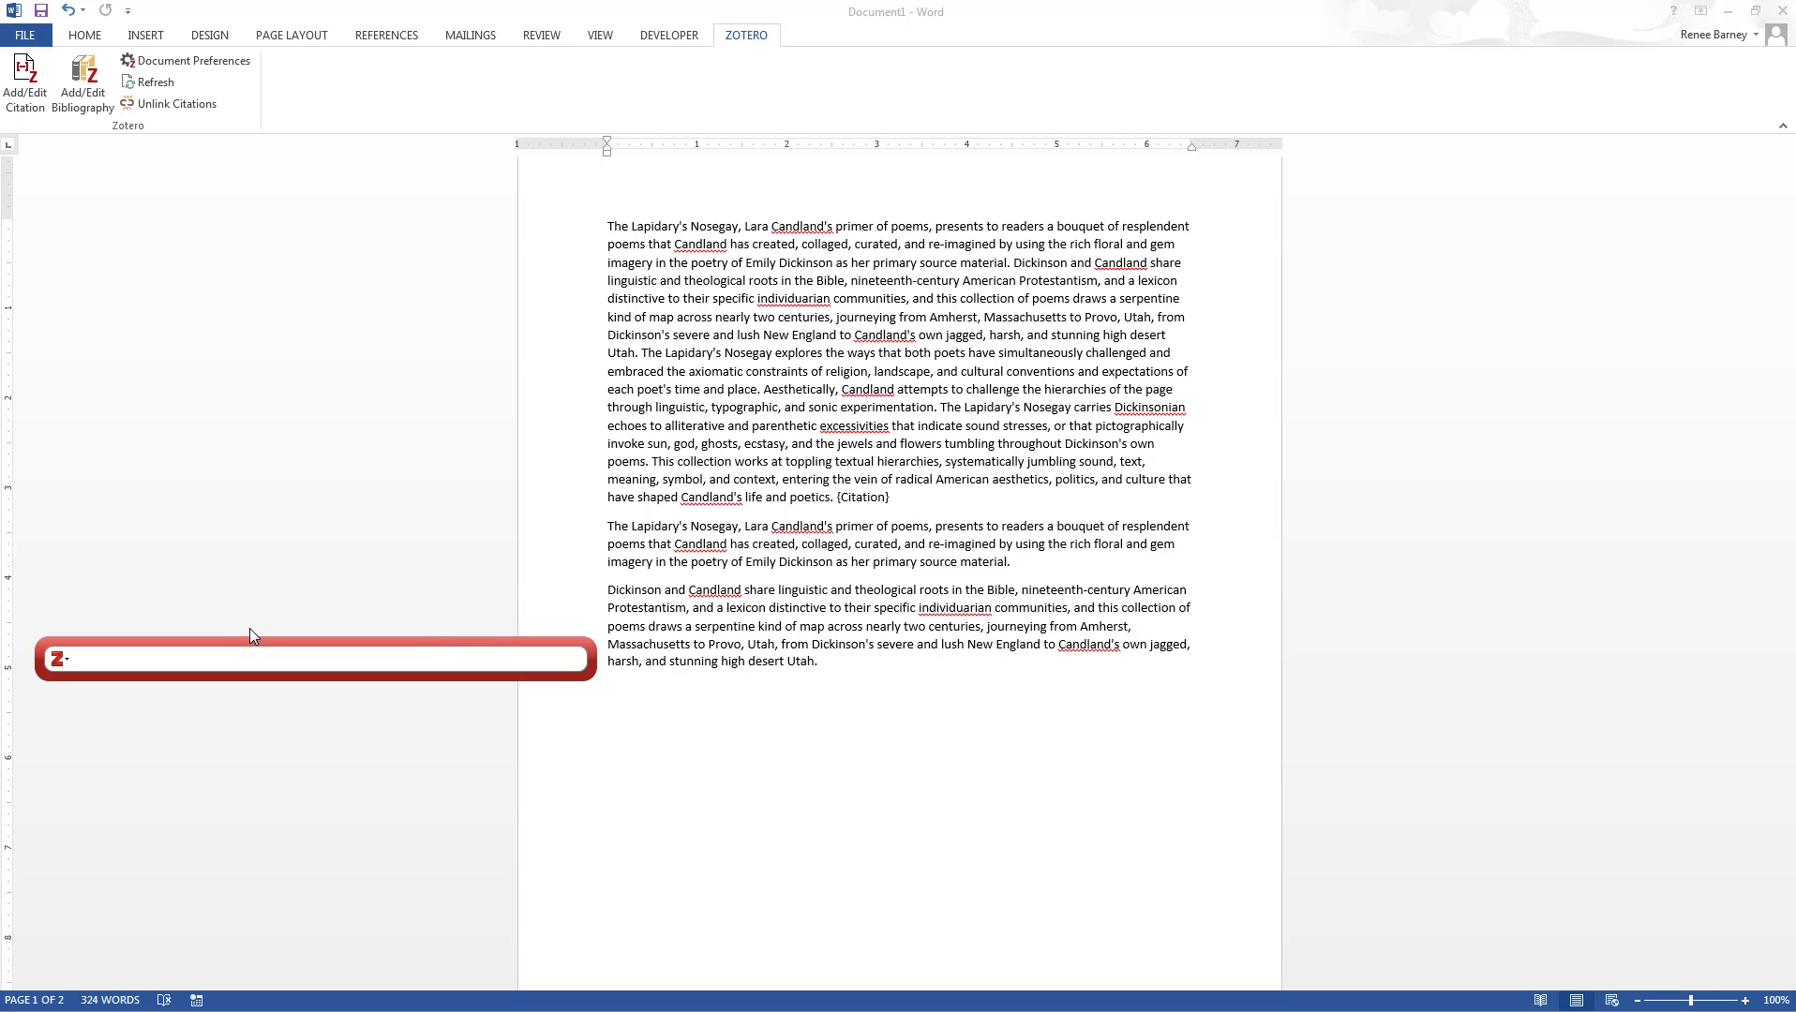
# Search the citation library for "da" and cite "Rationality and Belief in Human Evolution" after the first paragraph
pyautogui.write('da')
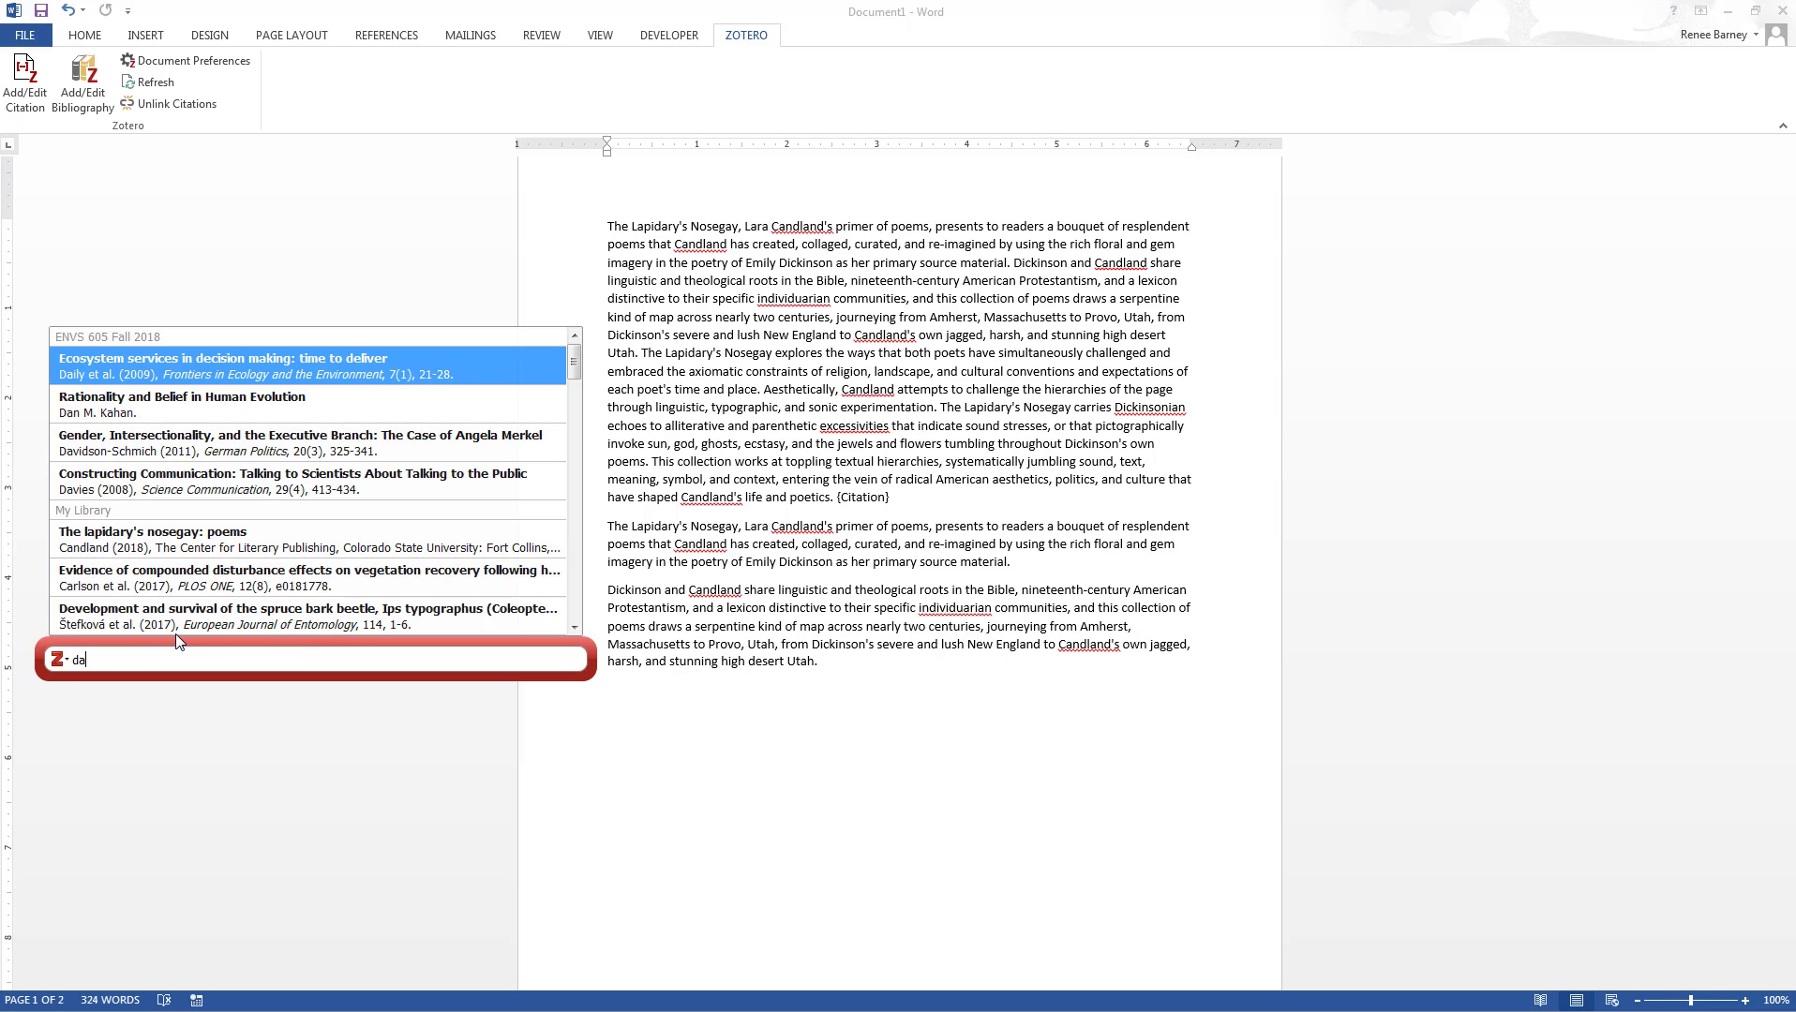
pyautogui.click(167, 409)
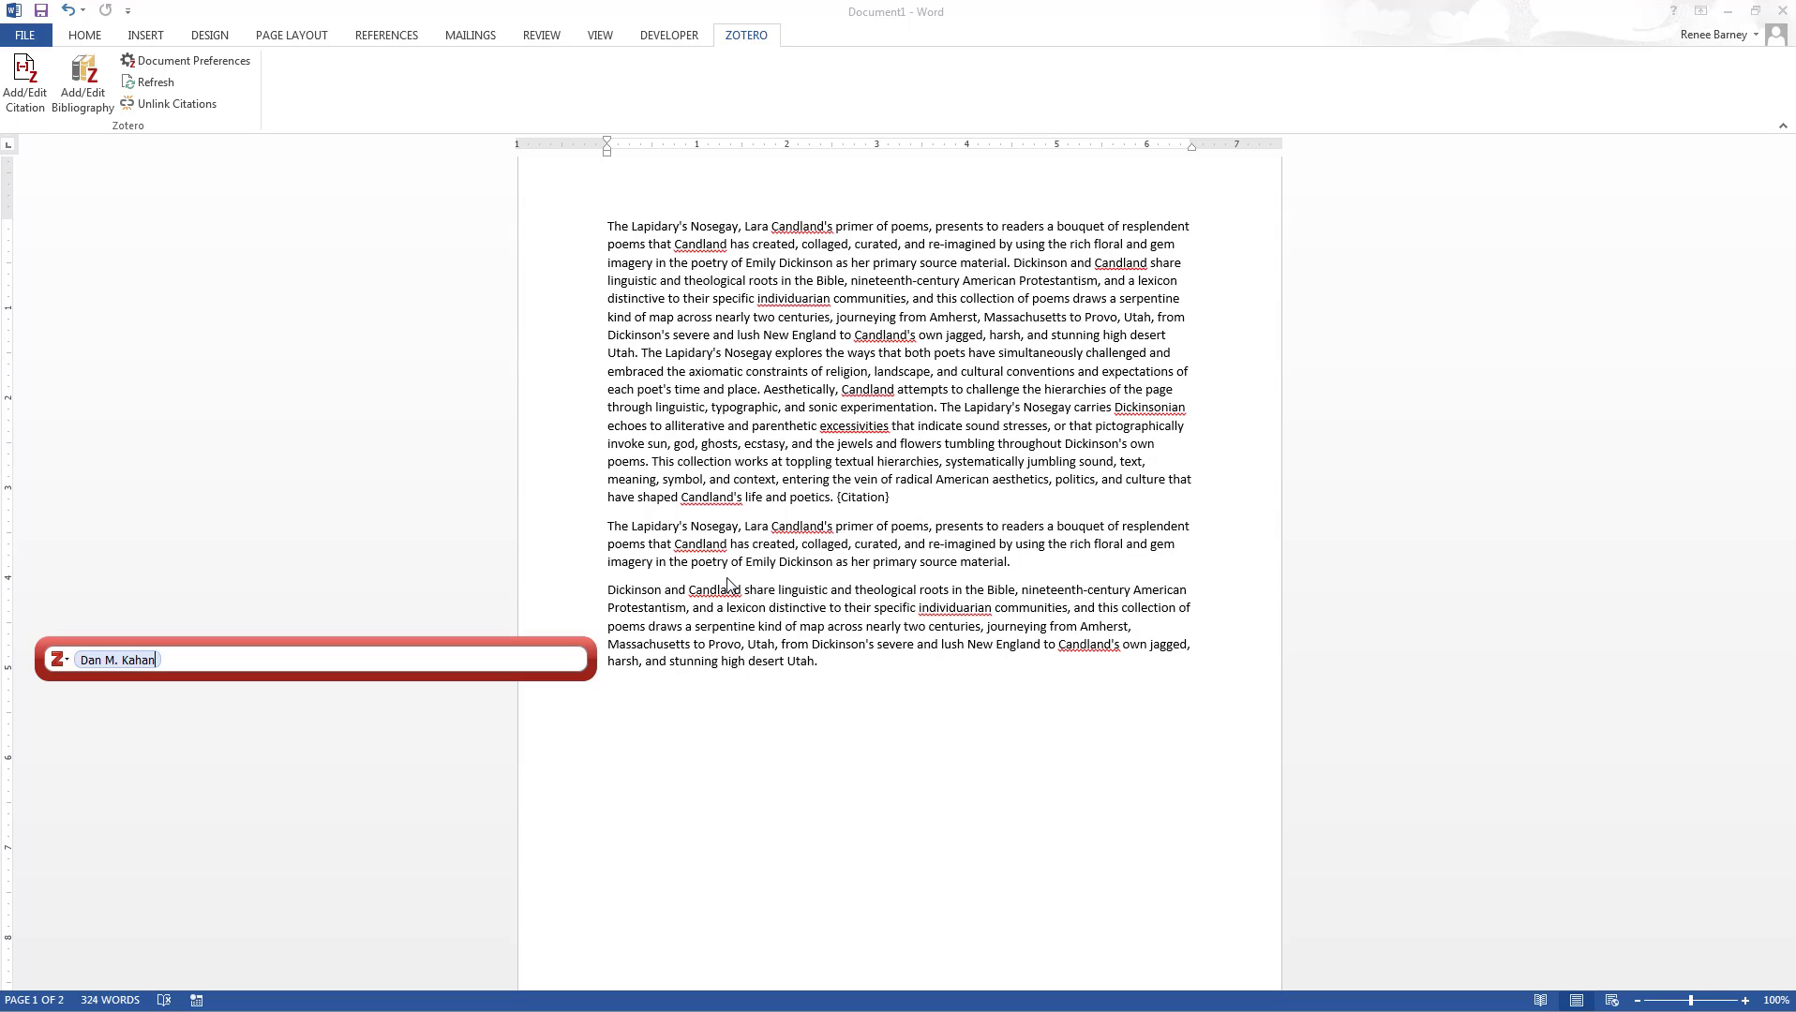
pyautogui.press('Return')
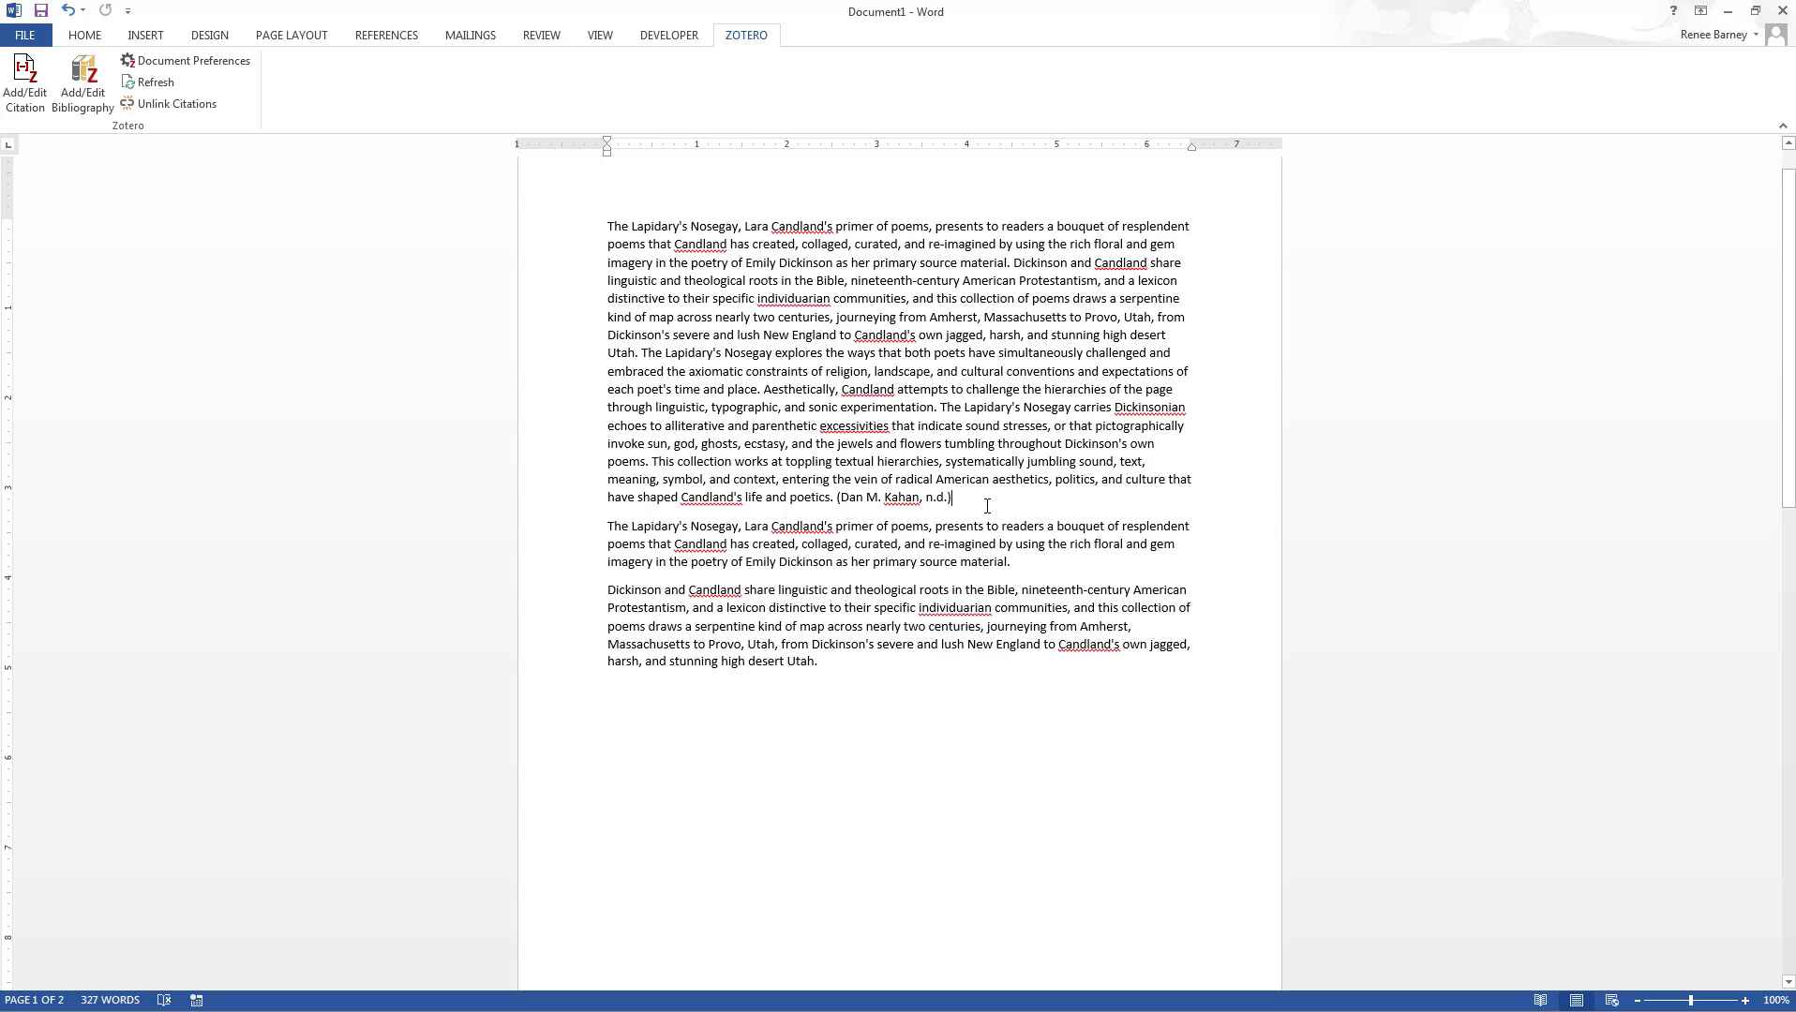
# Insert the Zotero bibliography on the empty line below the References heading on page 2
pyautogui.scroll(-10, 903, 797)
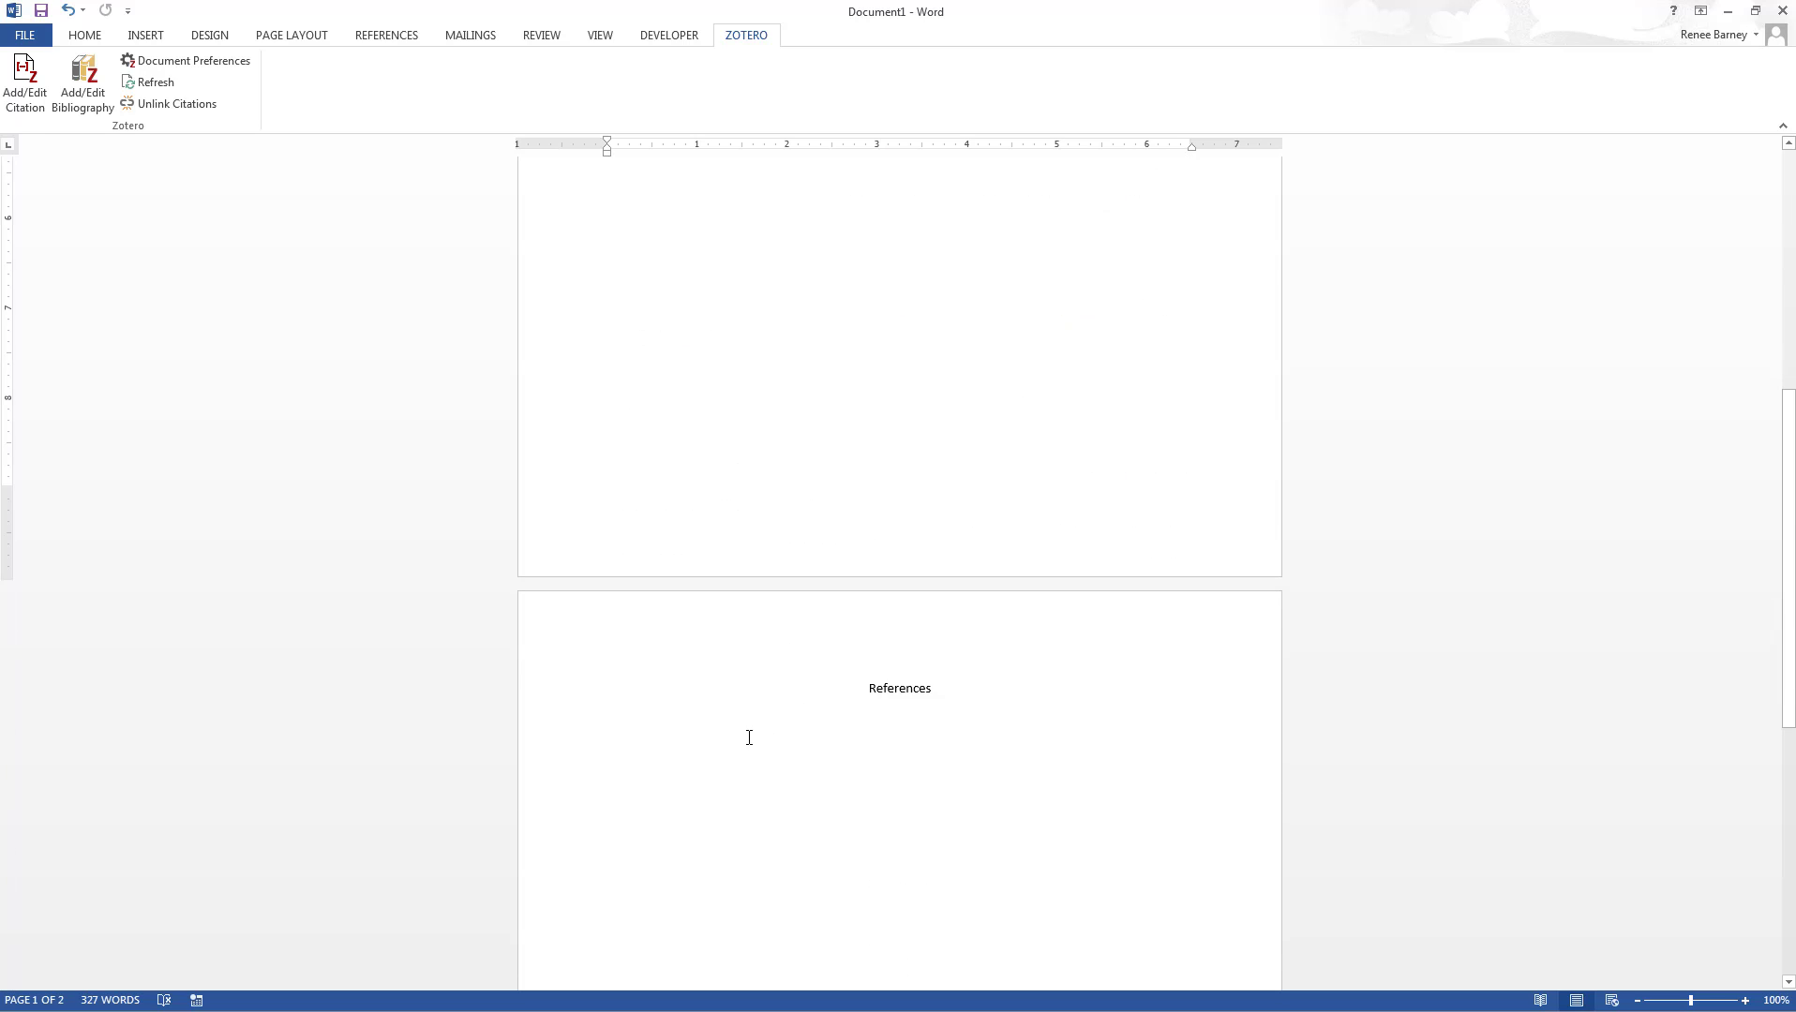
pyautogui.scroll(5, 881, 197)
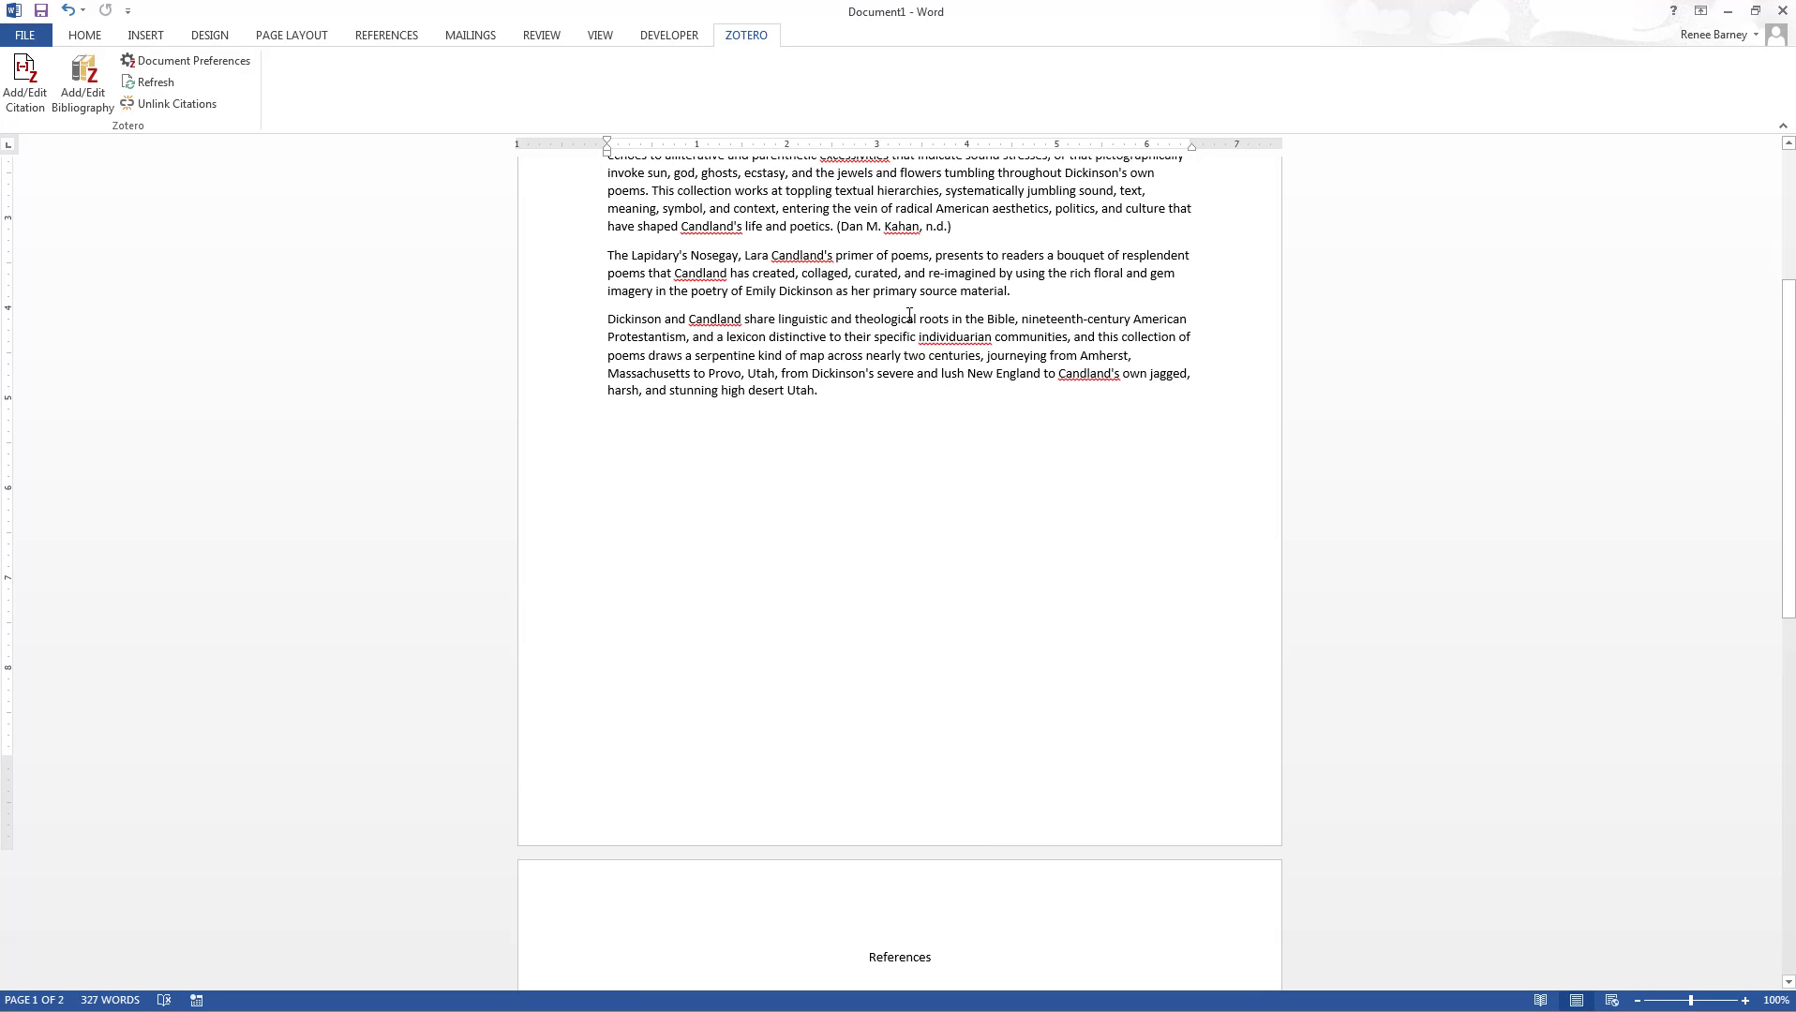
pyautogui.scroll(-6, 745, 825)
pyautogui.click(749, 693)
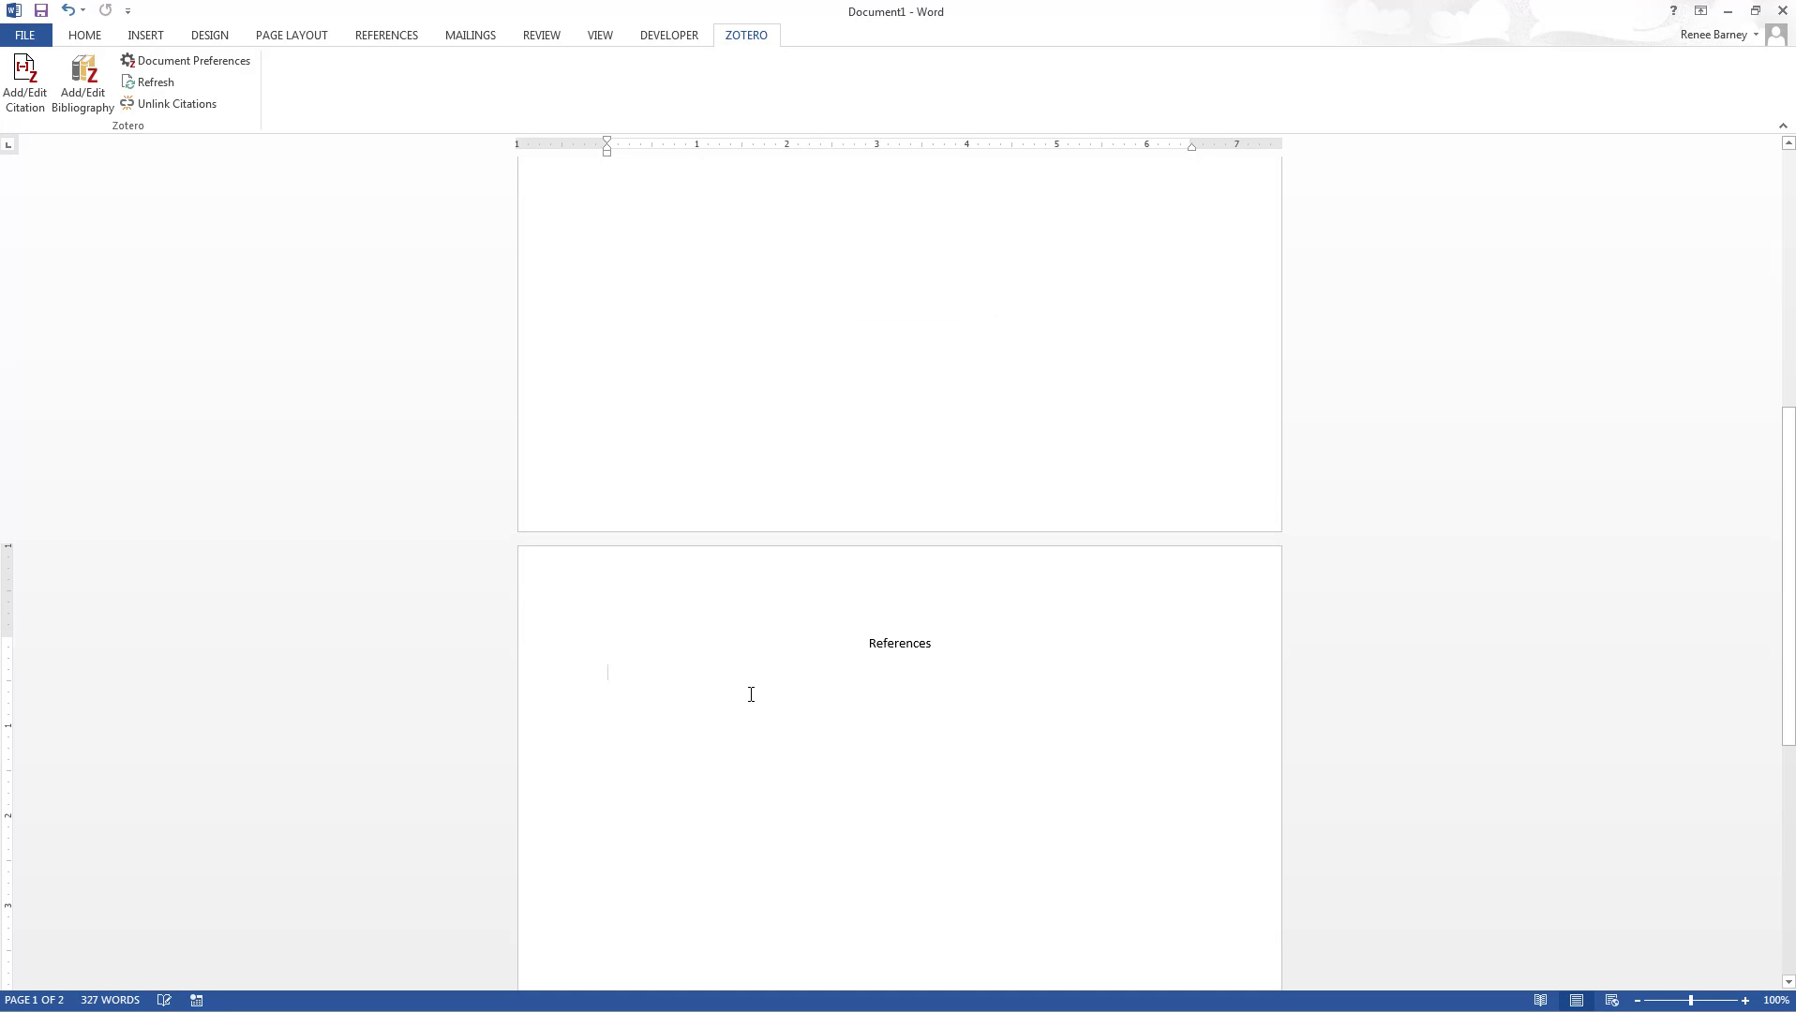
pyautogui.click(756, 701)
pyautogui.click(92, 99)
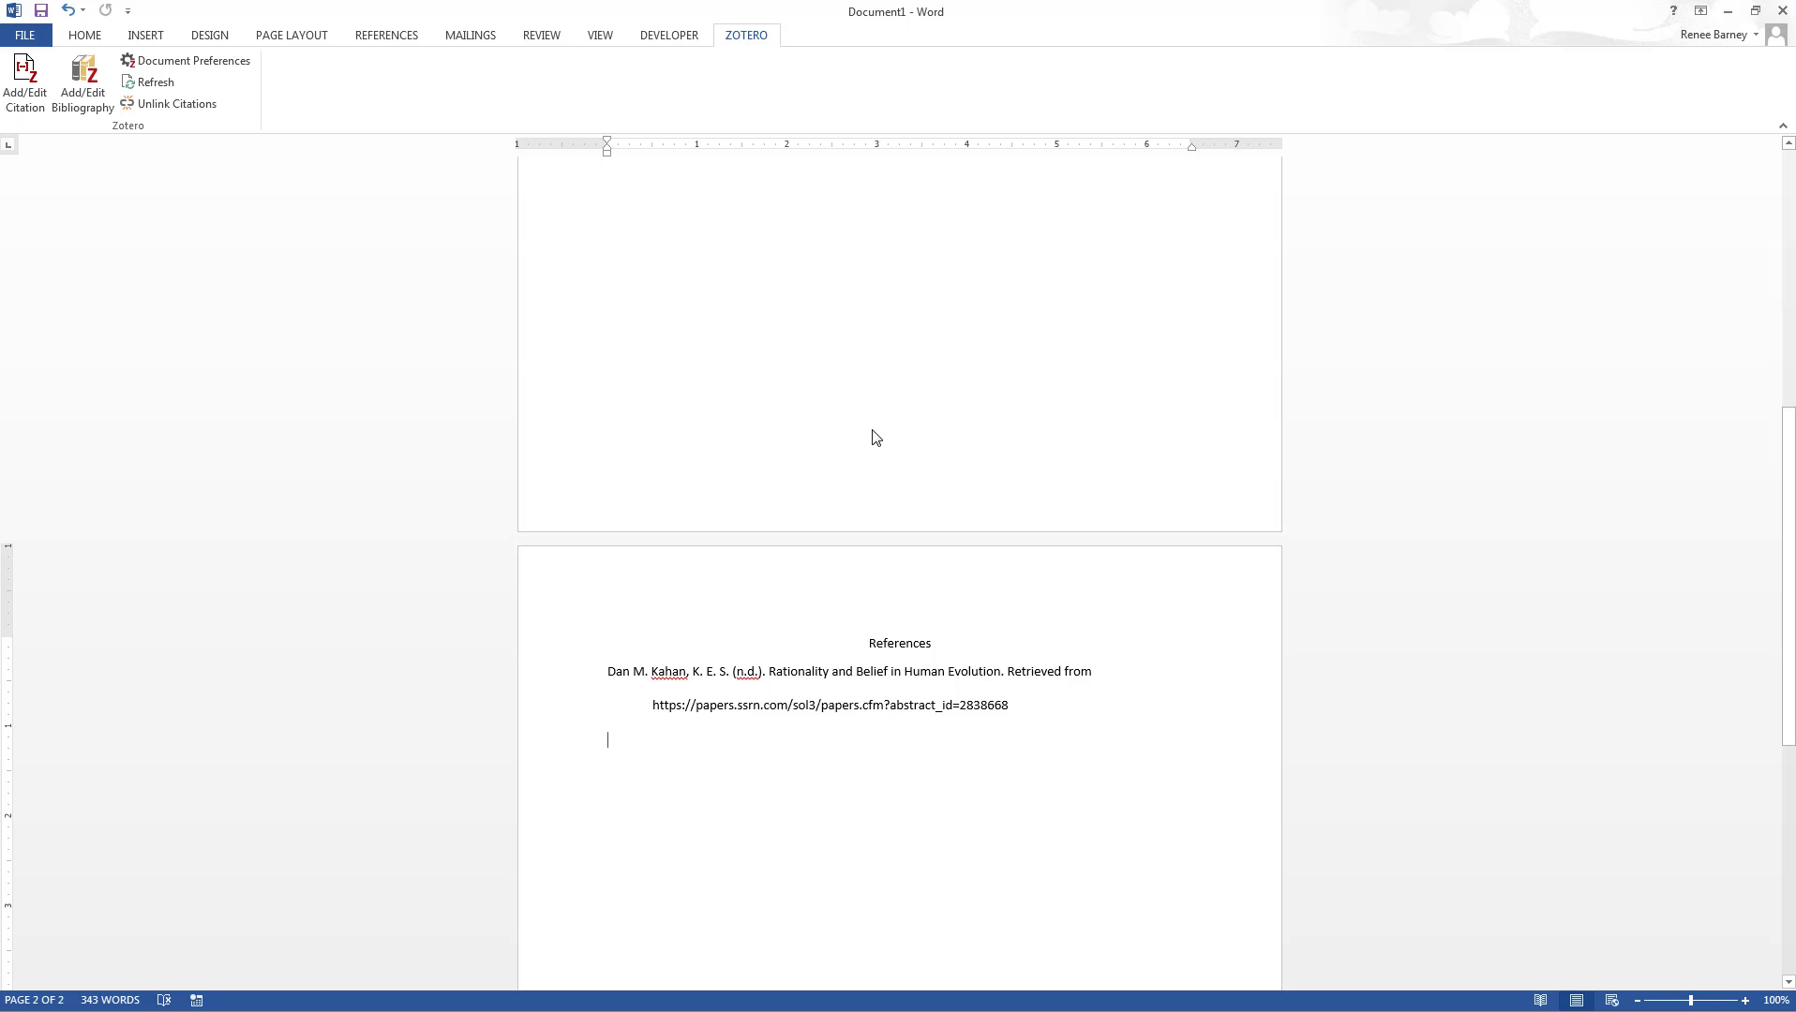
# Search for "ba", cite the nineteenth-century spruce beetles and fires source after the second paragraph, and check the References page
pyautogui.scroll(8, 870, 437)
pyautogui.click(1038, 431)
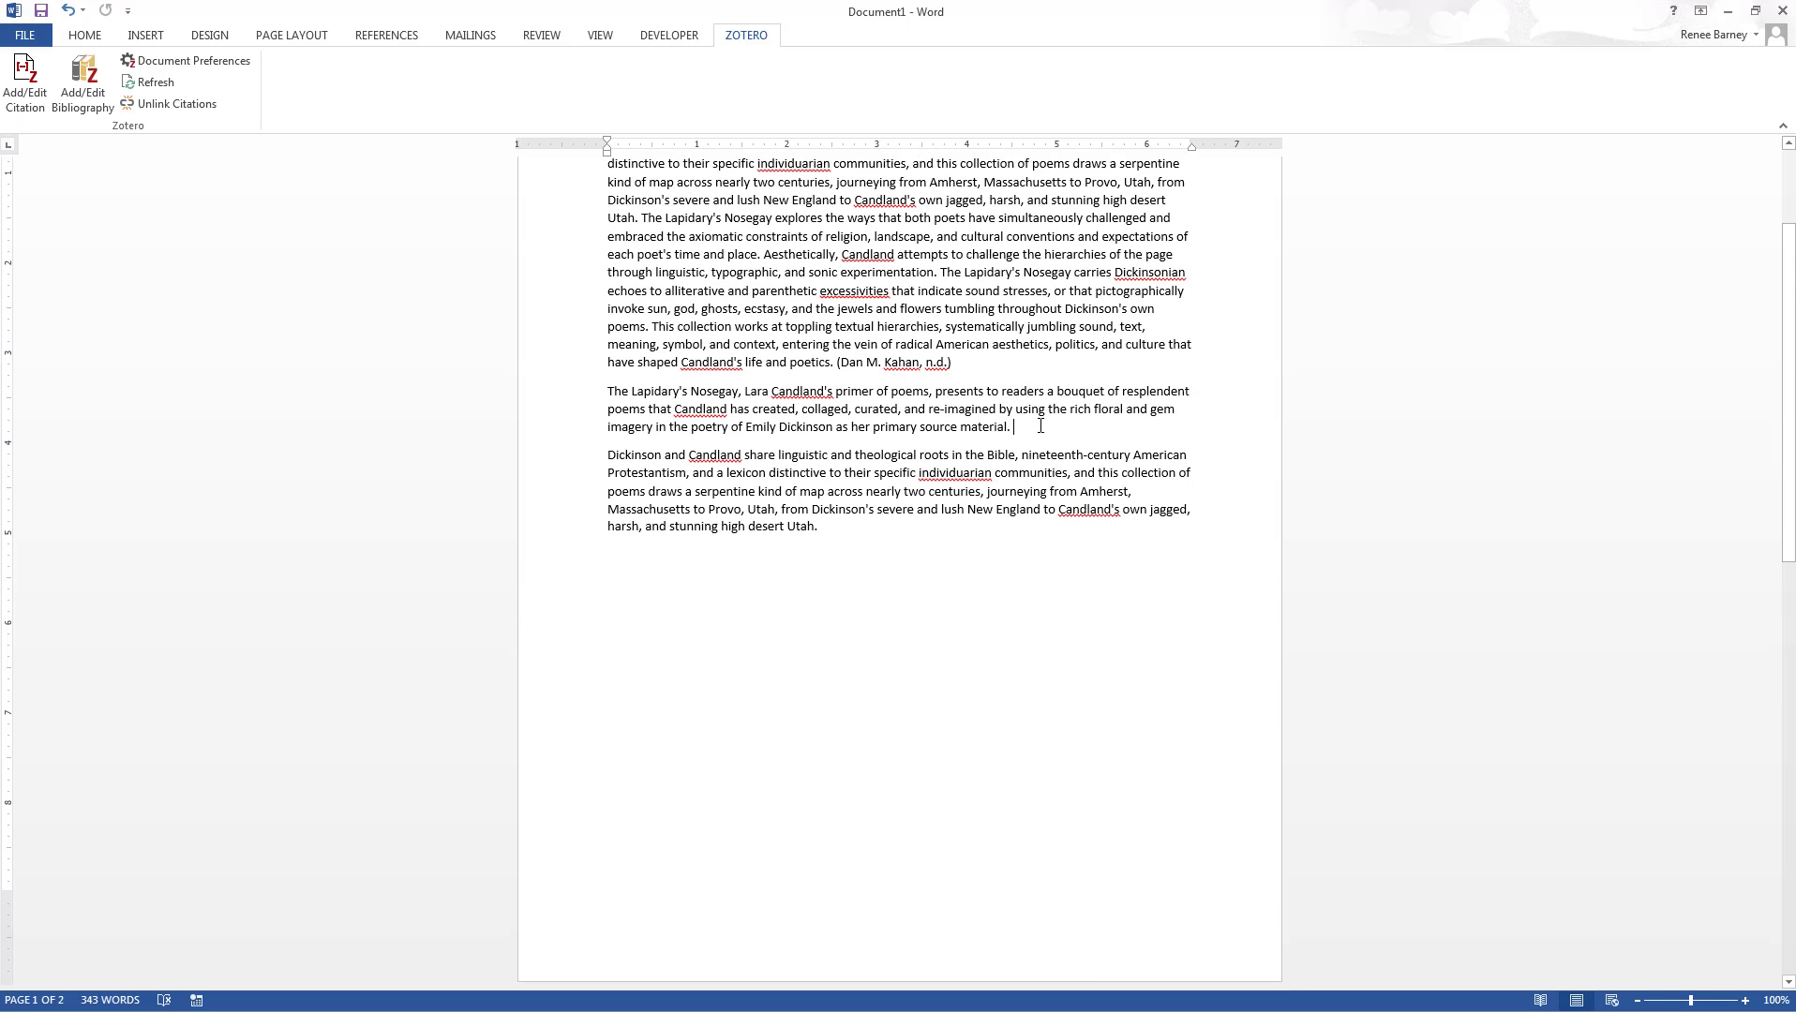
pyautogui.click(20, 83)
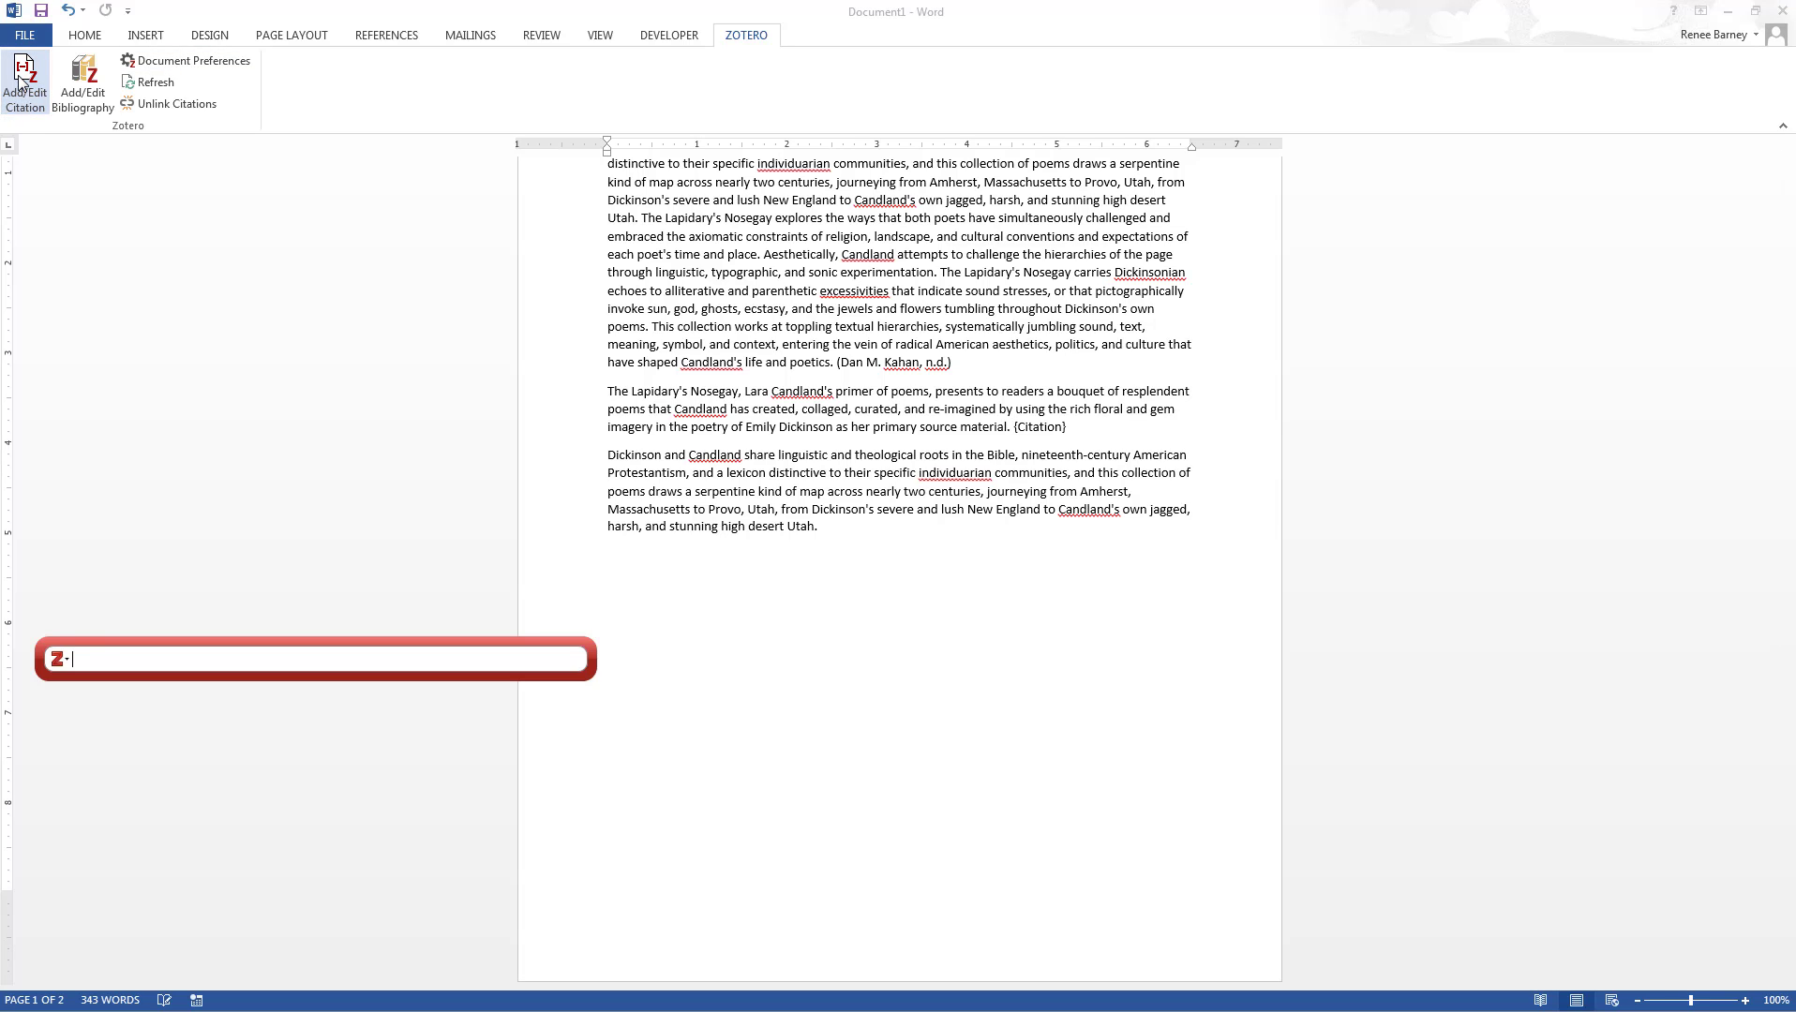
pyautogui.write('ba')
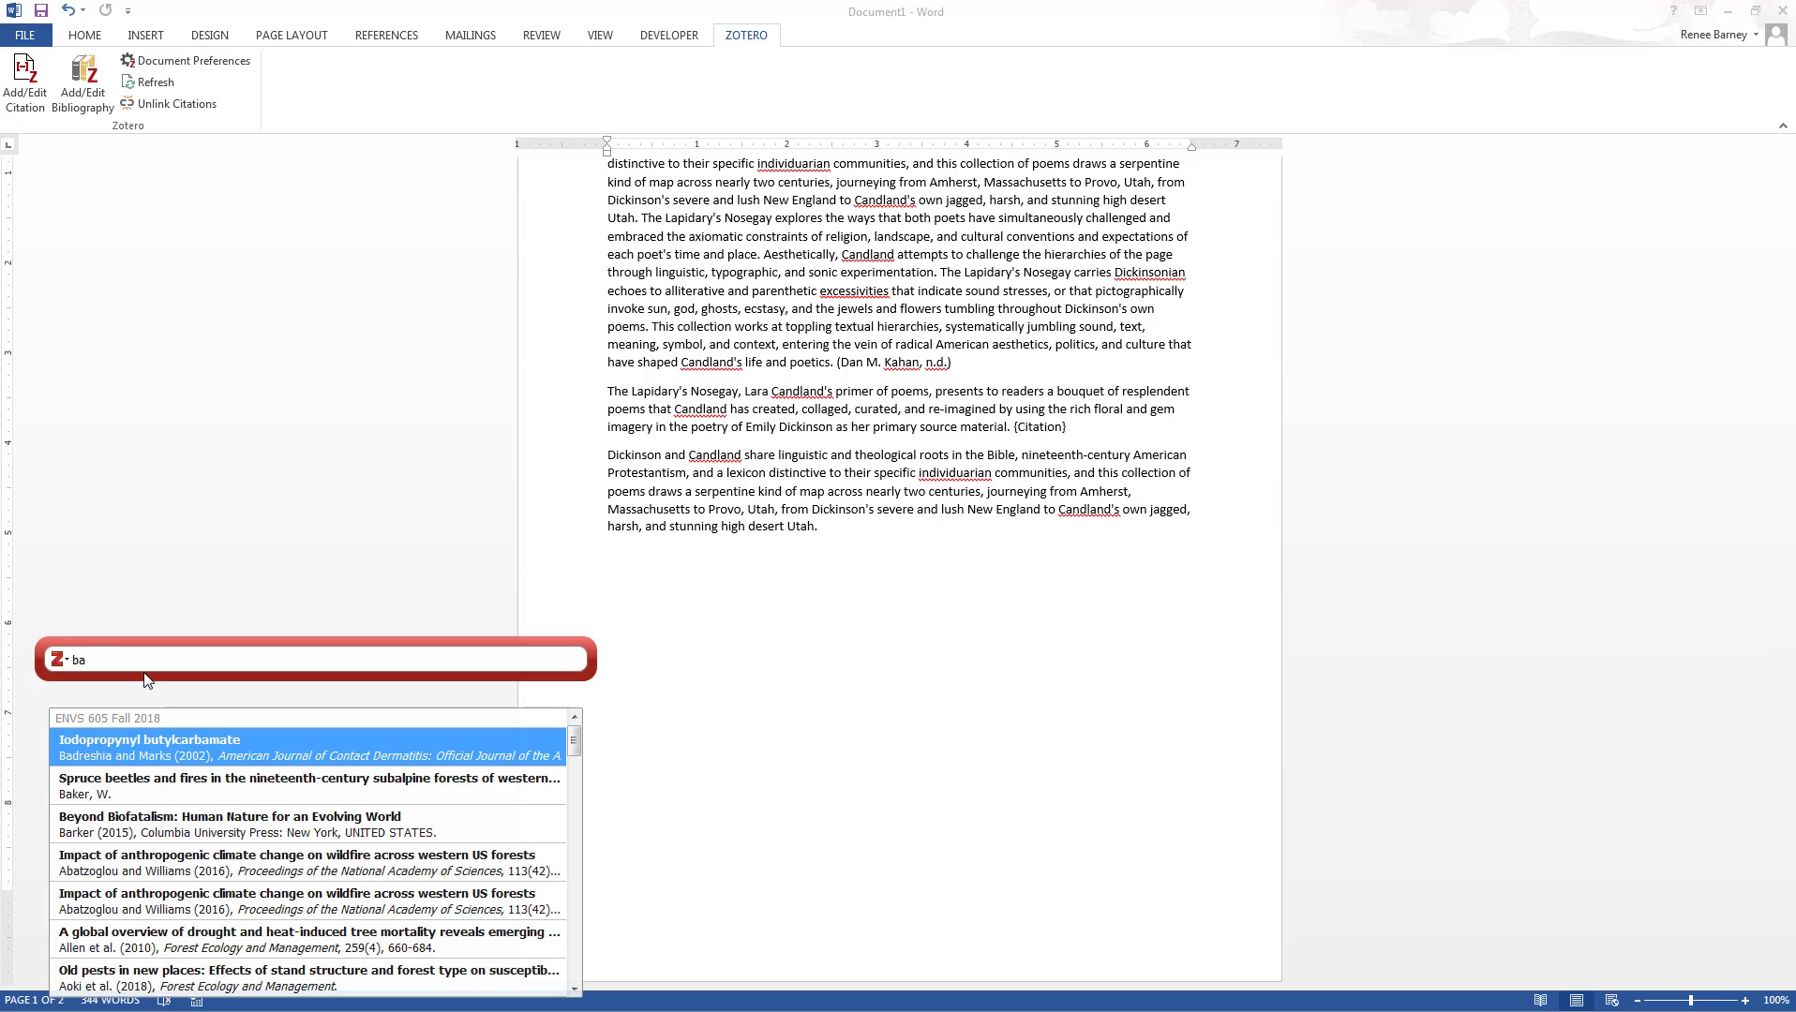
pyautogui.click(152, 790)
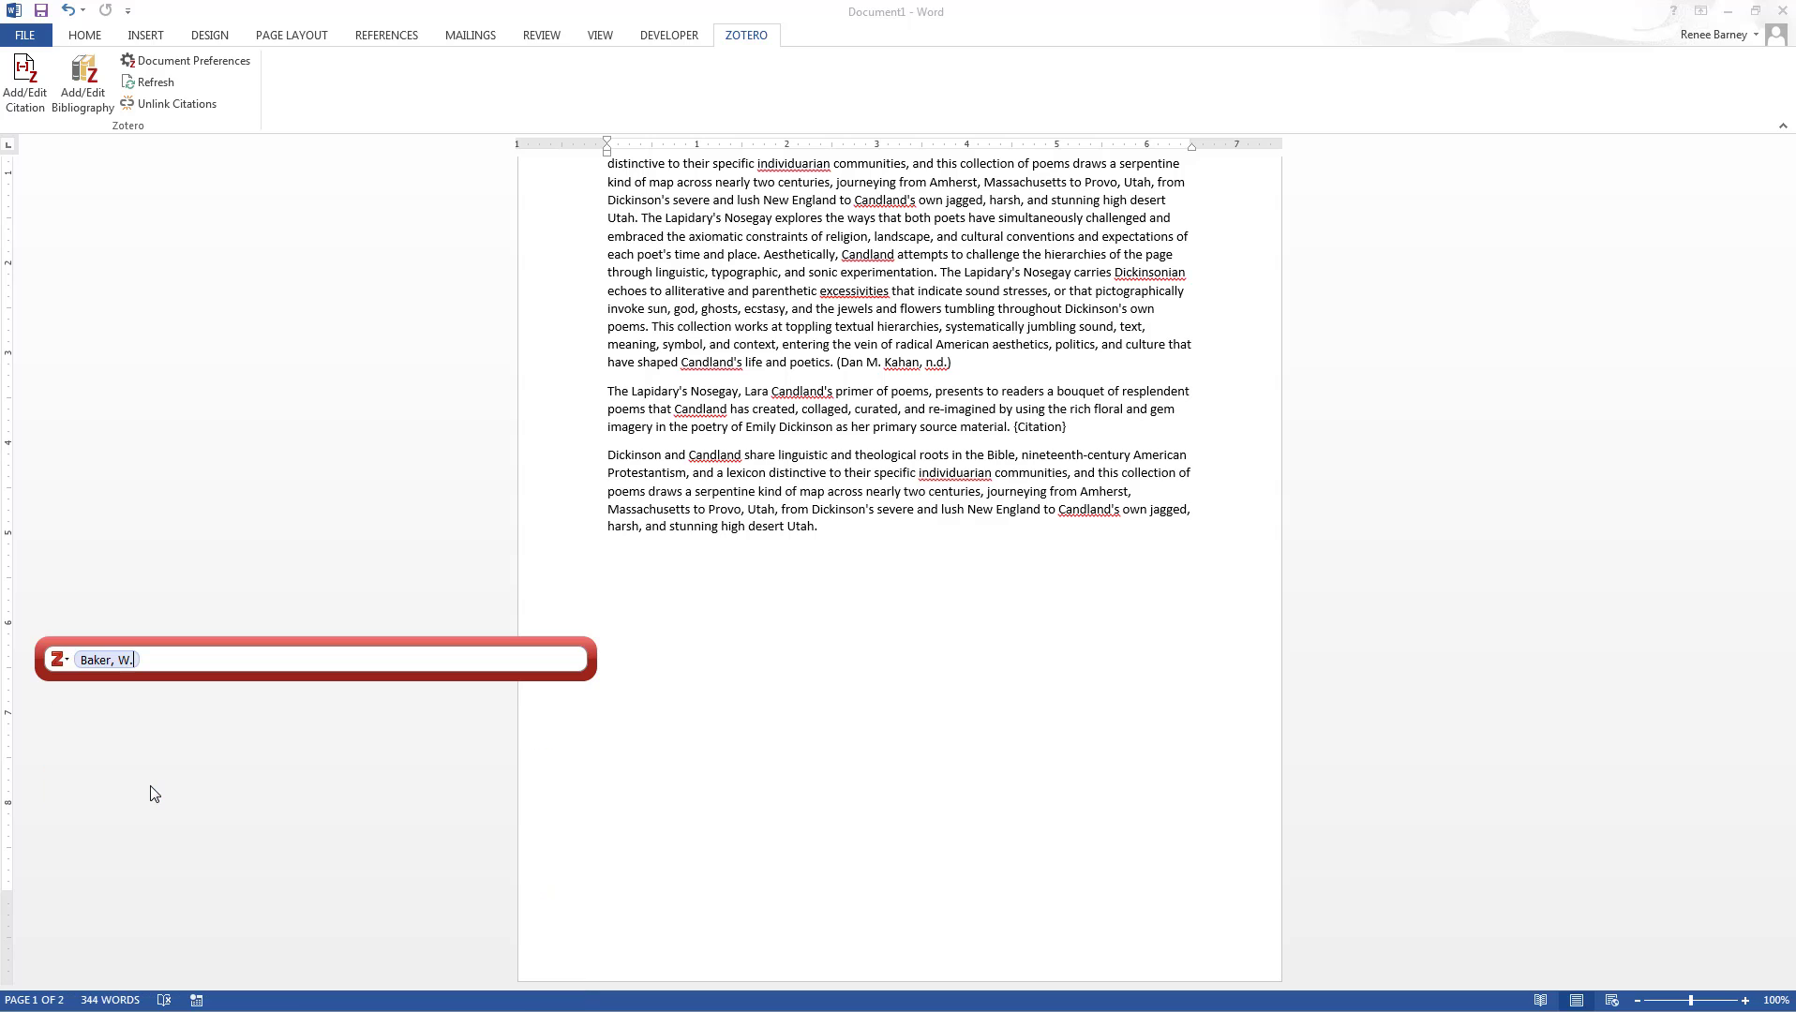
pyautogui.press('Return')
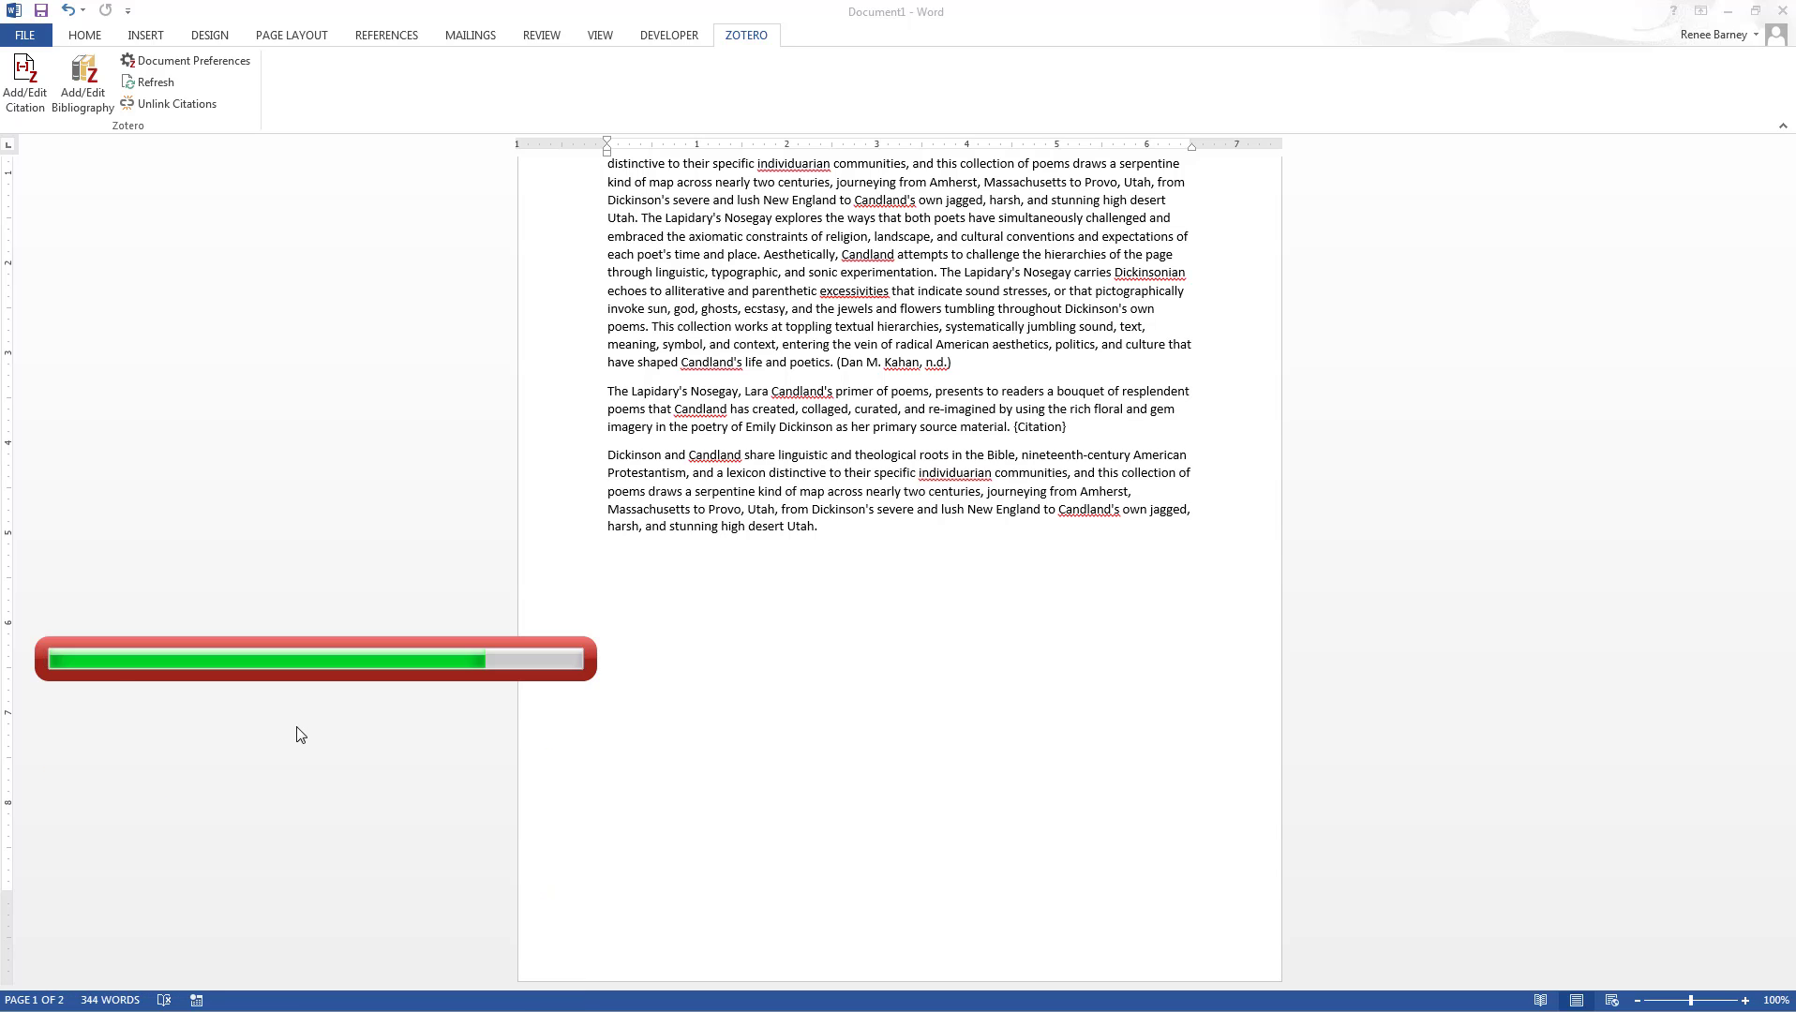
pyautogui.scroll(-8, 906, 722)
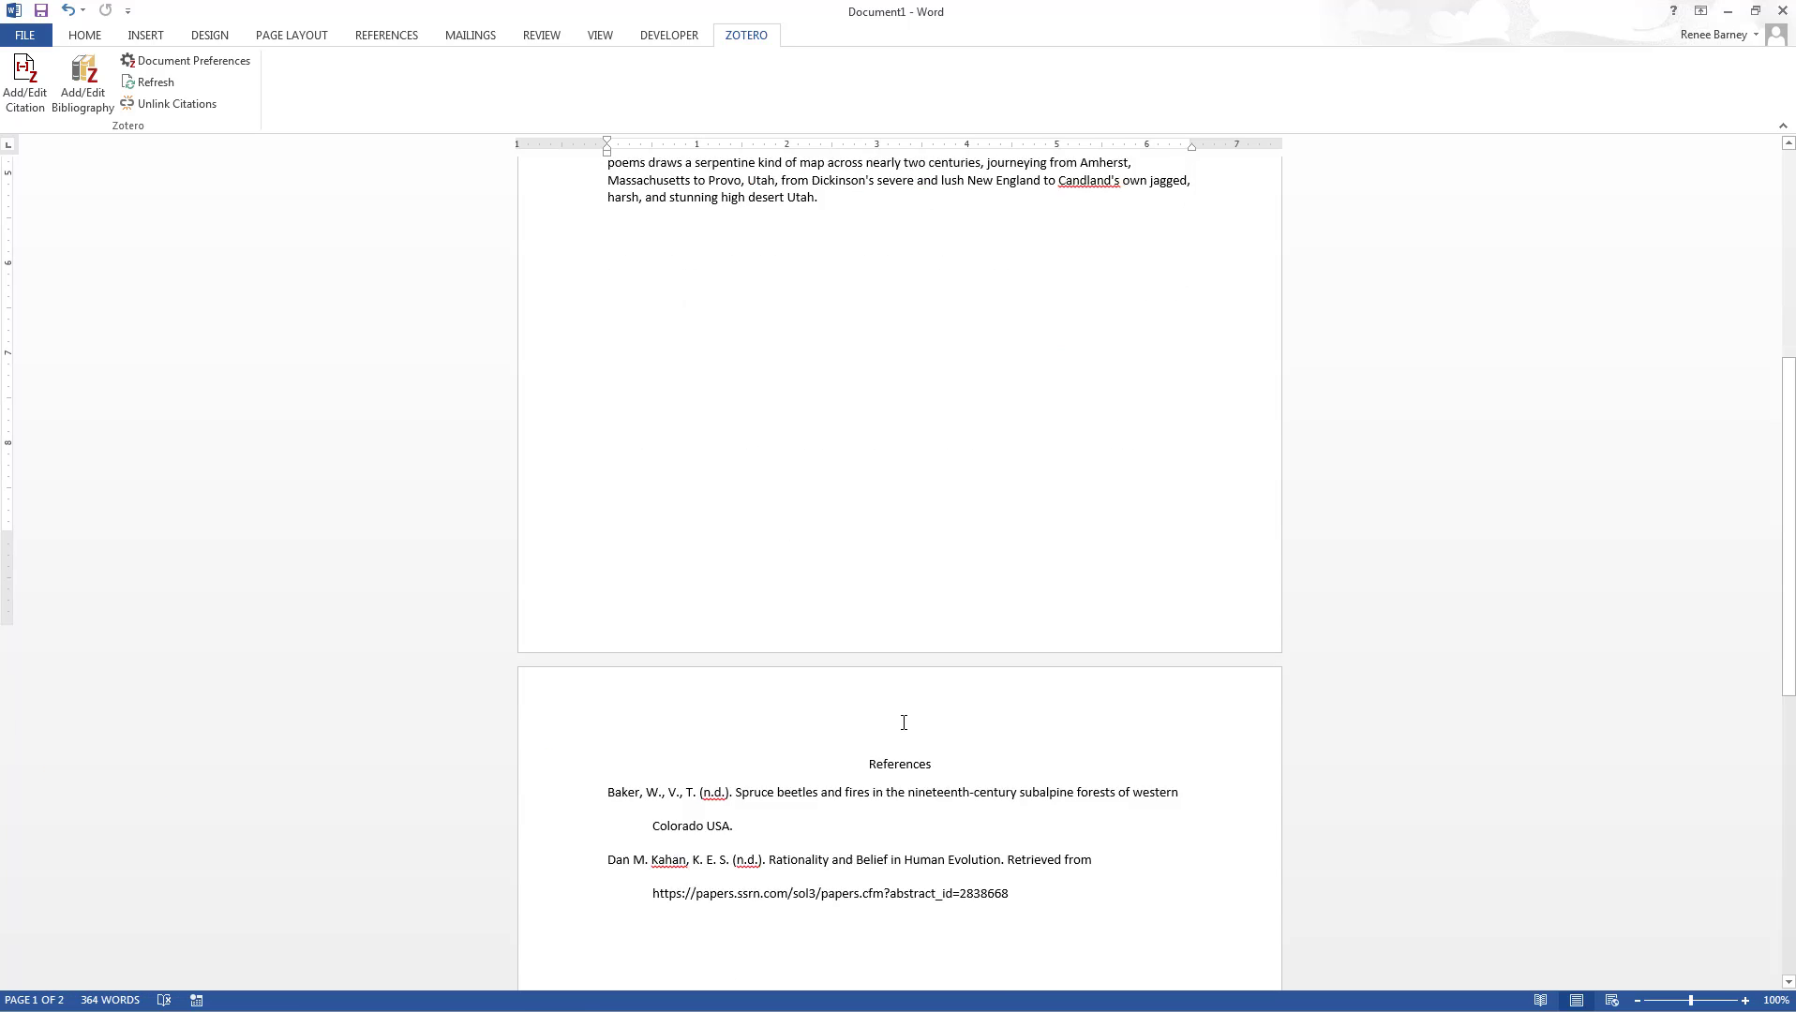
pyautogui.moveTo(600, 531); pyautogui.dragTo(765, 553)
pyautogui.click(774, 569)
pyautogui.click(768, 845)
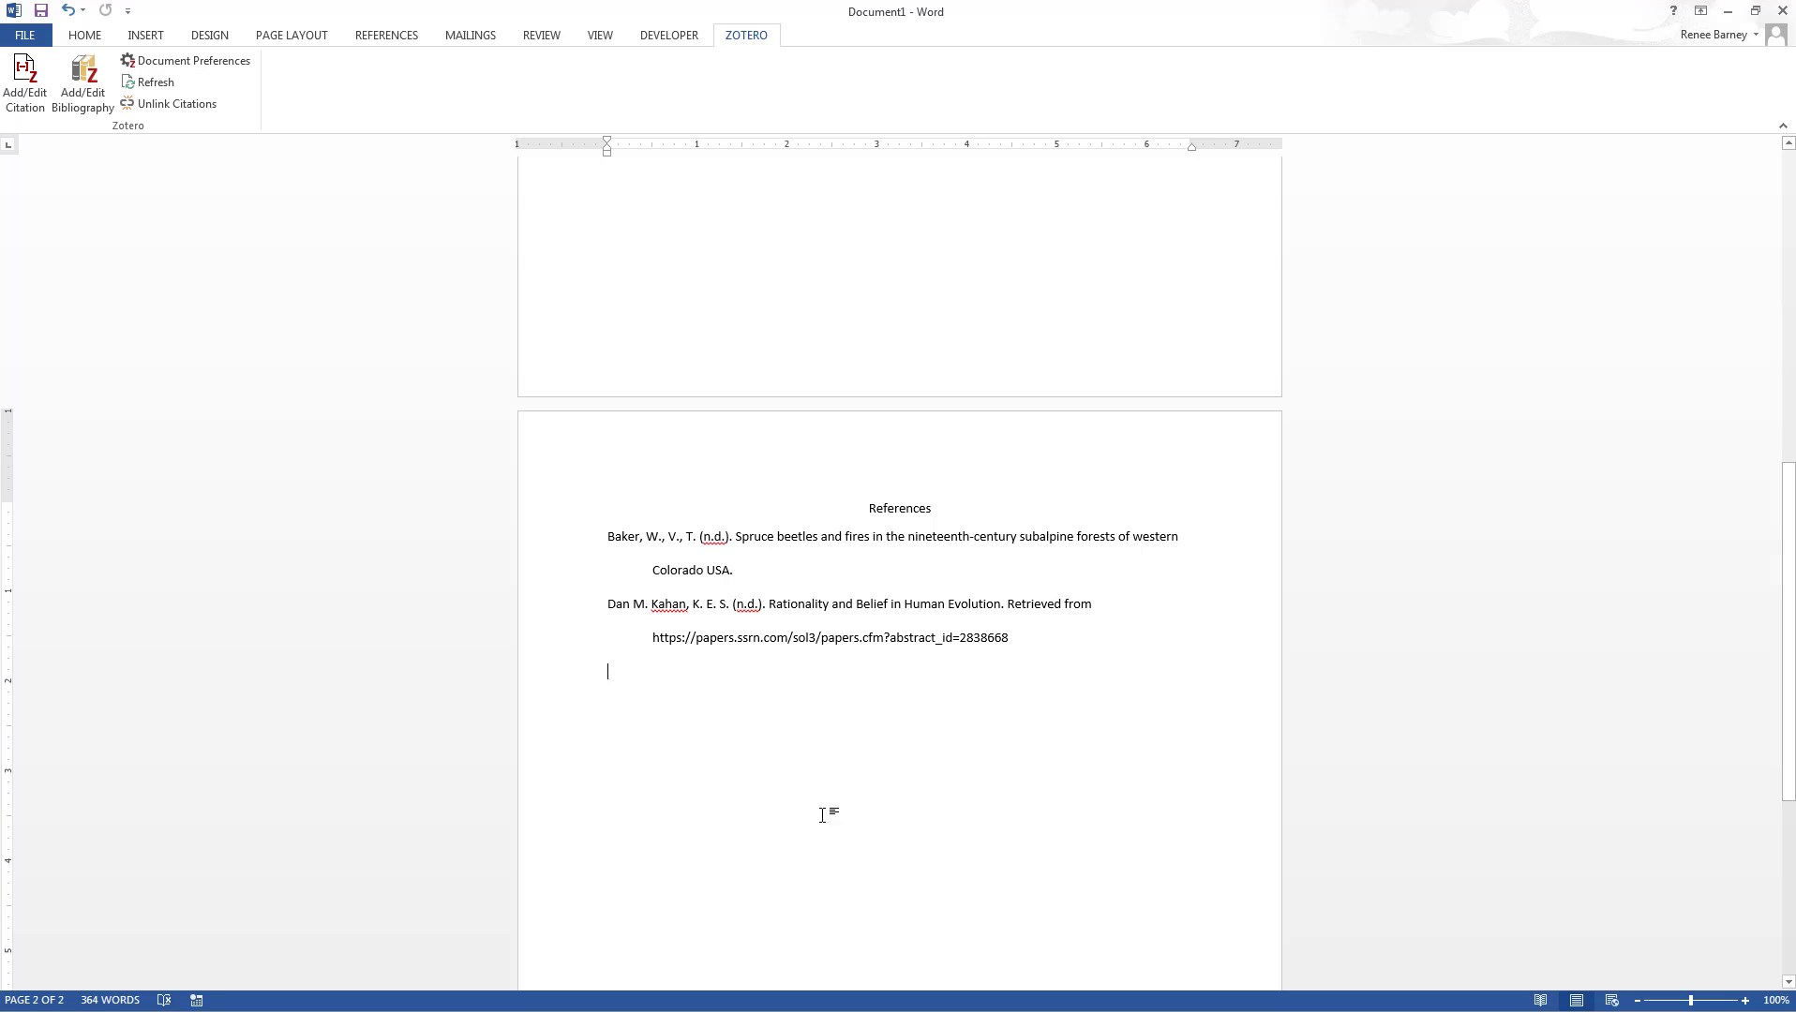
# Delete the in-text citation at the end of the second paragraph
pyautogui.scroll(5, 983, 813)
pyautogui.scroll(3, 983, 816)
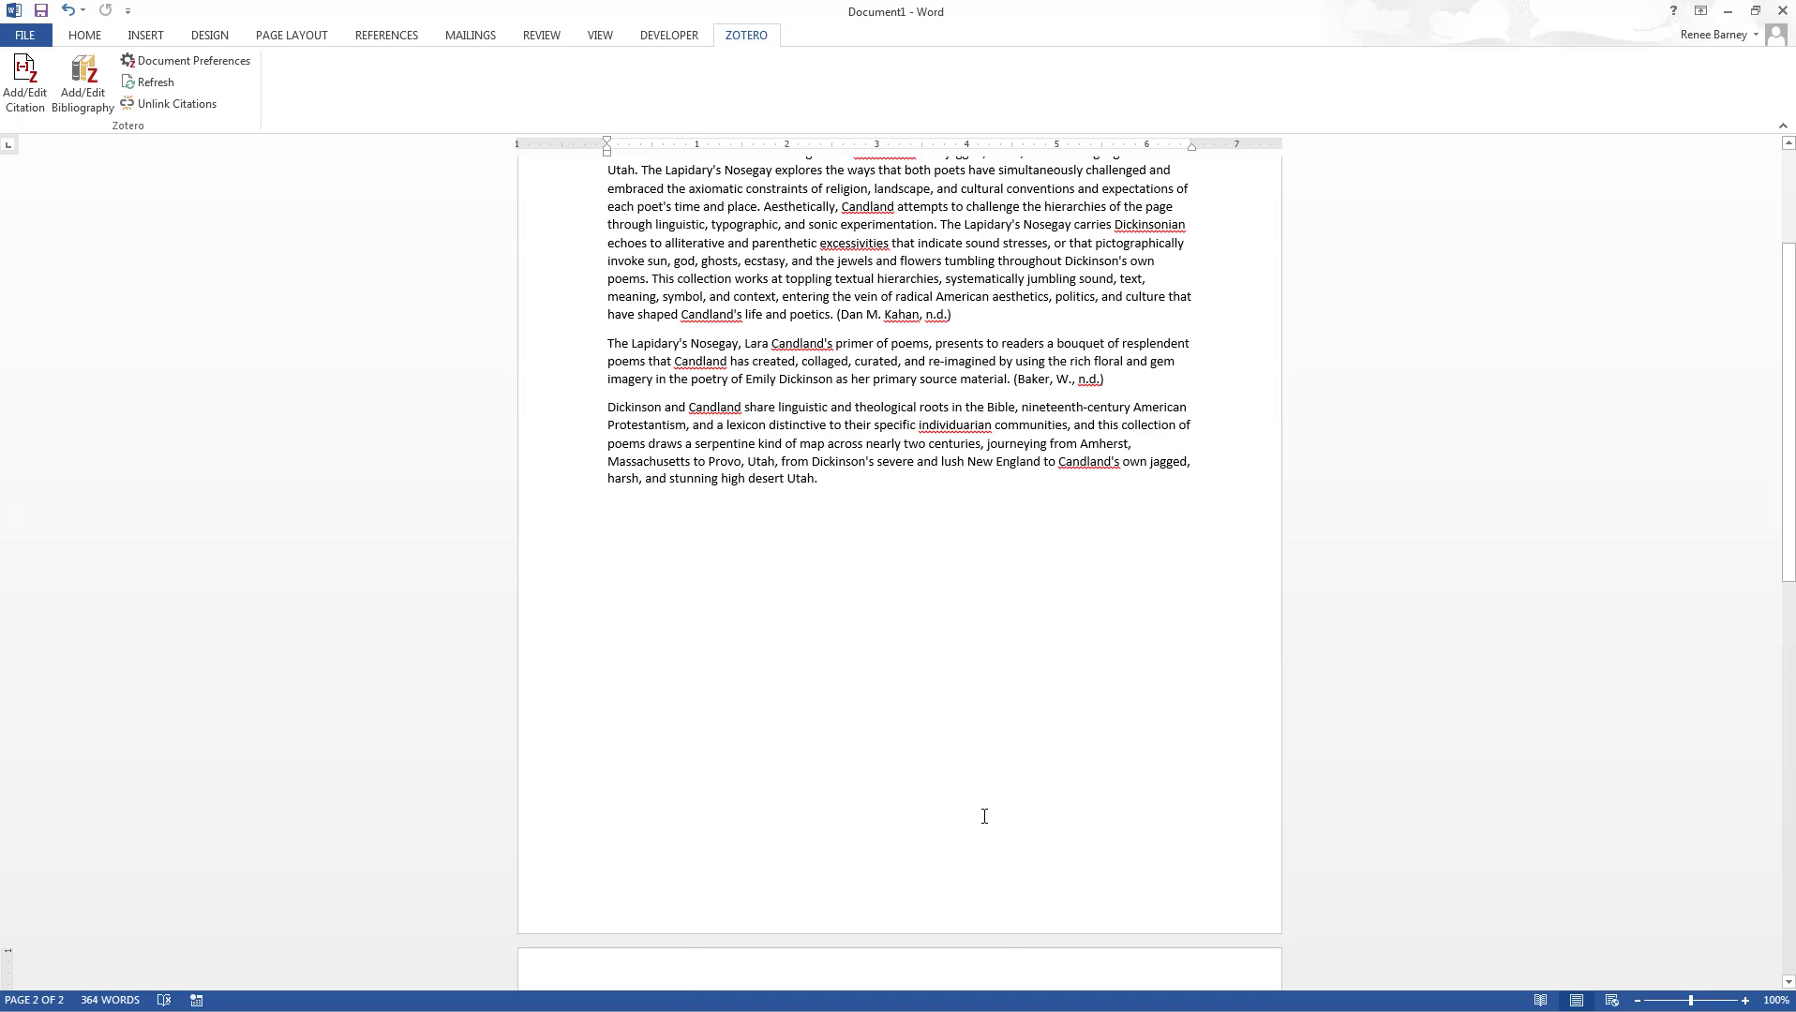
pyautogui.scroll(2, 1145, 459)
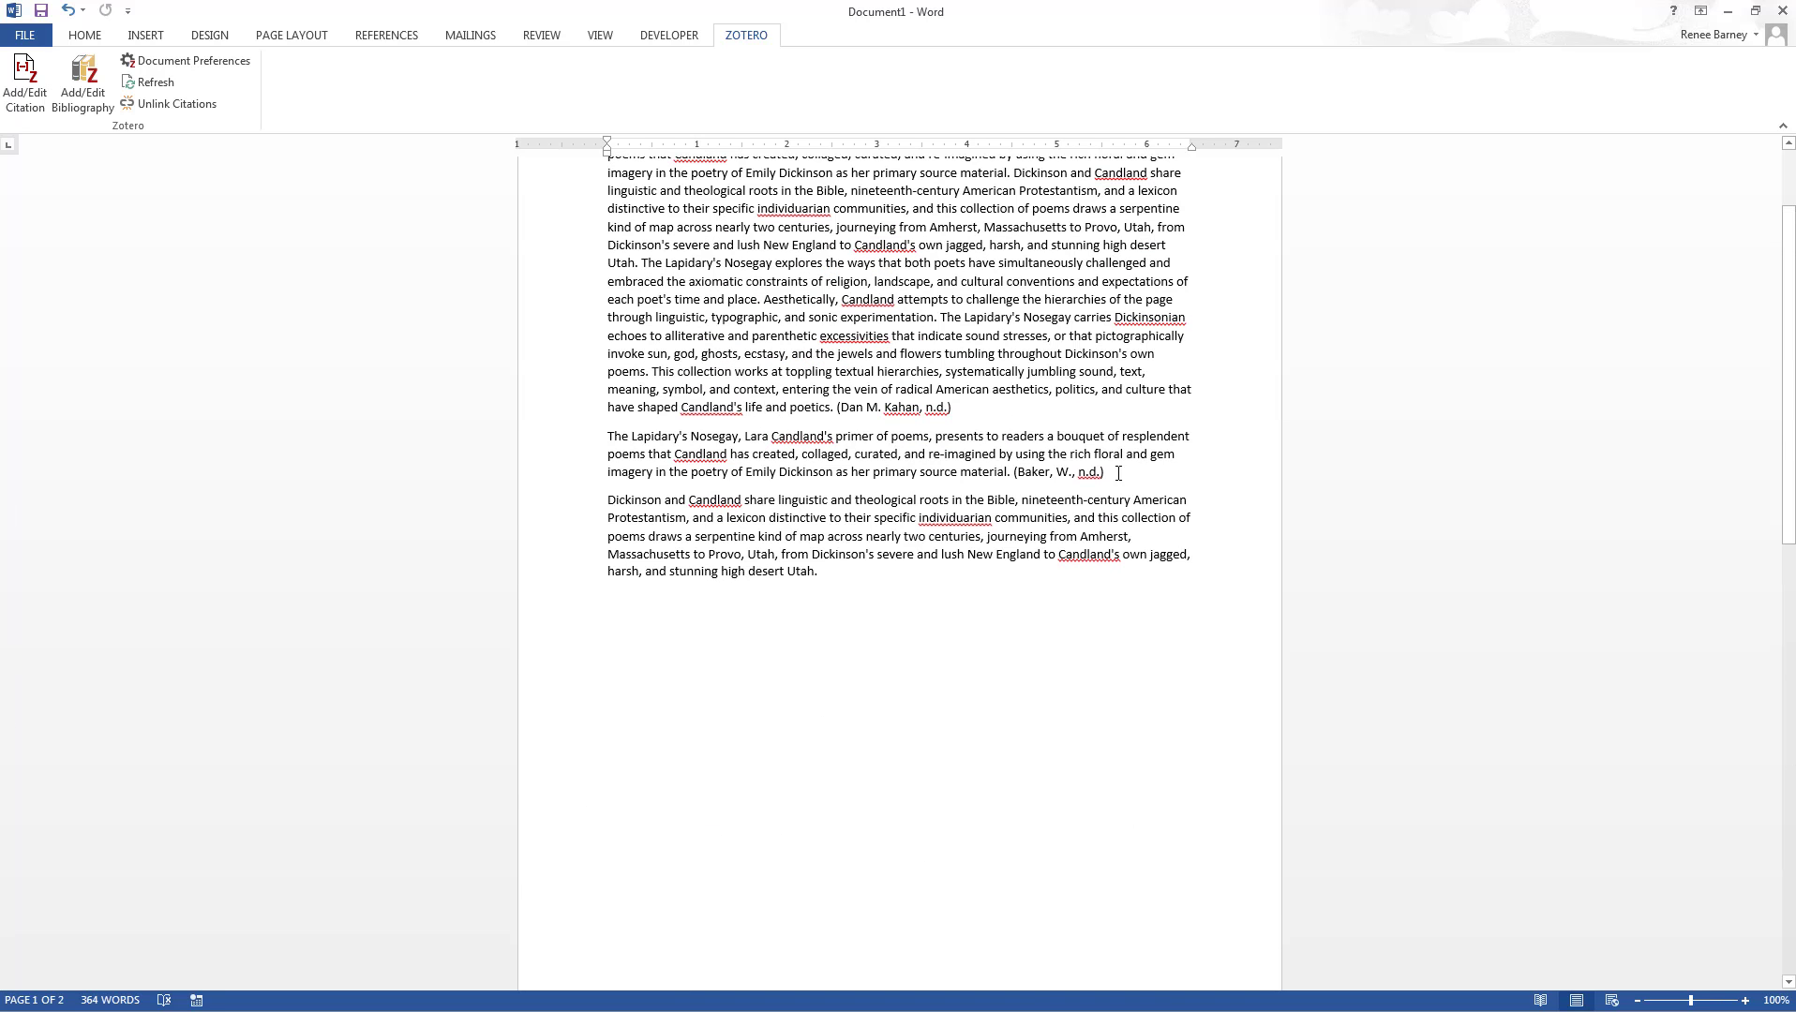
pyautogui.click(1134, 471)
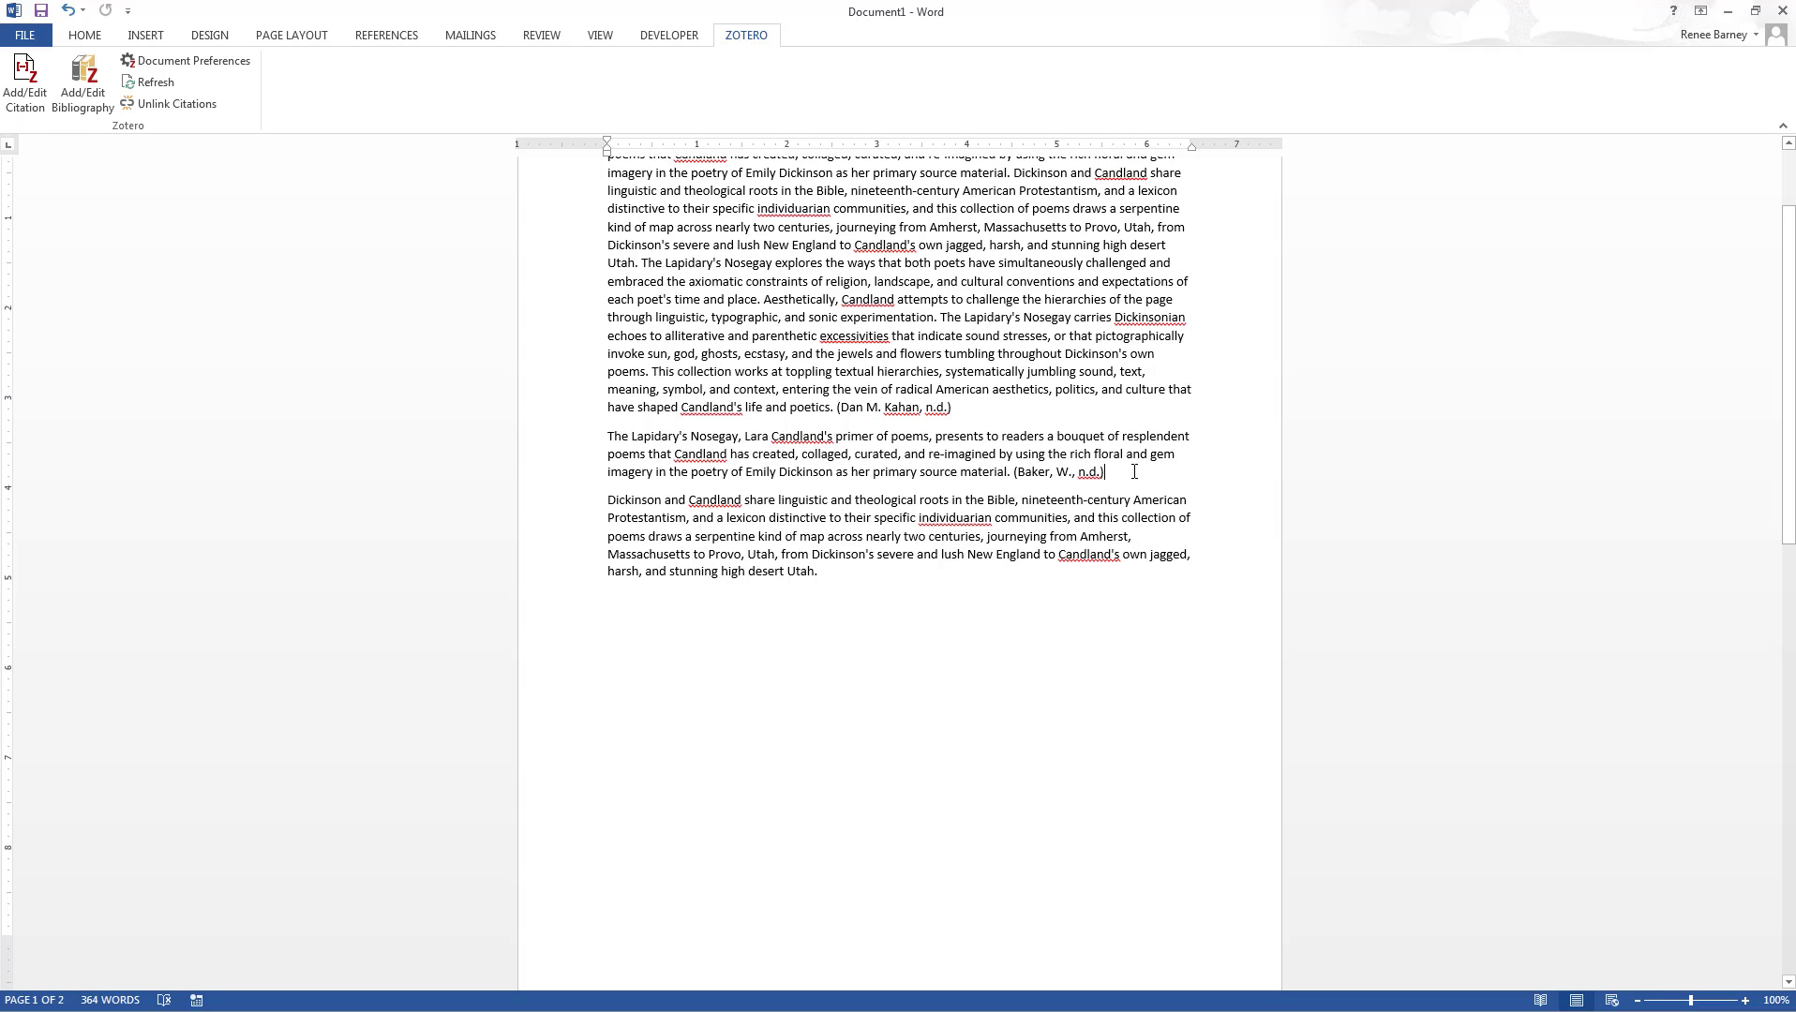
pyautogui.press('BackSpace')
pyautogui.press('BackSpace')
pyautogui.press('BackSpace')
pyautogui.press('BackSpace')
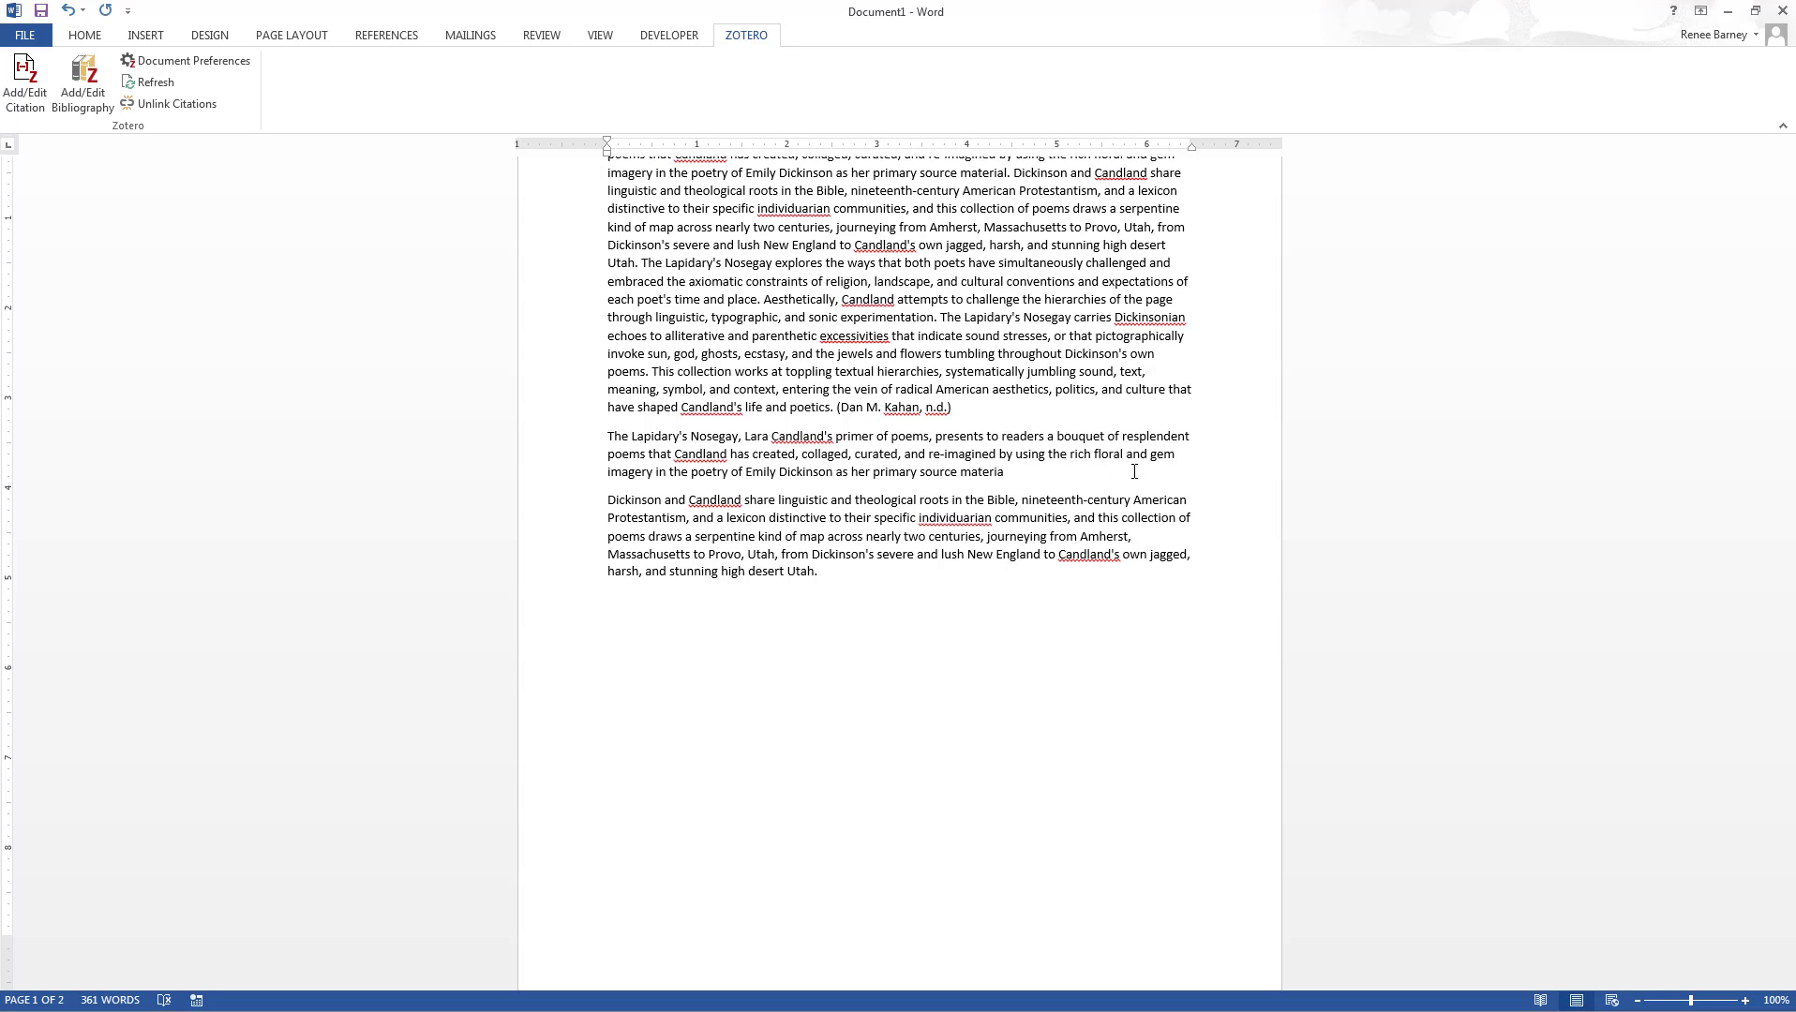
# Check whether the References list still contains the source whose in-text citation was deleted
pyautogui.scroll(-10, 1033, 601)
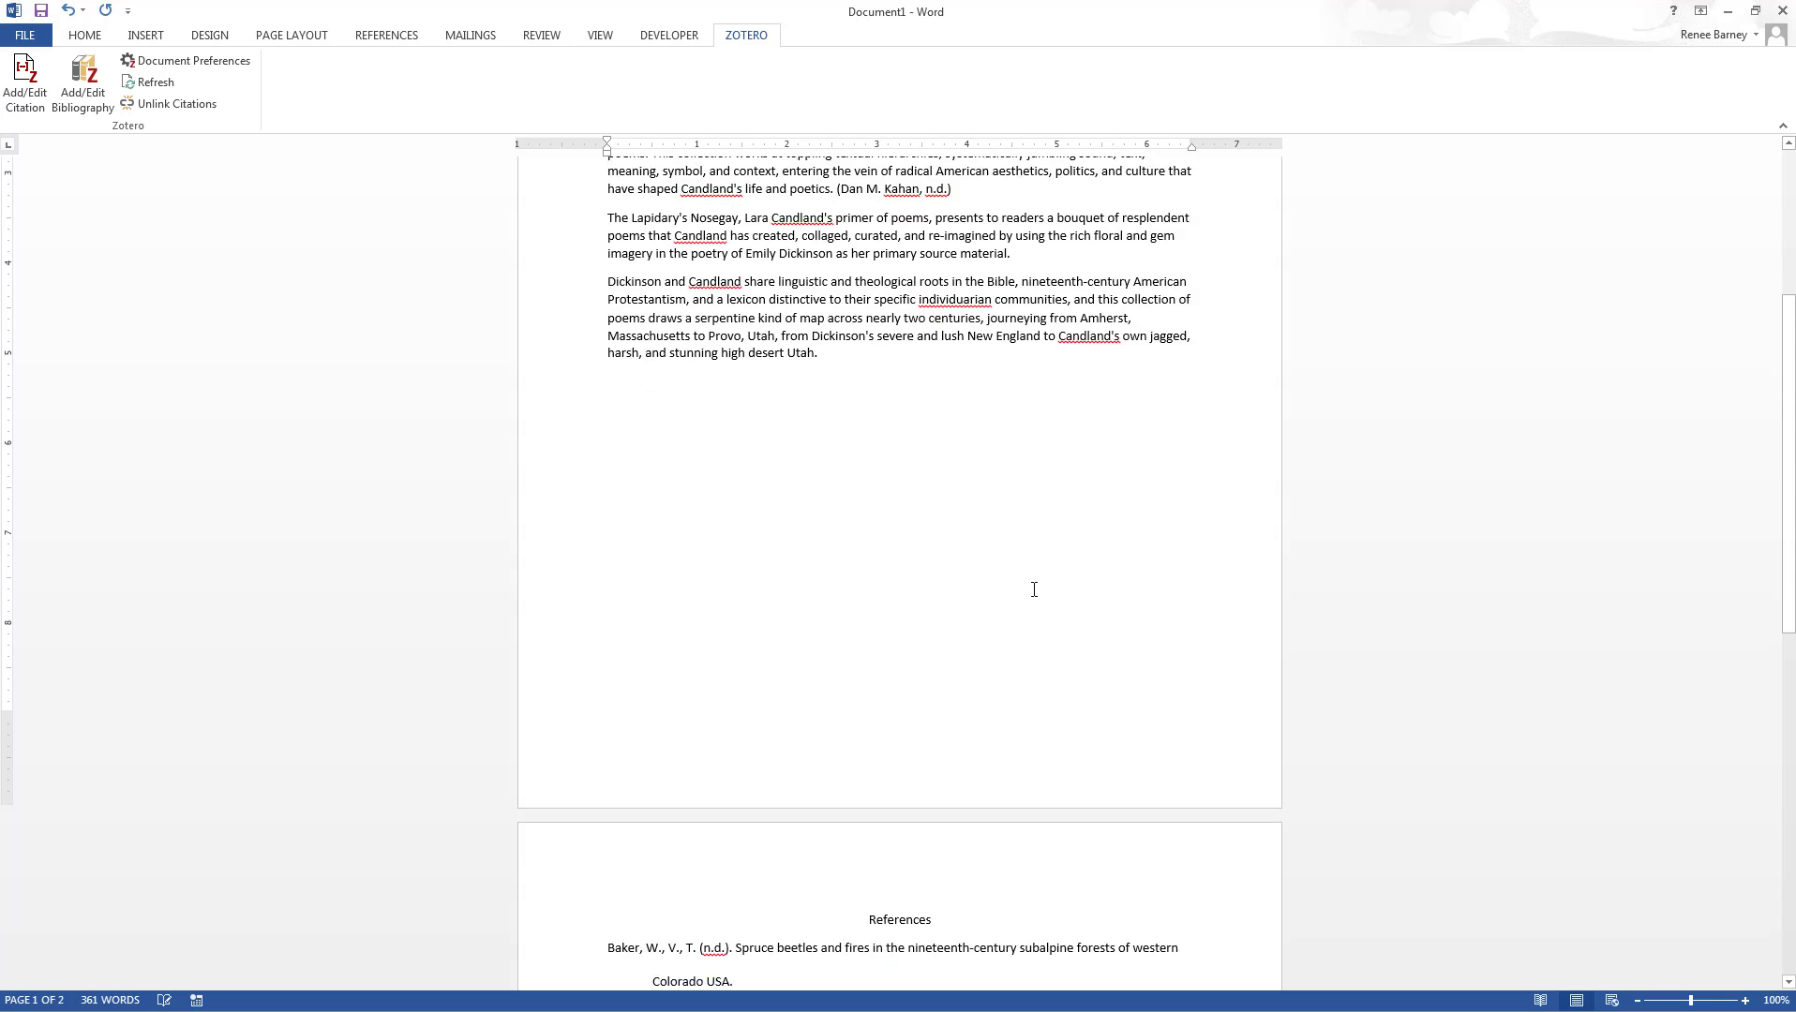
pyautogui.click(1030, 877)
pyautogui.click(932, 284)
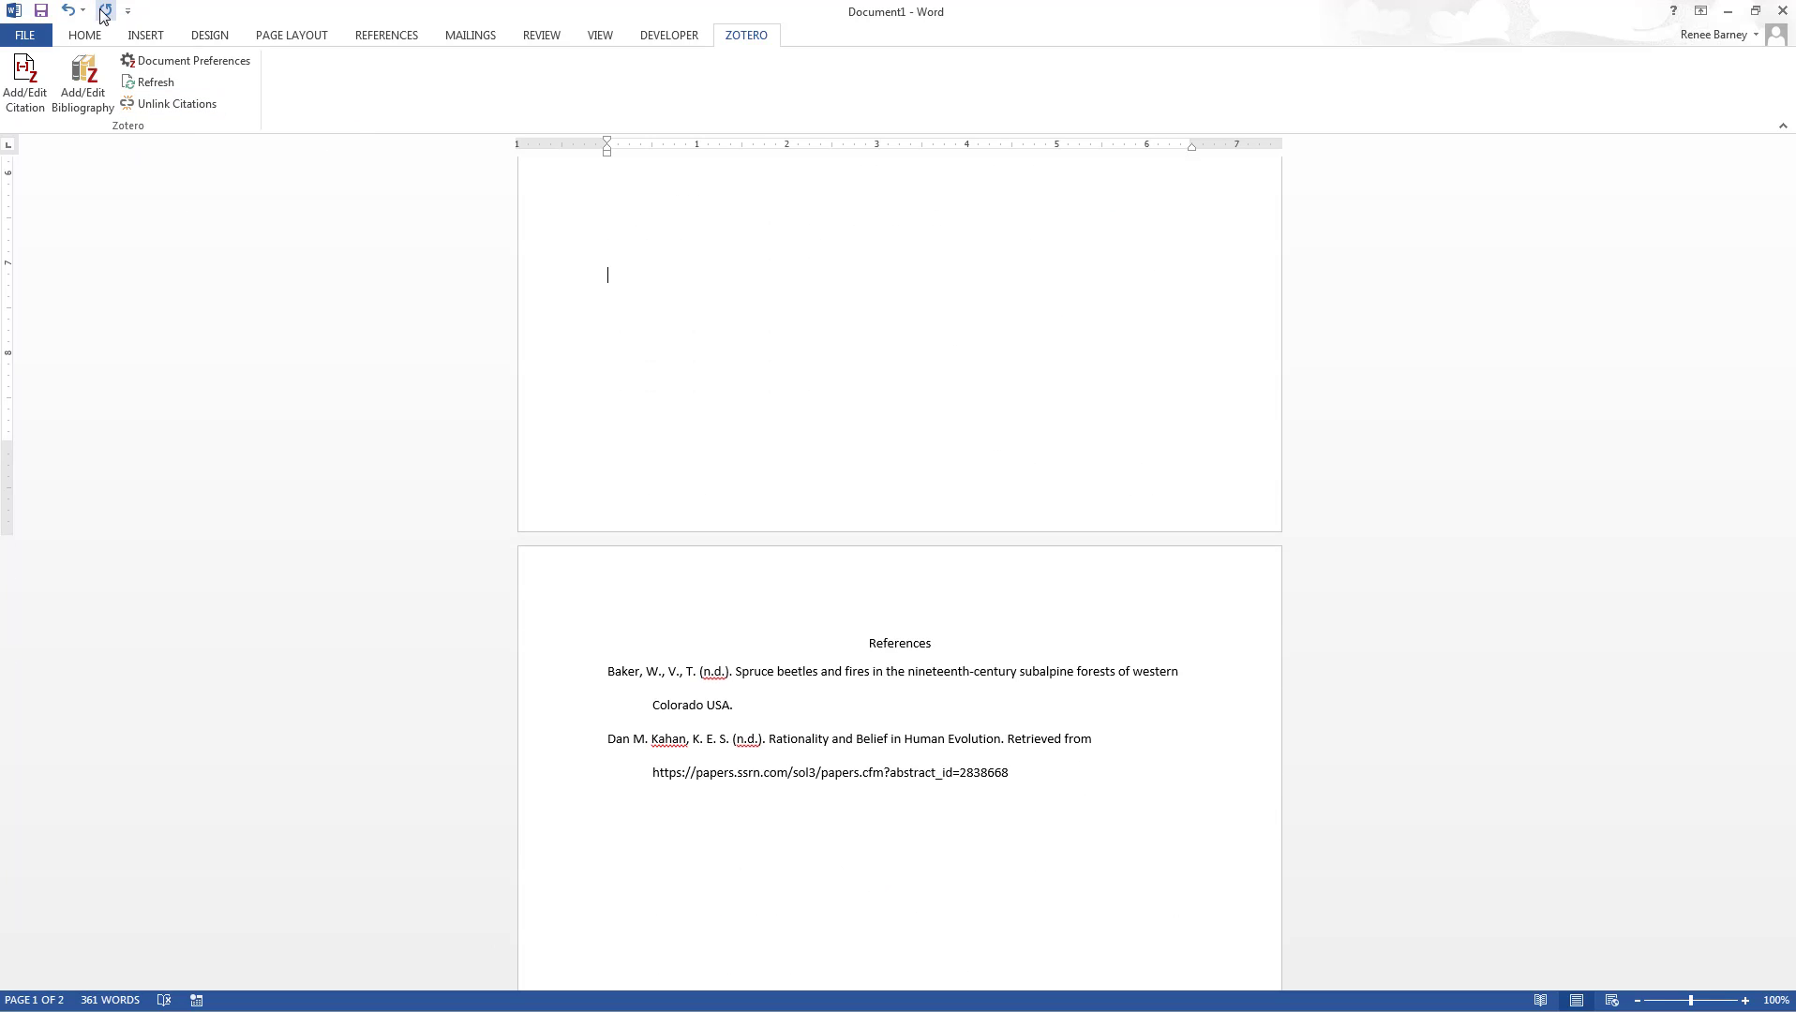
pyautogui.click(954, 455)
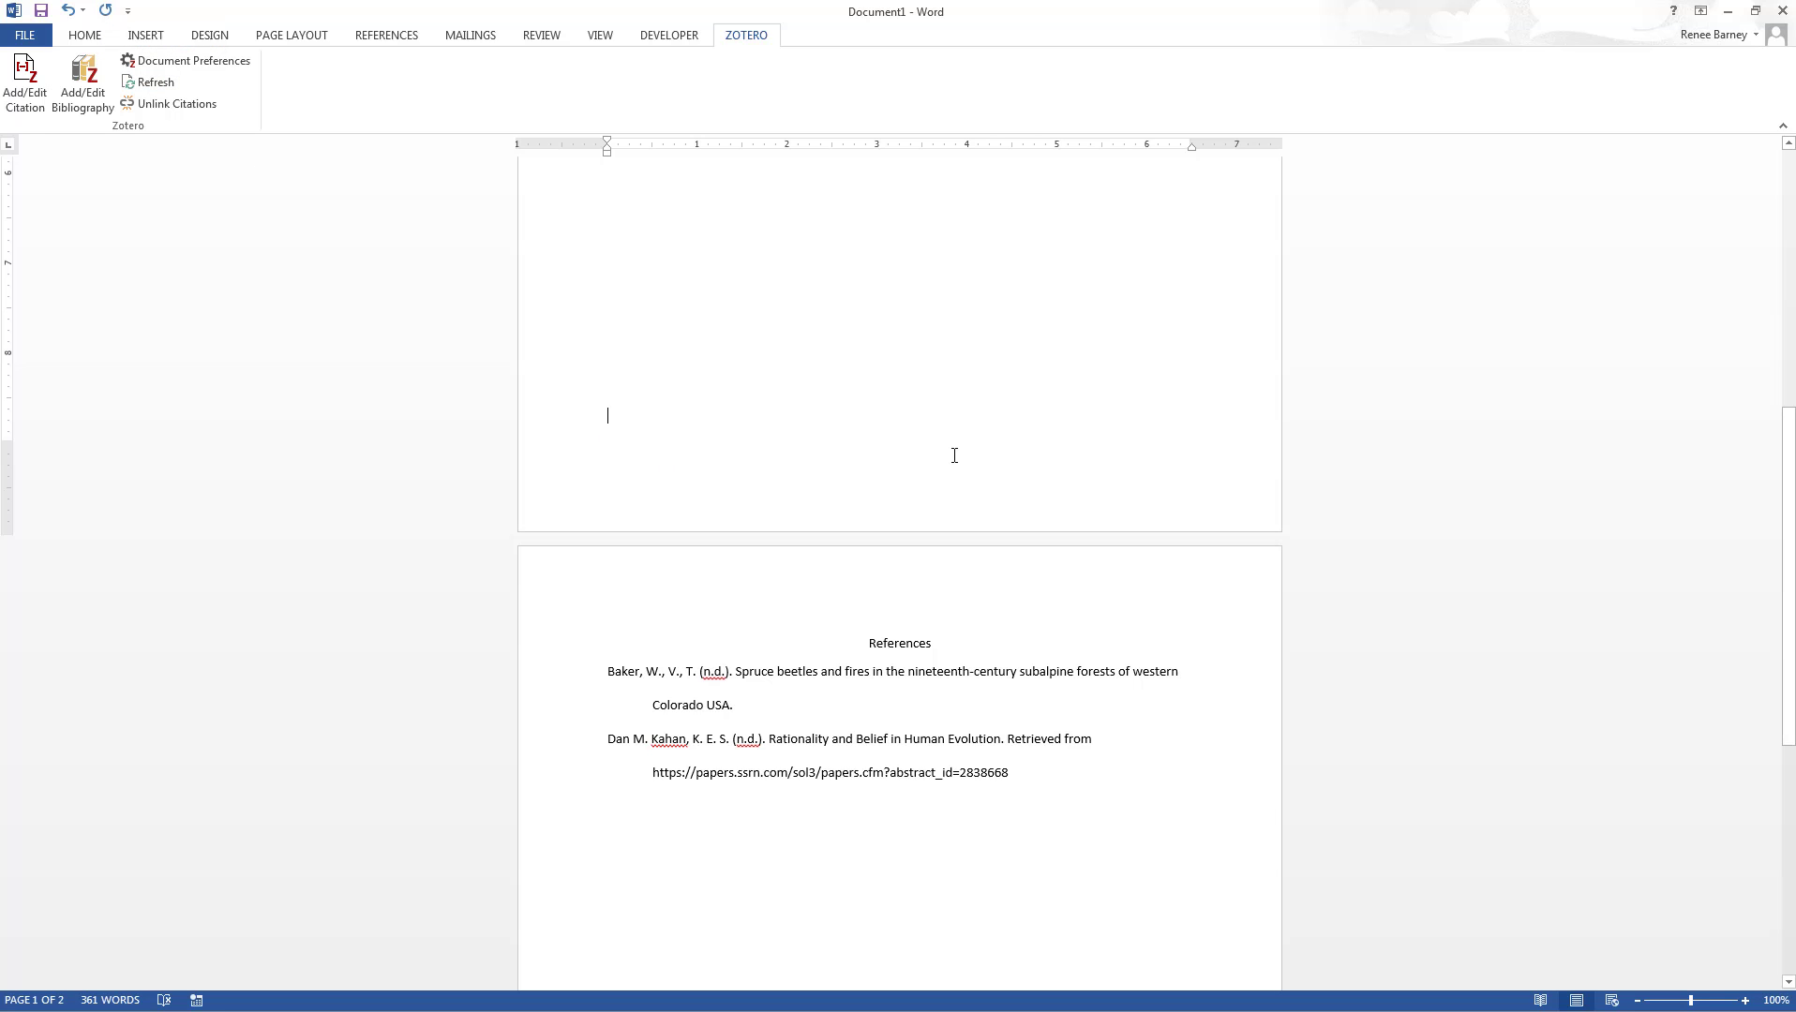
pyautogui.scroll(5, 952, 456)
pyautogui.scroll(-5, 952, 455)
pyautogui.scroll(7, 958, 417)
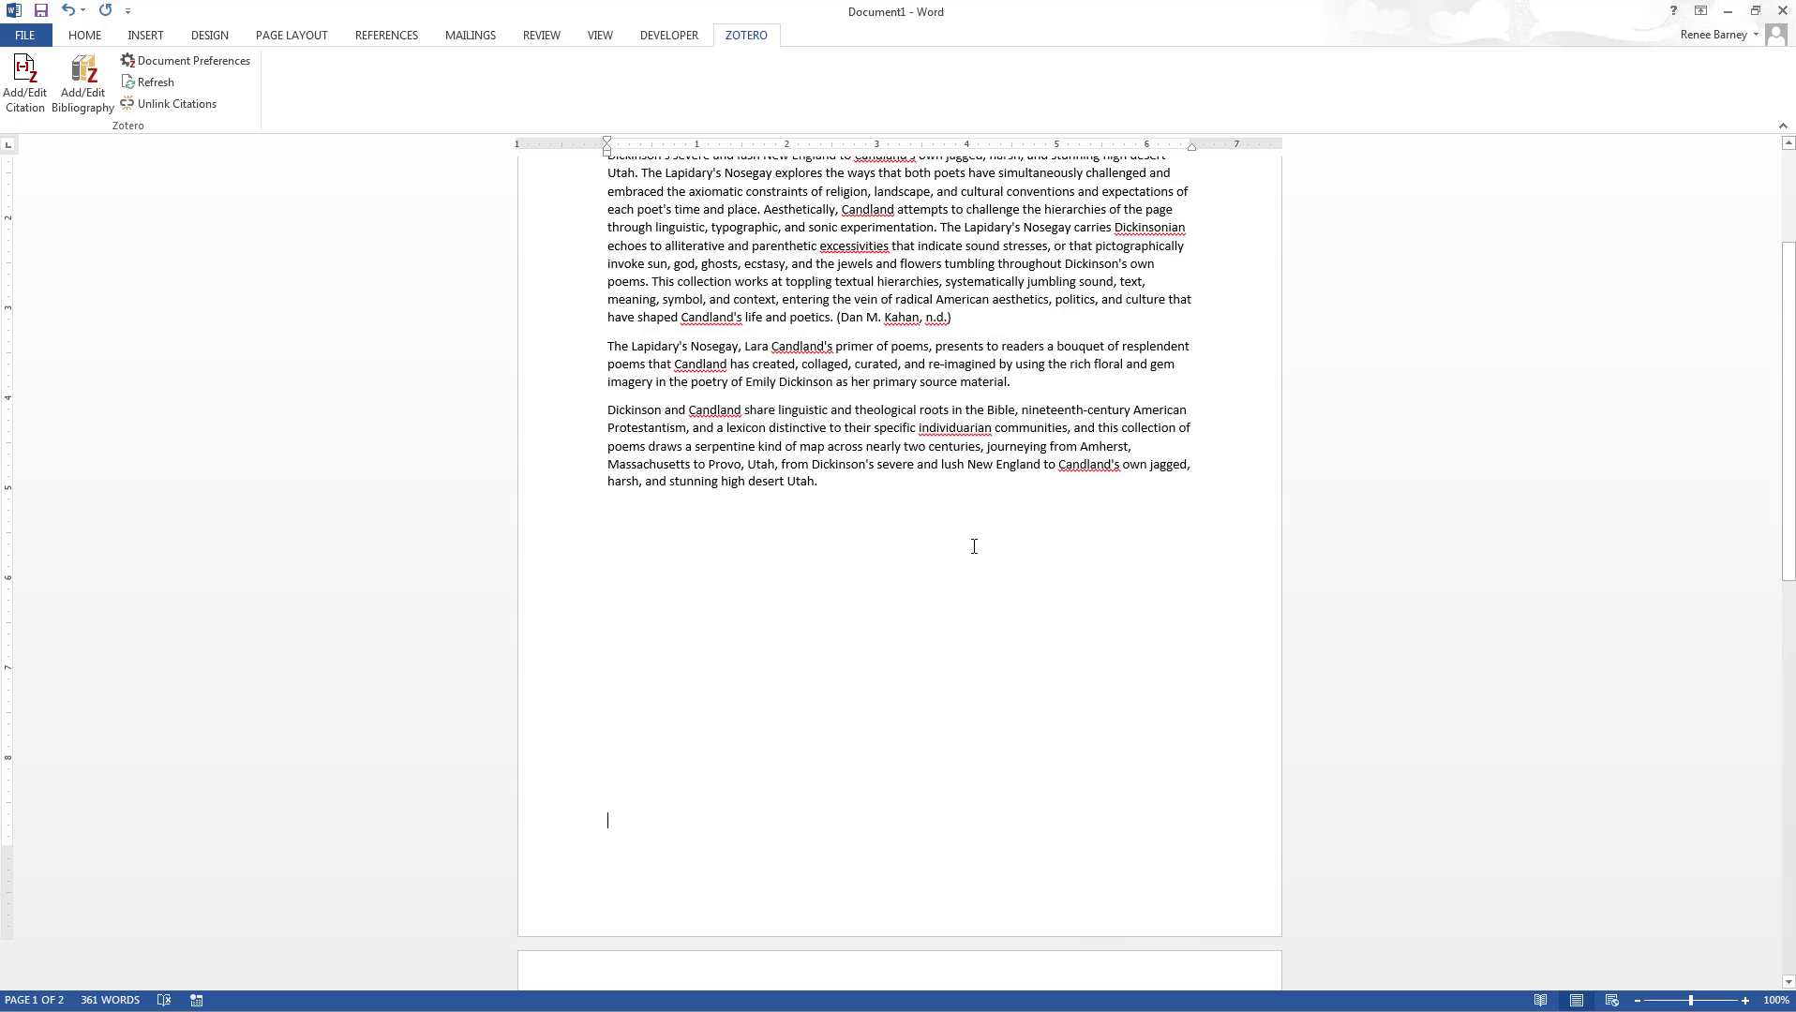
# Reinsert the citation for the spruce beetles and fires source at the end of the second paragraph, searching for "ba"
pyautogui.click(1027, 378)
pyautogui.click(29, 88)
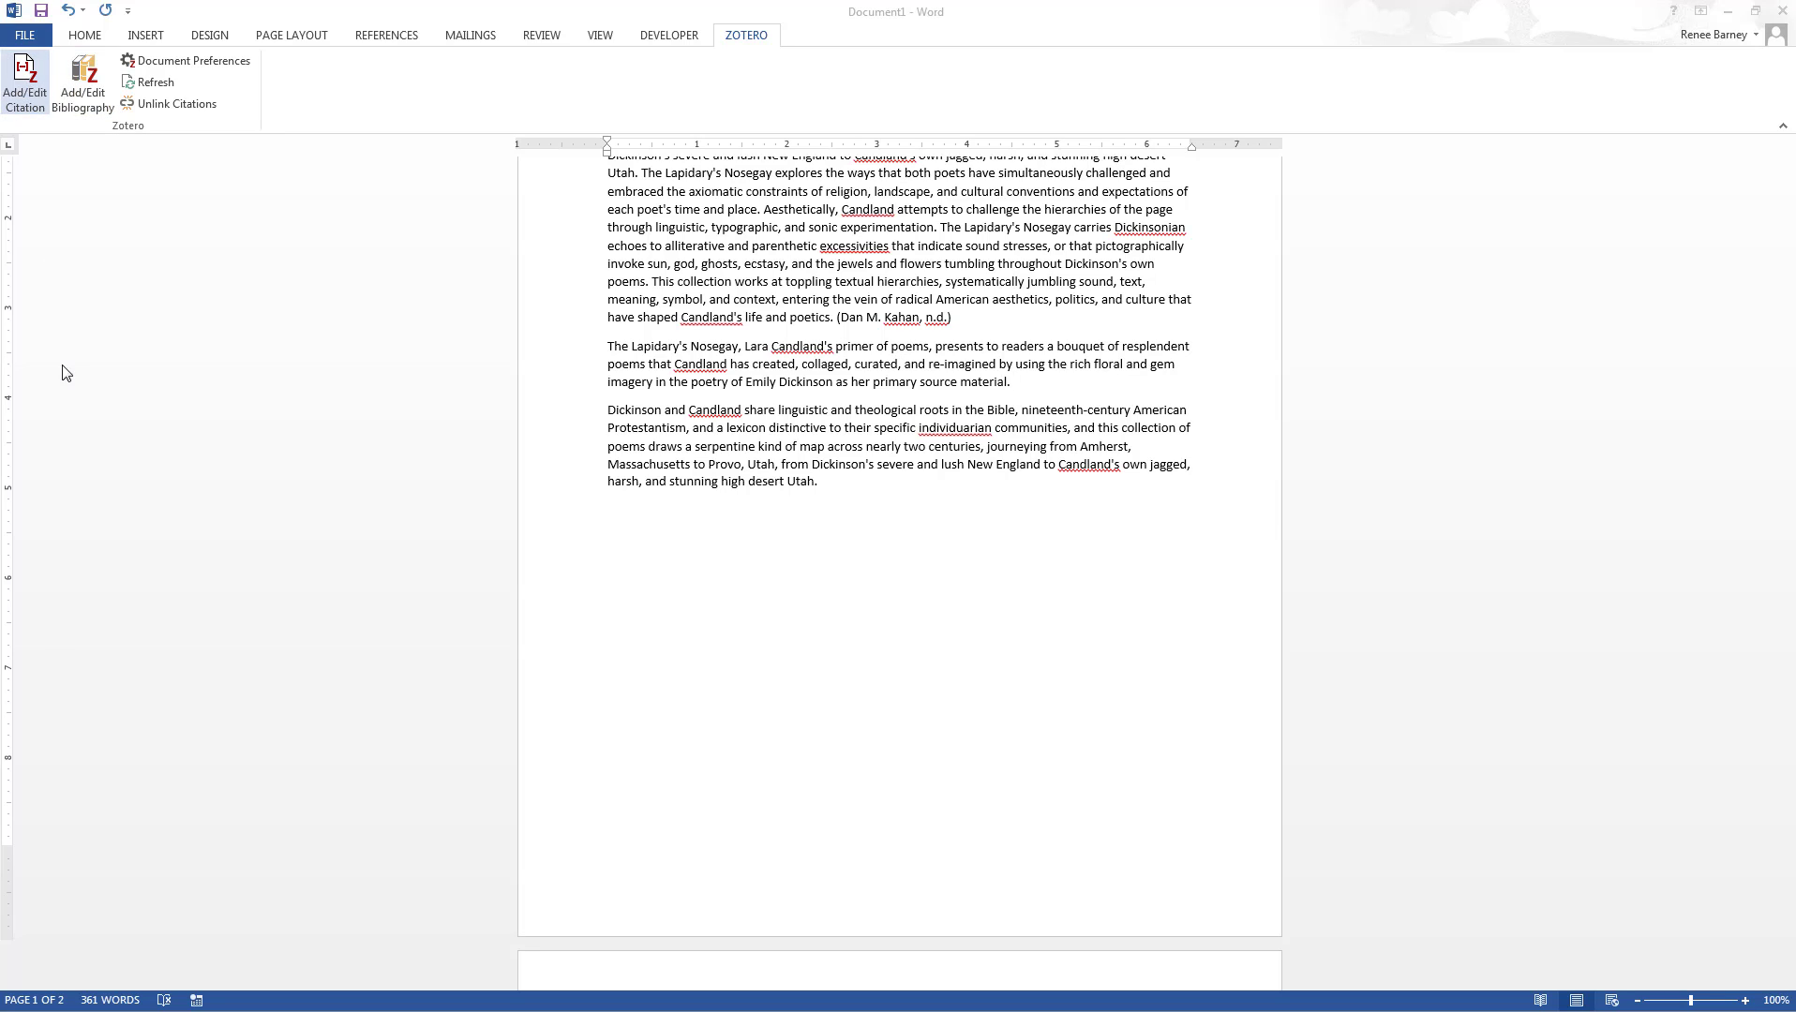
pyautogui.write('ba')
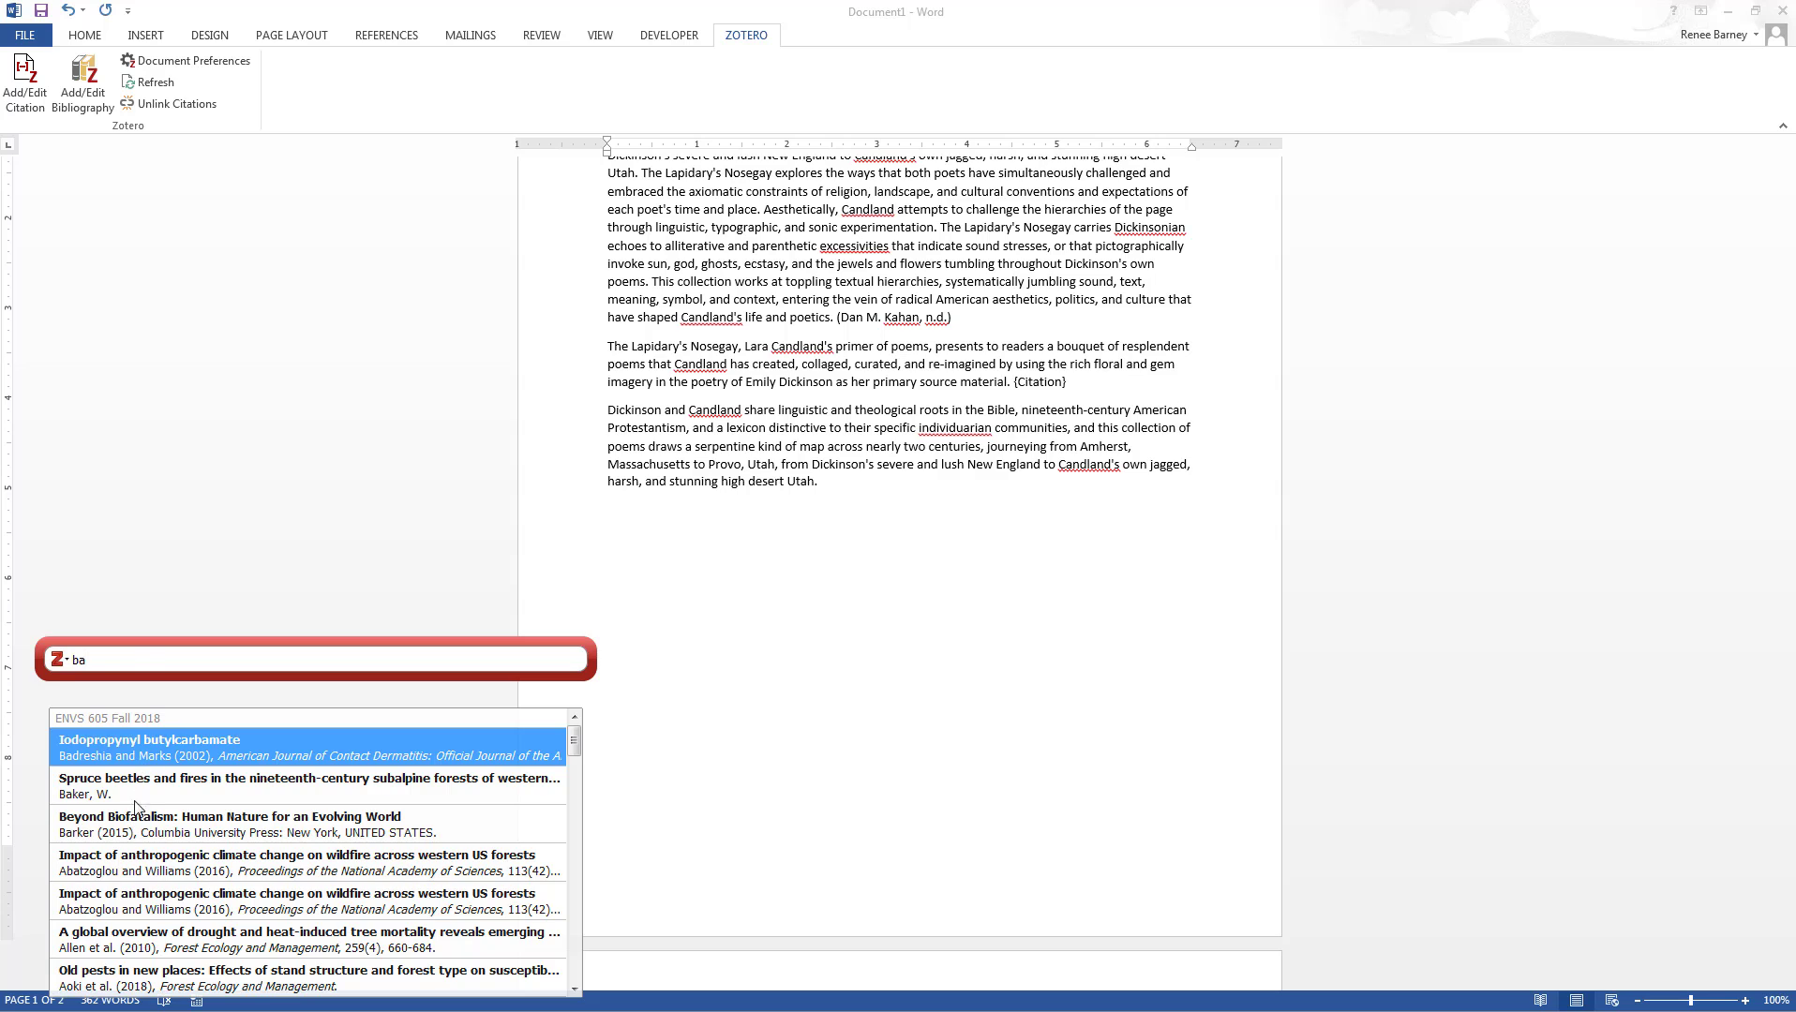
pyautogui.click(197, 792)
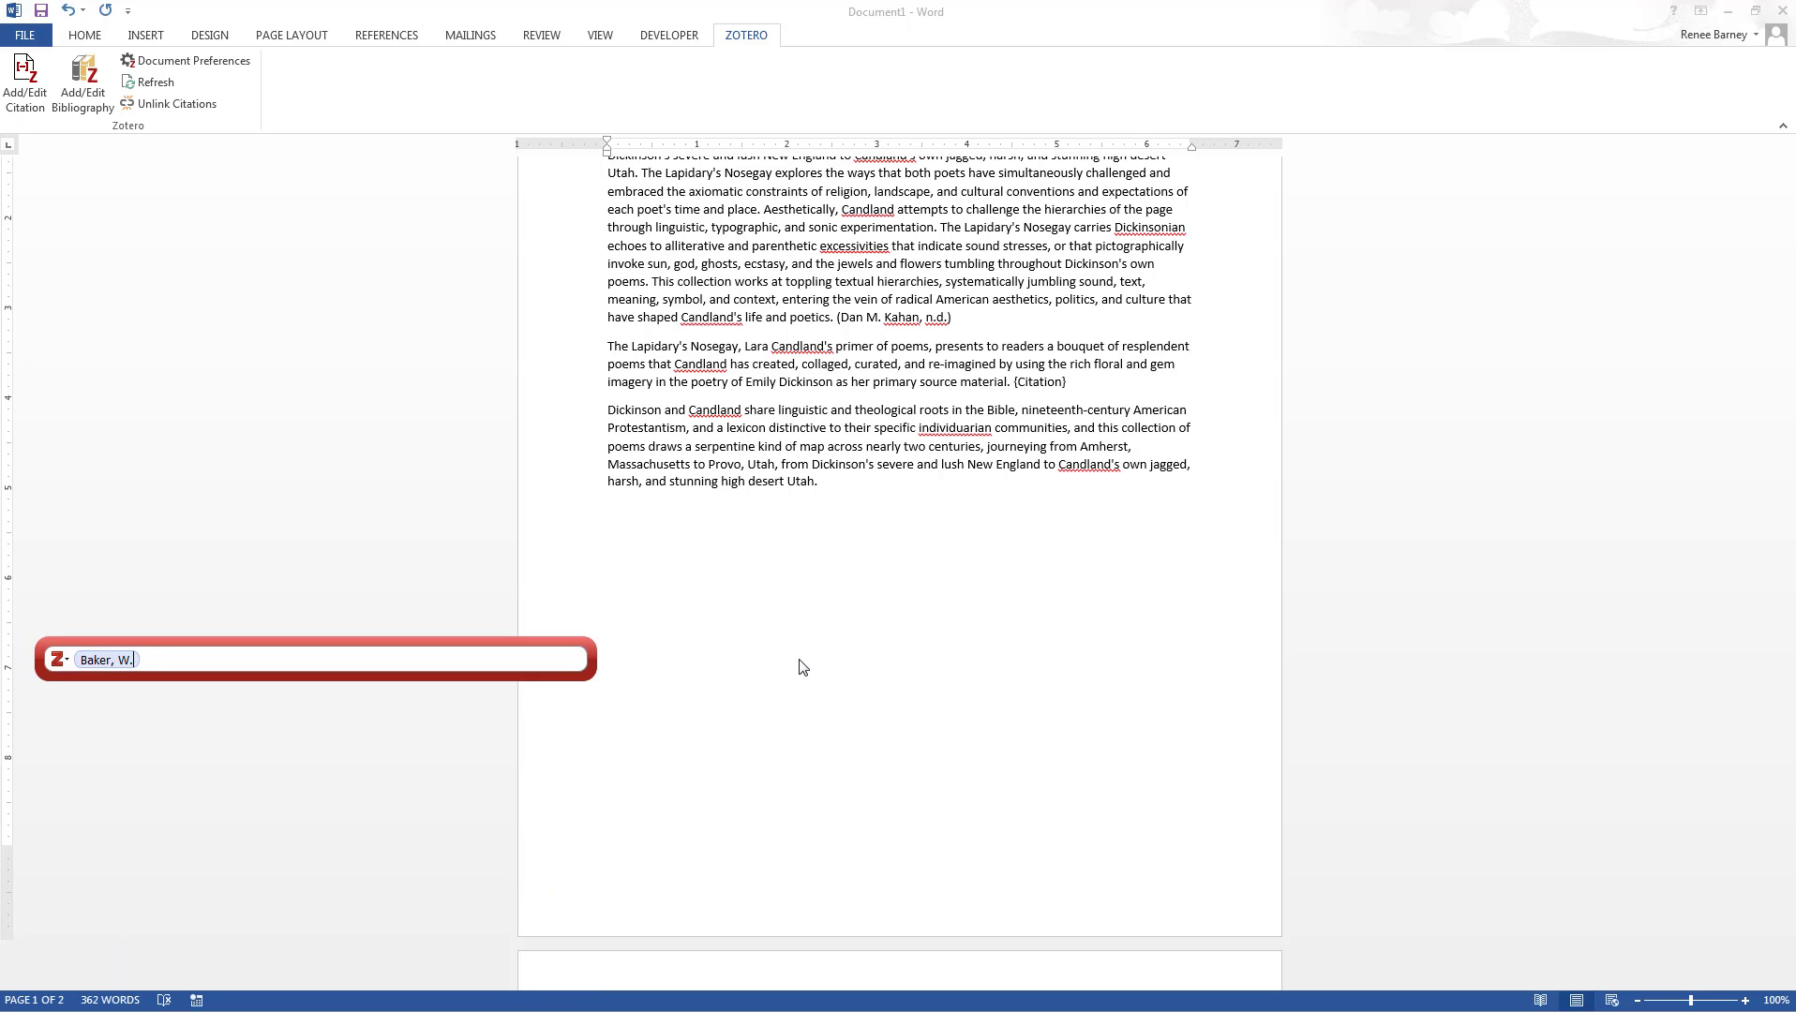
pyautogui.press('Return')
pyautogui.scroll(-5, 884, 460)
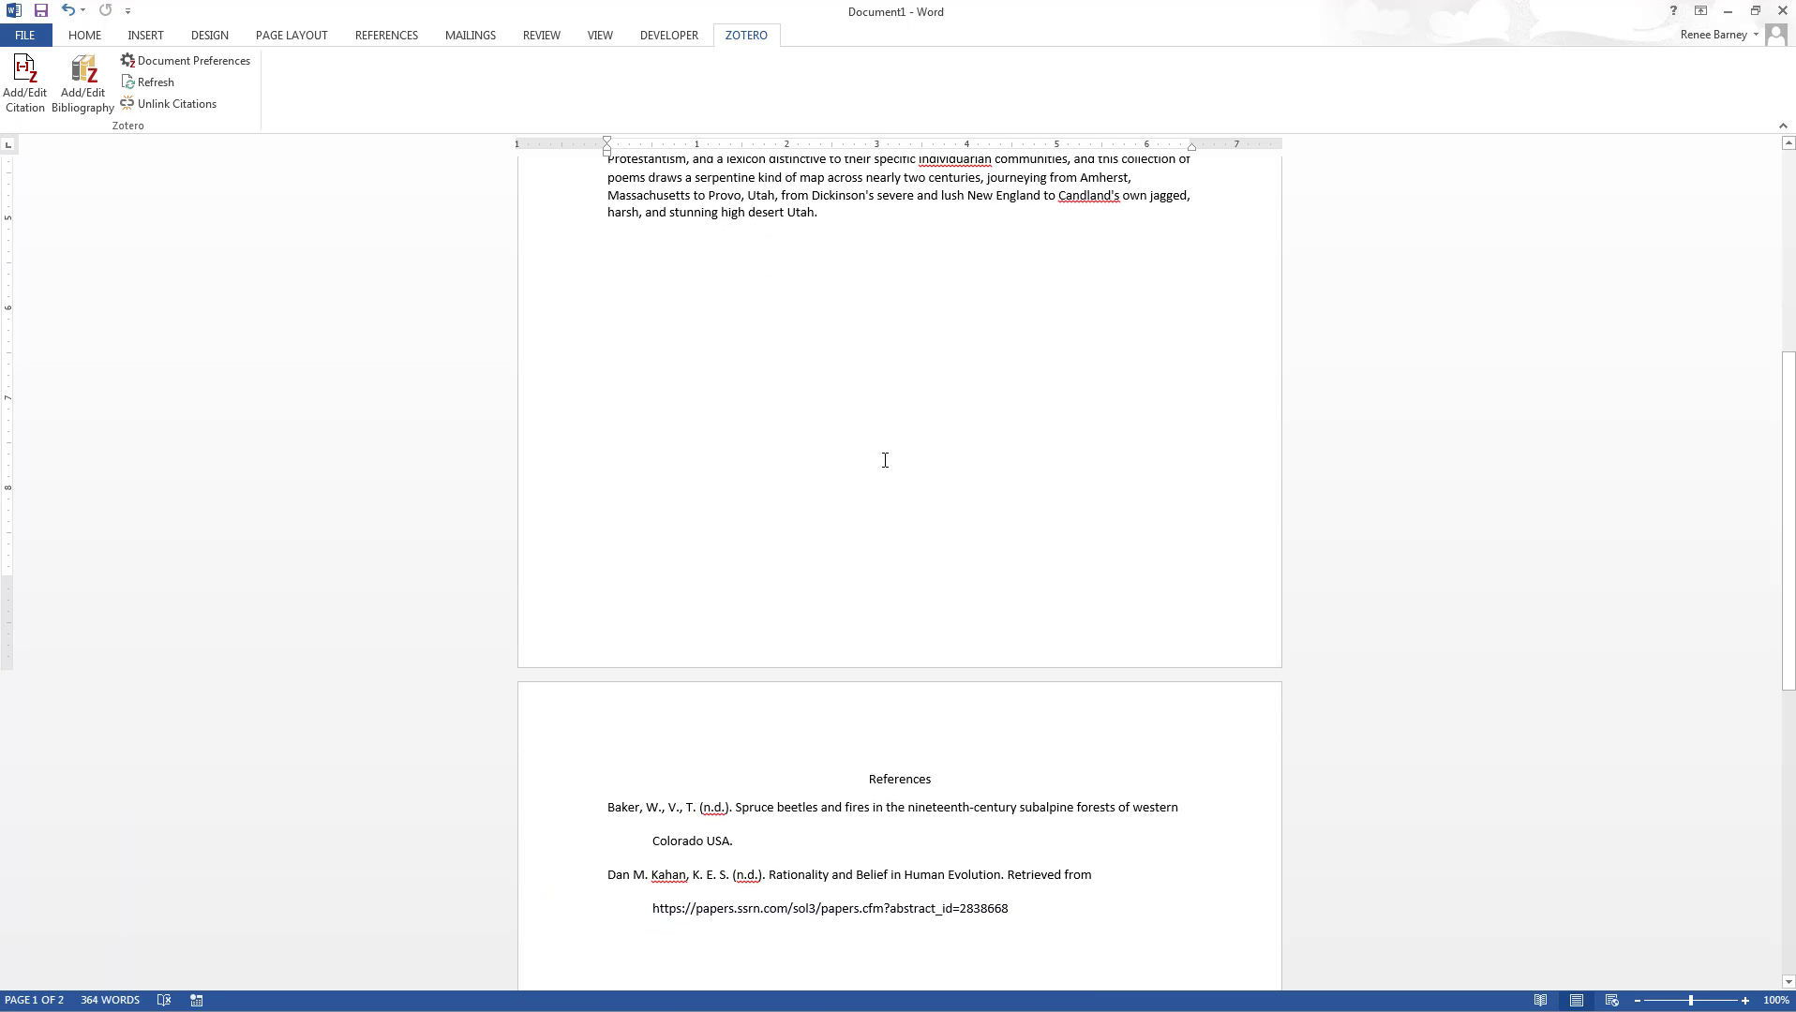
# Search for "as" and cite "is your home making you sick? the health implications of mould" at the end of the third paragraph
pyautogui.scroll(5, 885, 460)
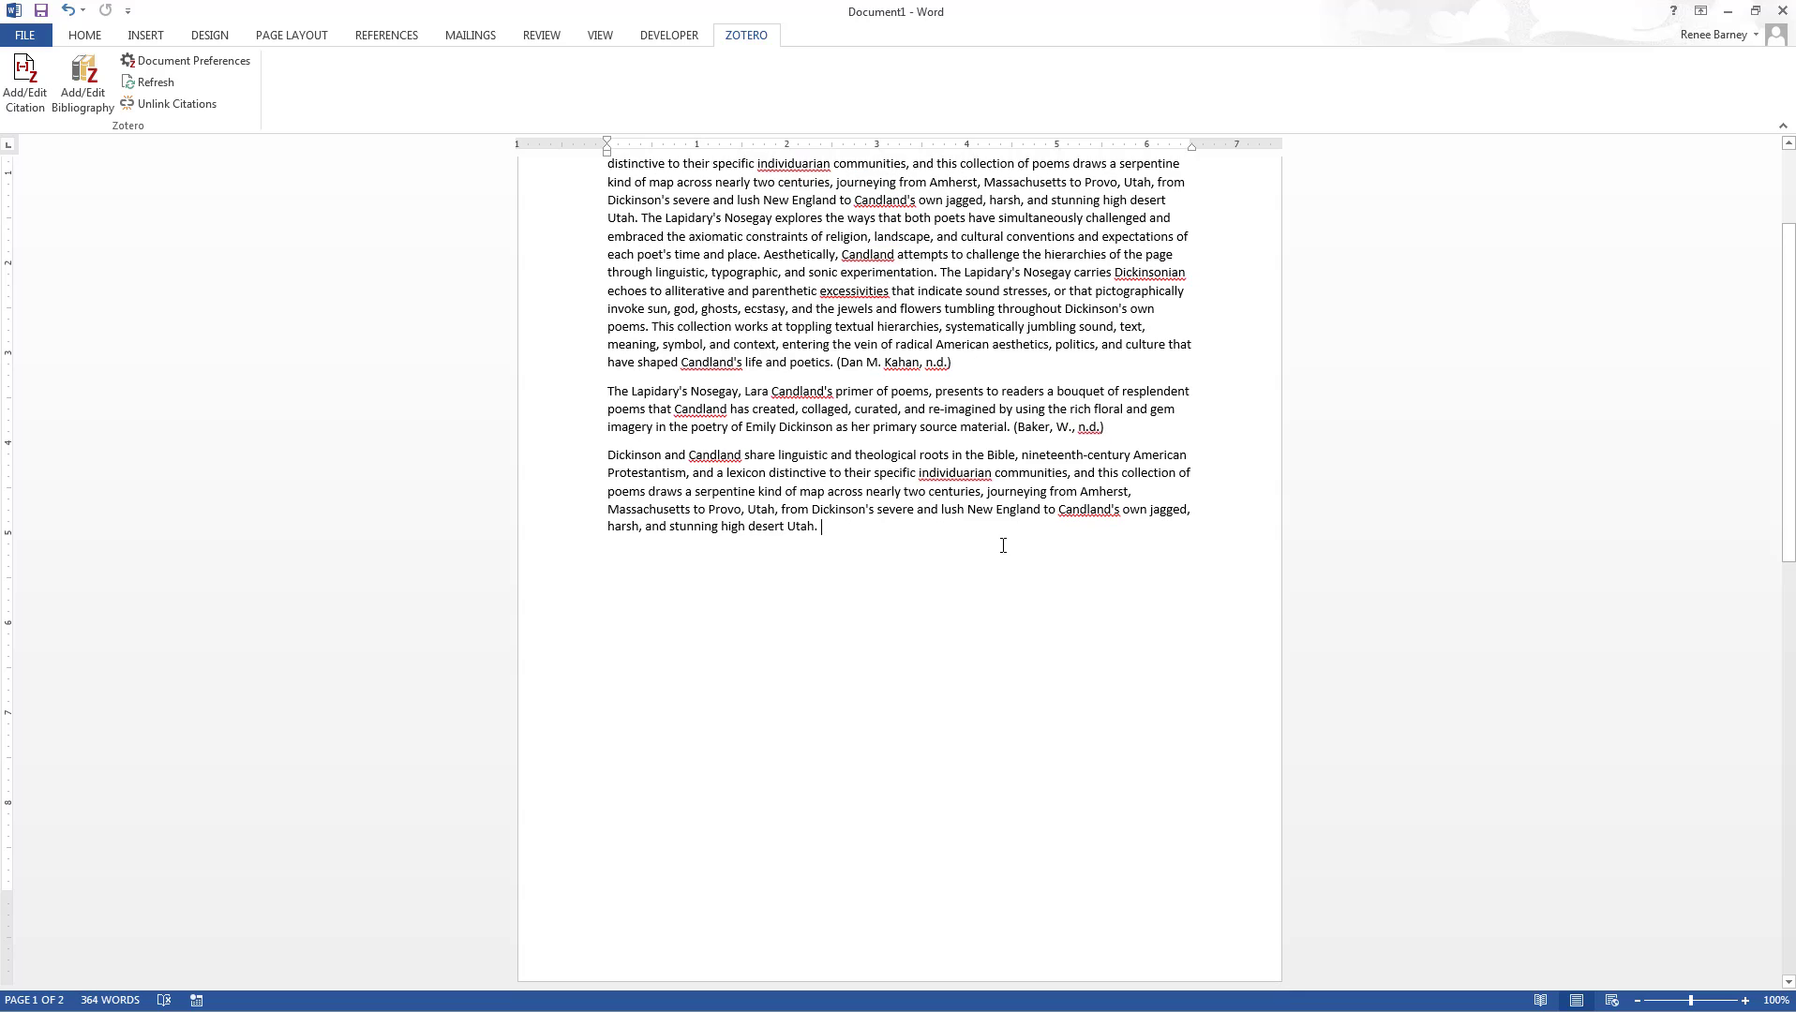
pyautogui.click(23, 82)
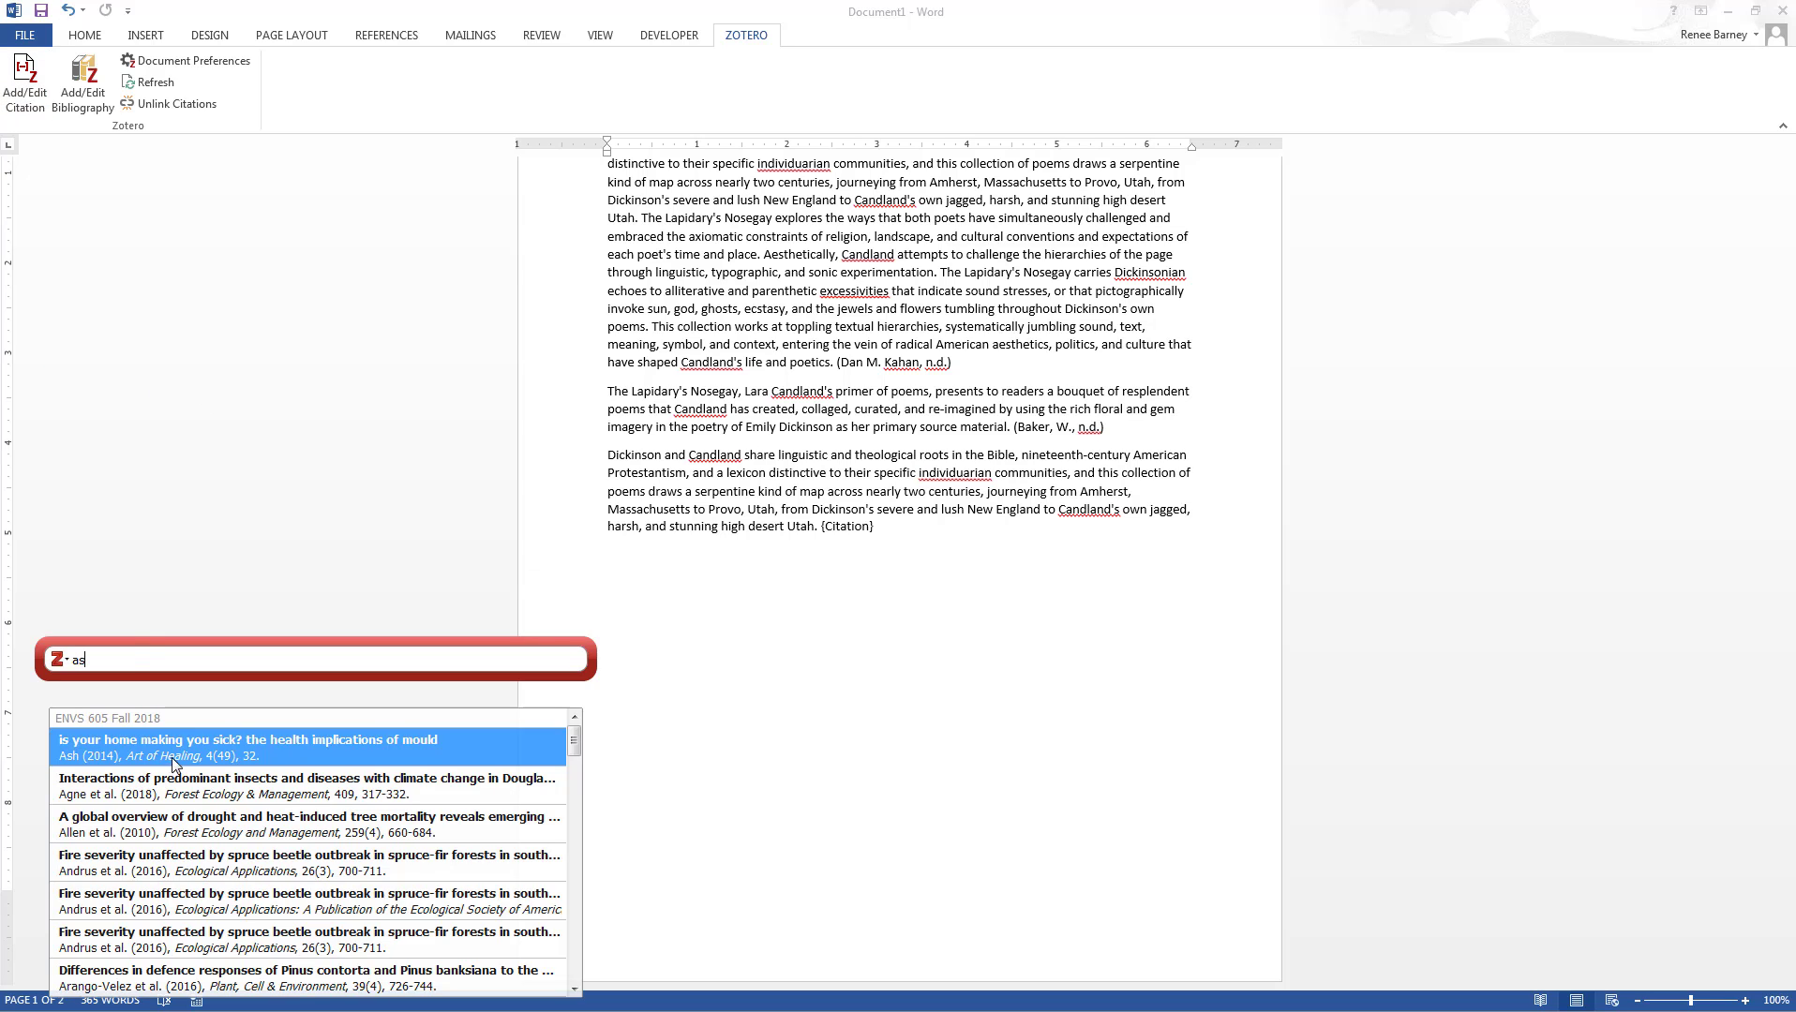
pyautogui.click(173, 764)
pyautogui.press('Return')
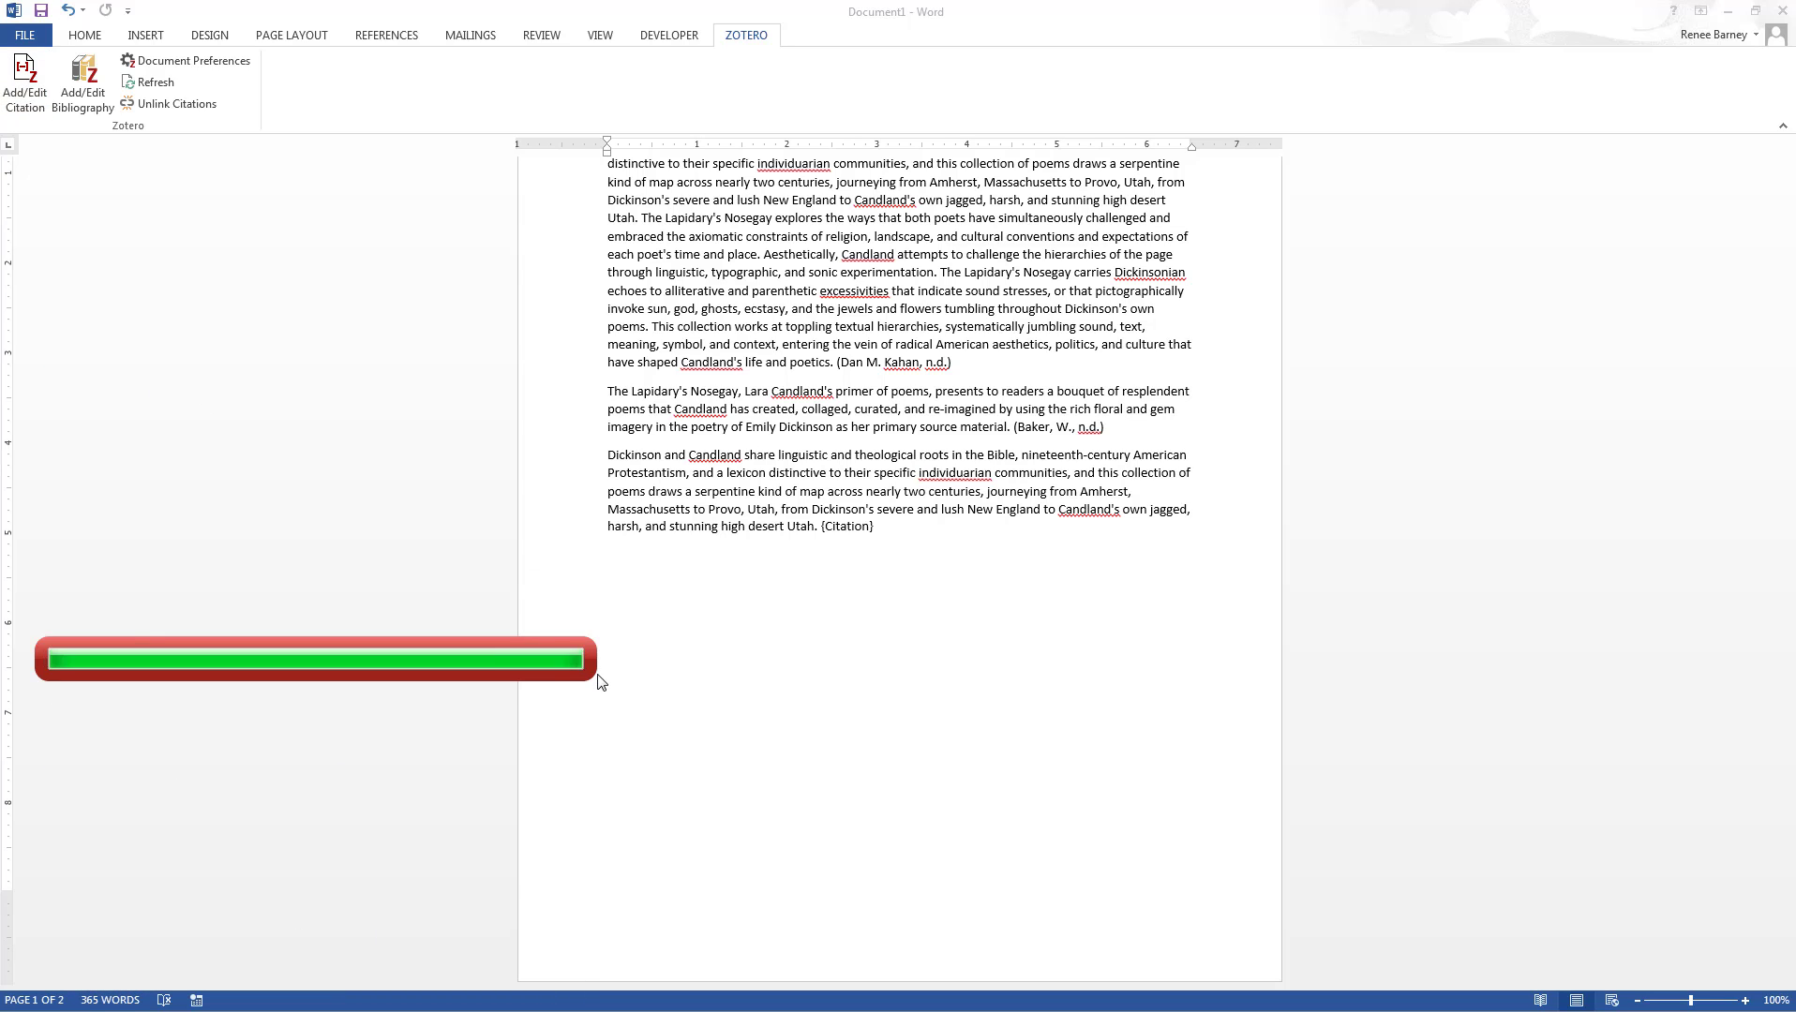
# Compare the in-text citations in the three paragraphs with the entries in the References list
pyautogui.scroll(-8, 806, 717)
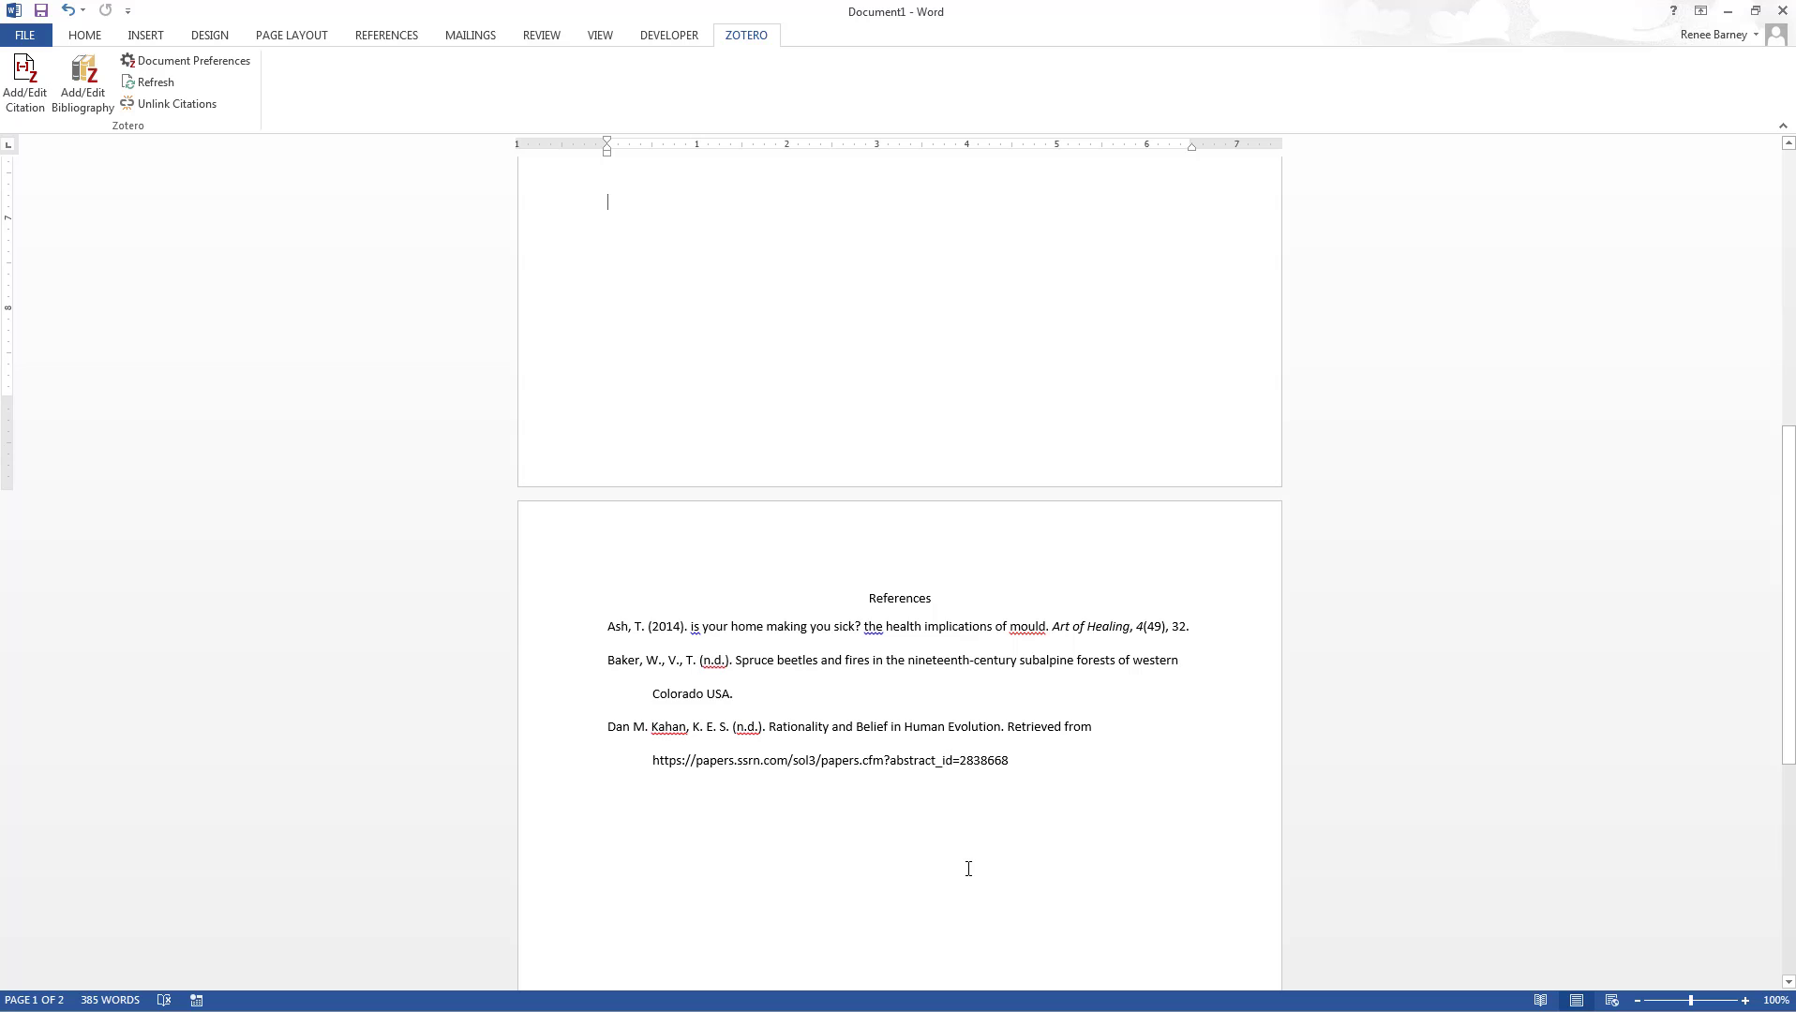
pyautogui.scroll(10, 968, 869)
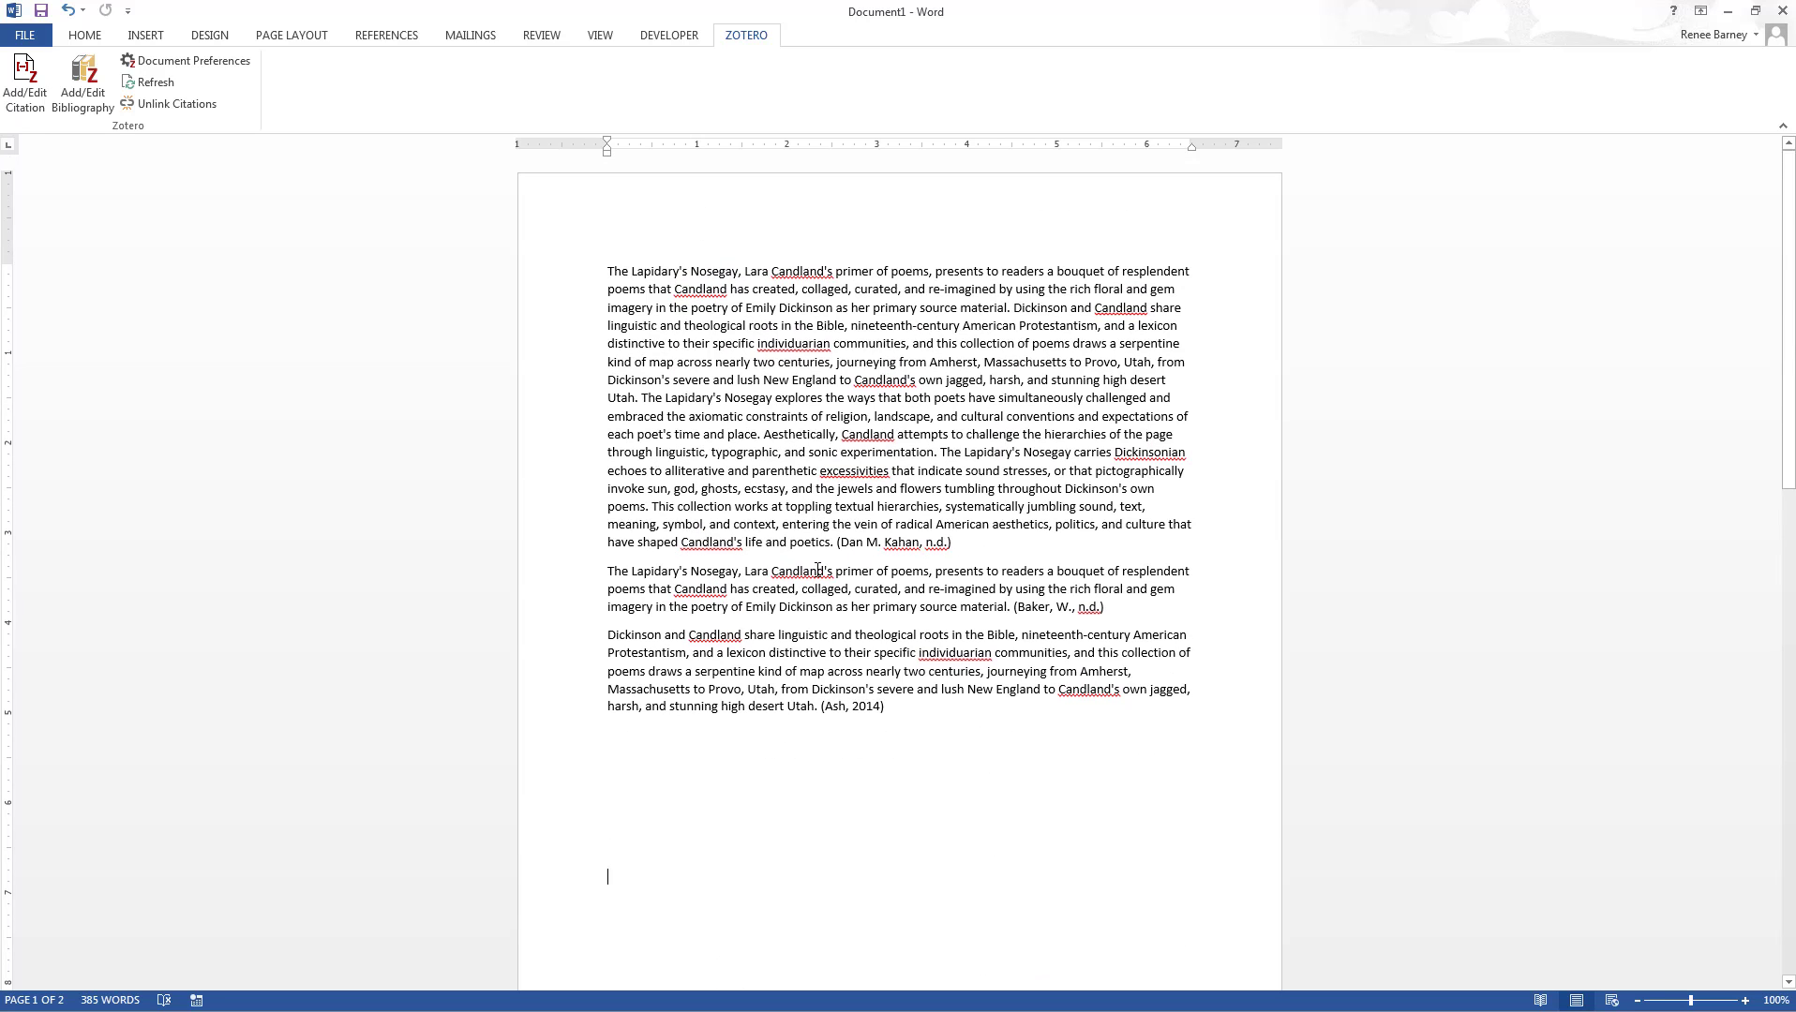
pyautogui.click(840, 544)
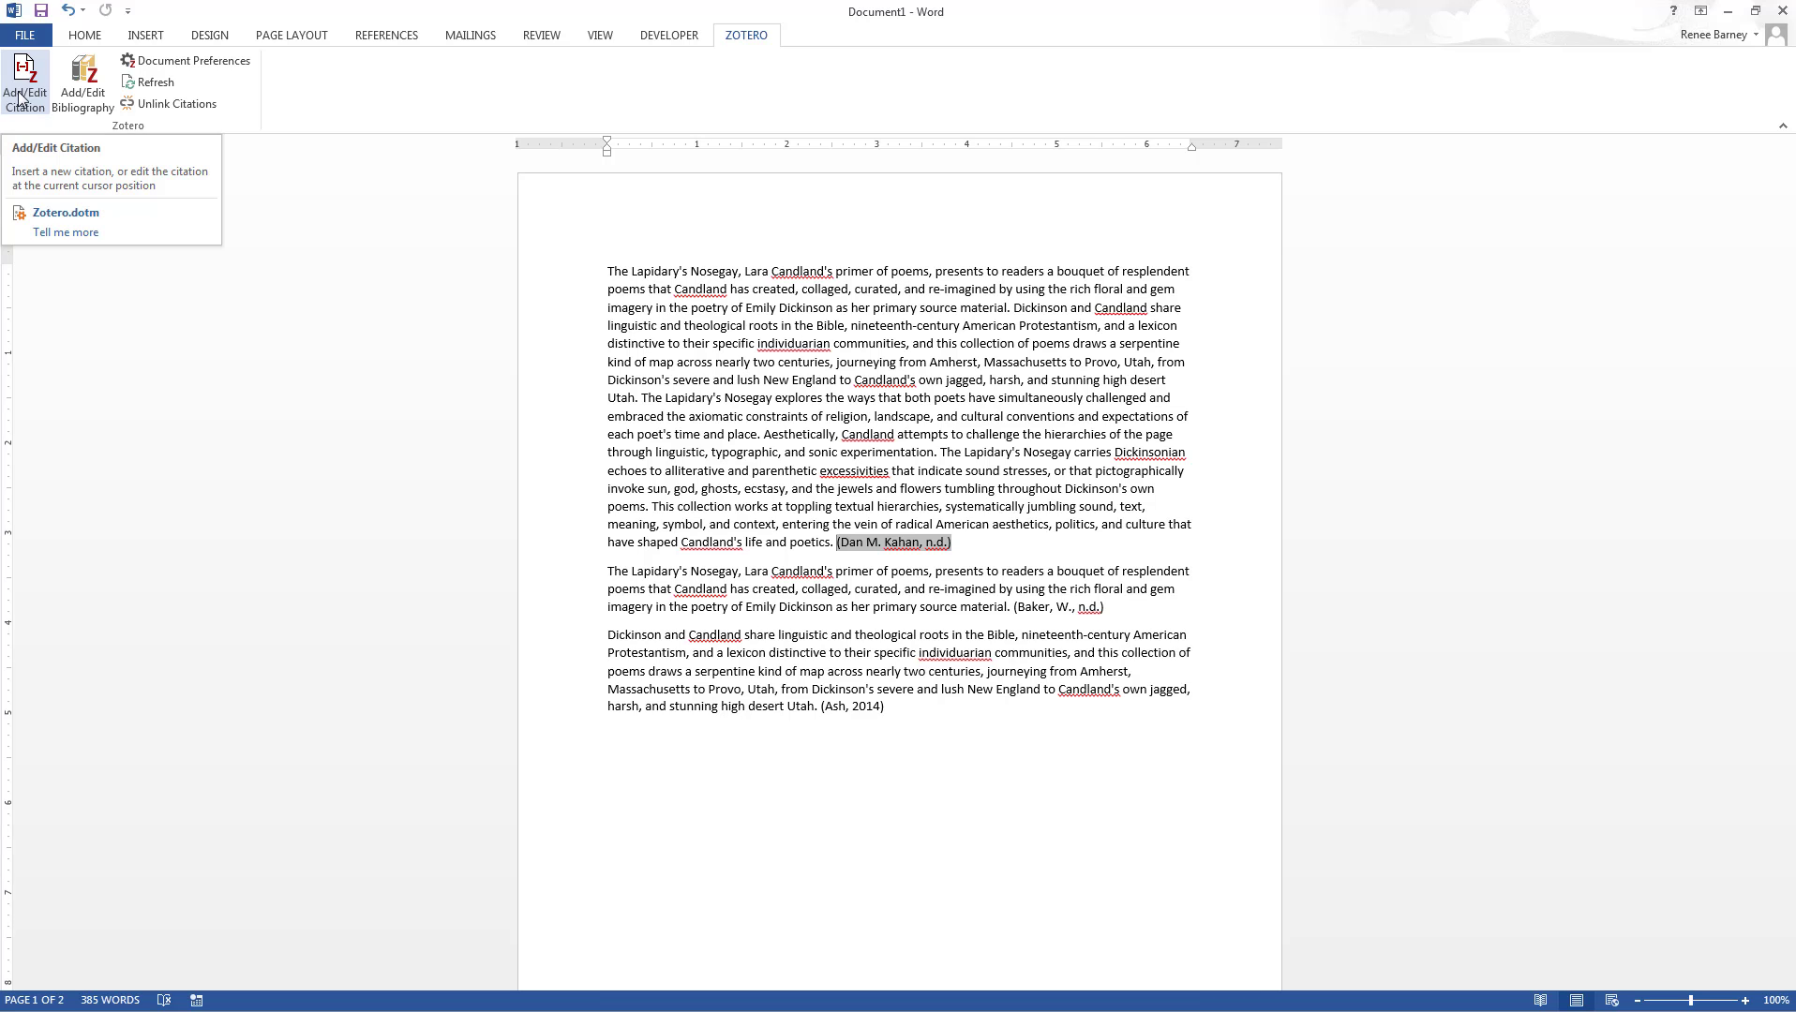
pyautogui.scroll(-10, 817, 774)
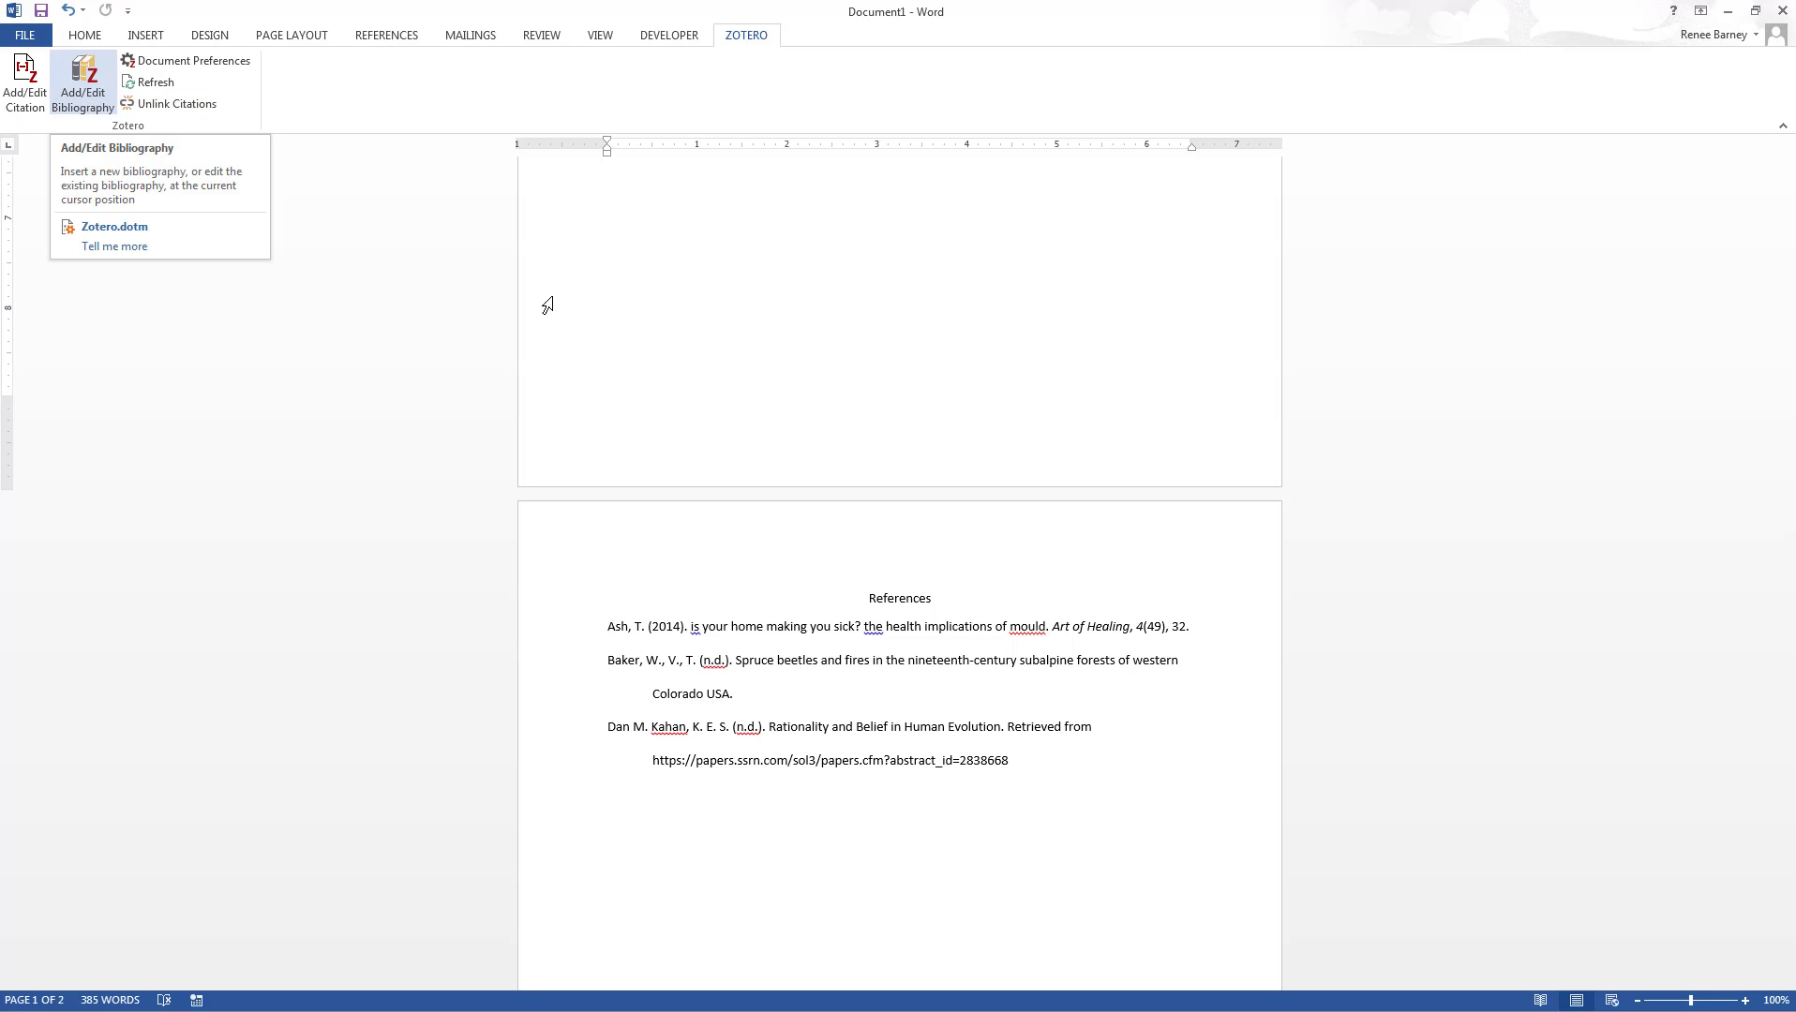
pyautogui.scroll(8, 874, 609)
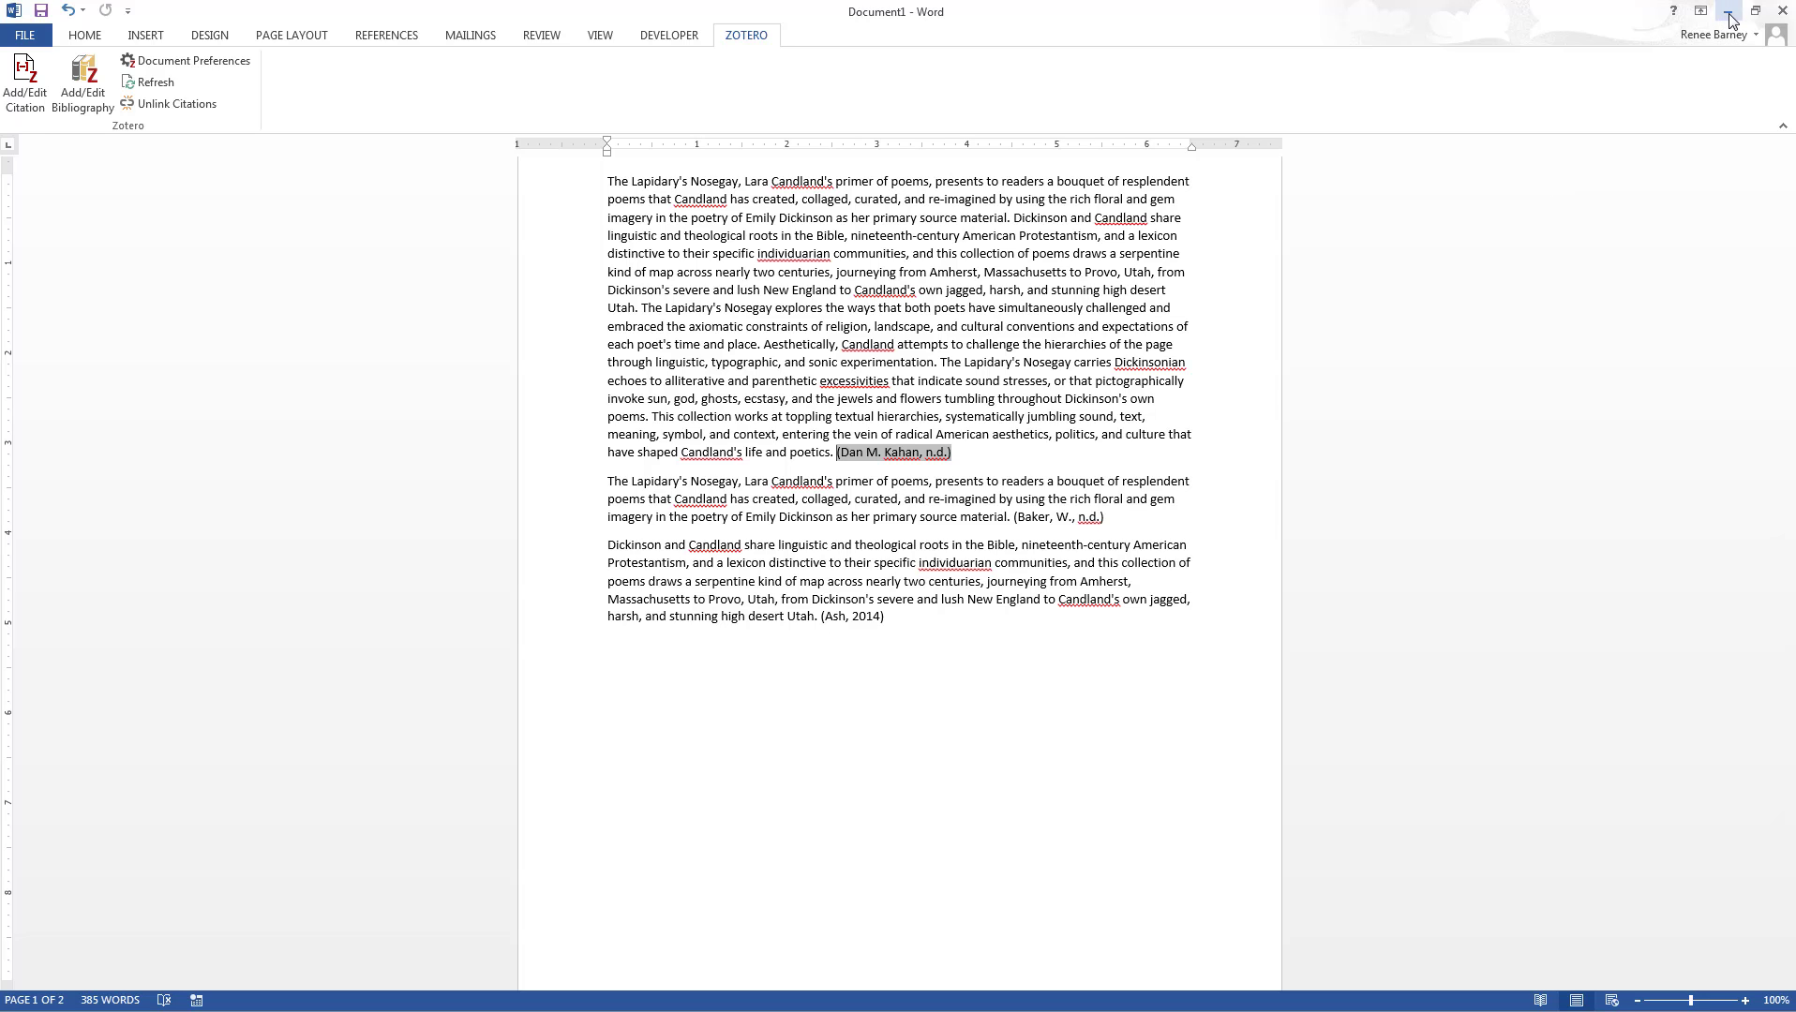
# Switch to Zotero and create an American Psychological Association 6th edition bibliography in RTF from all items in the 605 collection
pyautogui.hotkey('alt', 'Tab')
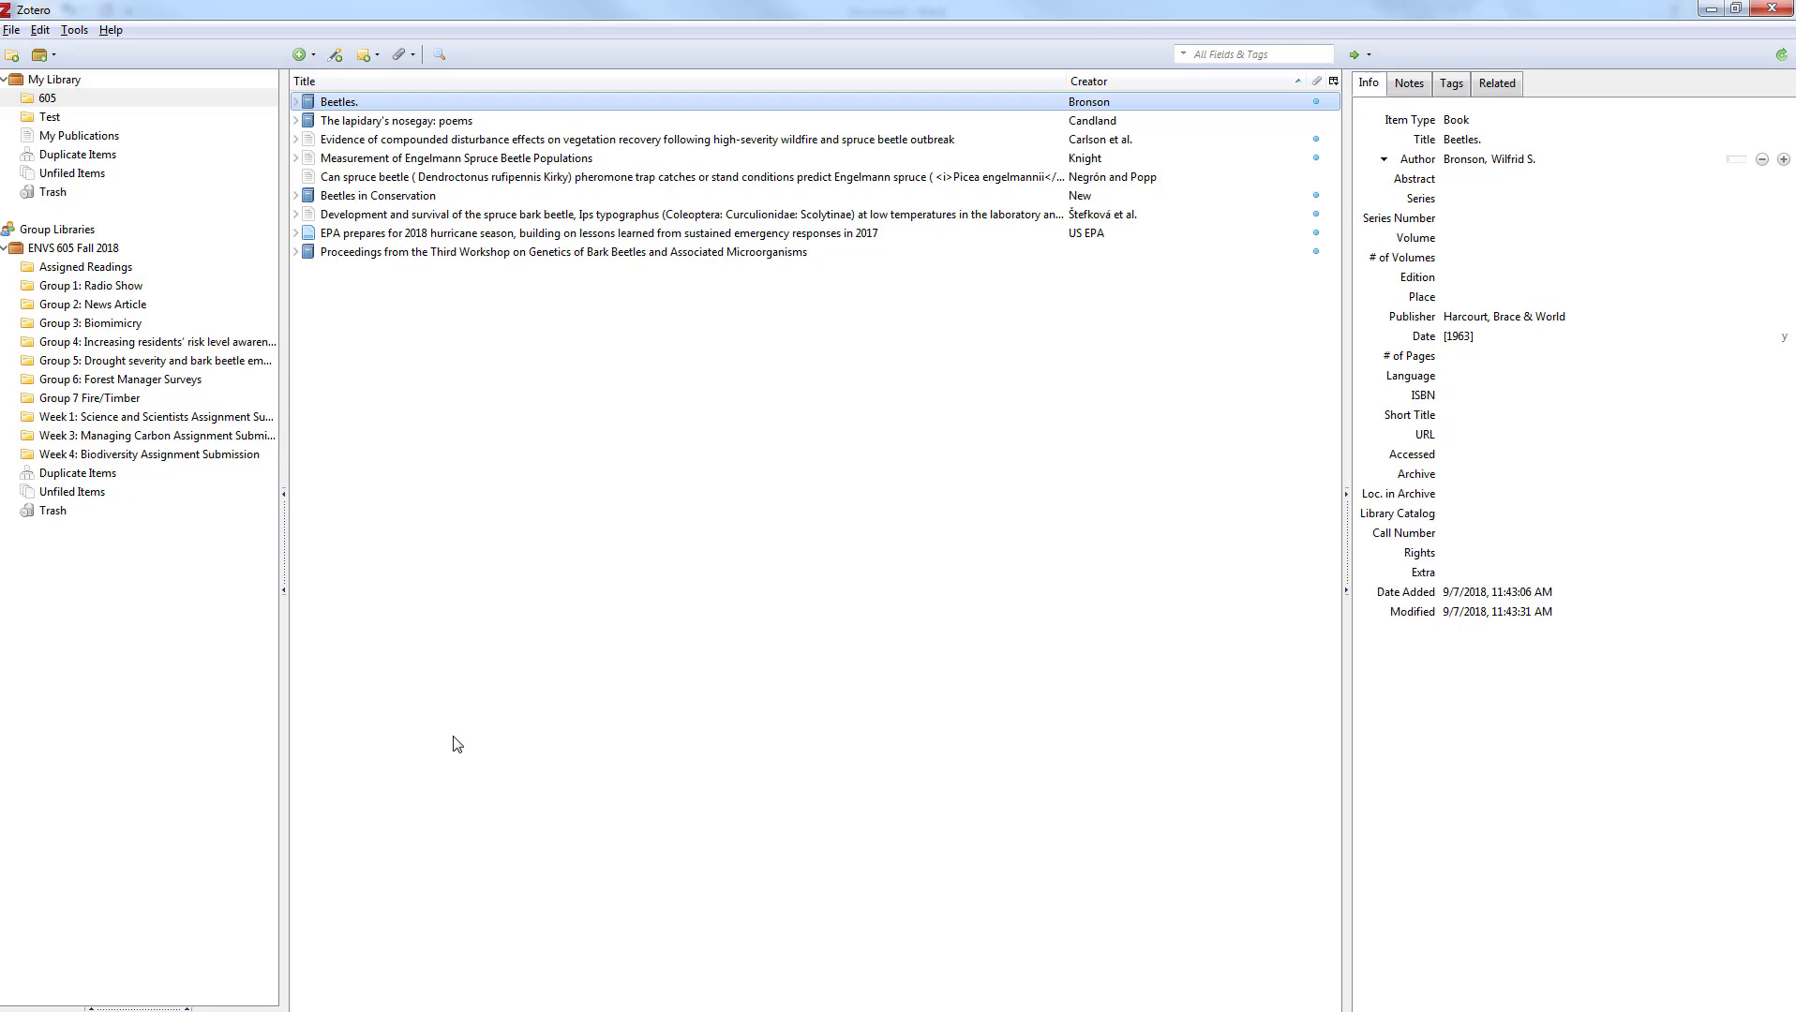
pyautogui.click(403, 255)
pyautogui.keyDown('shift'); pyautogui.click(385, 103); pyautogui.keyUp('shift')
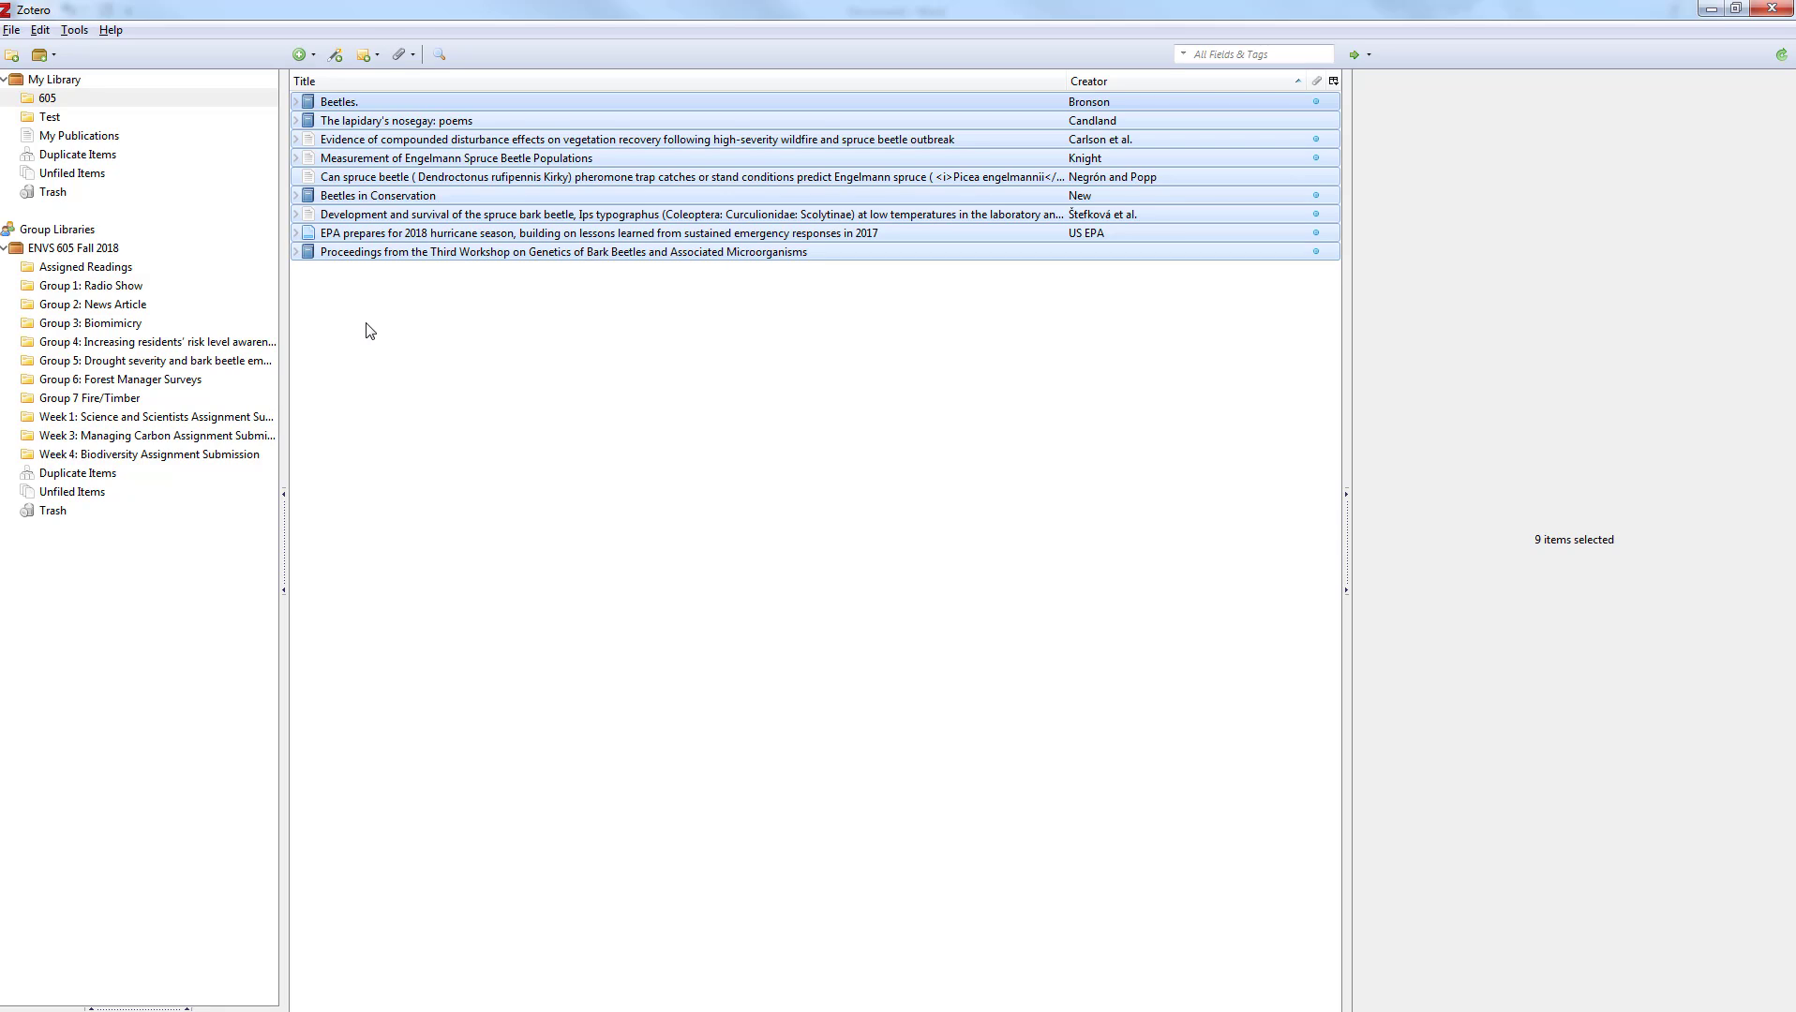
pyautogui.rightClick(461, 158)
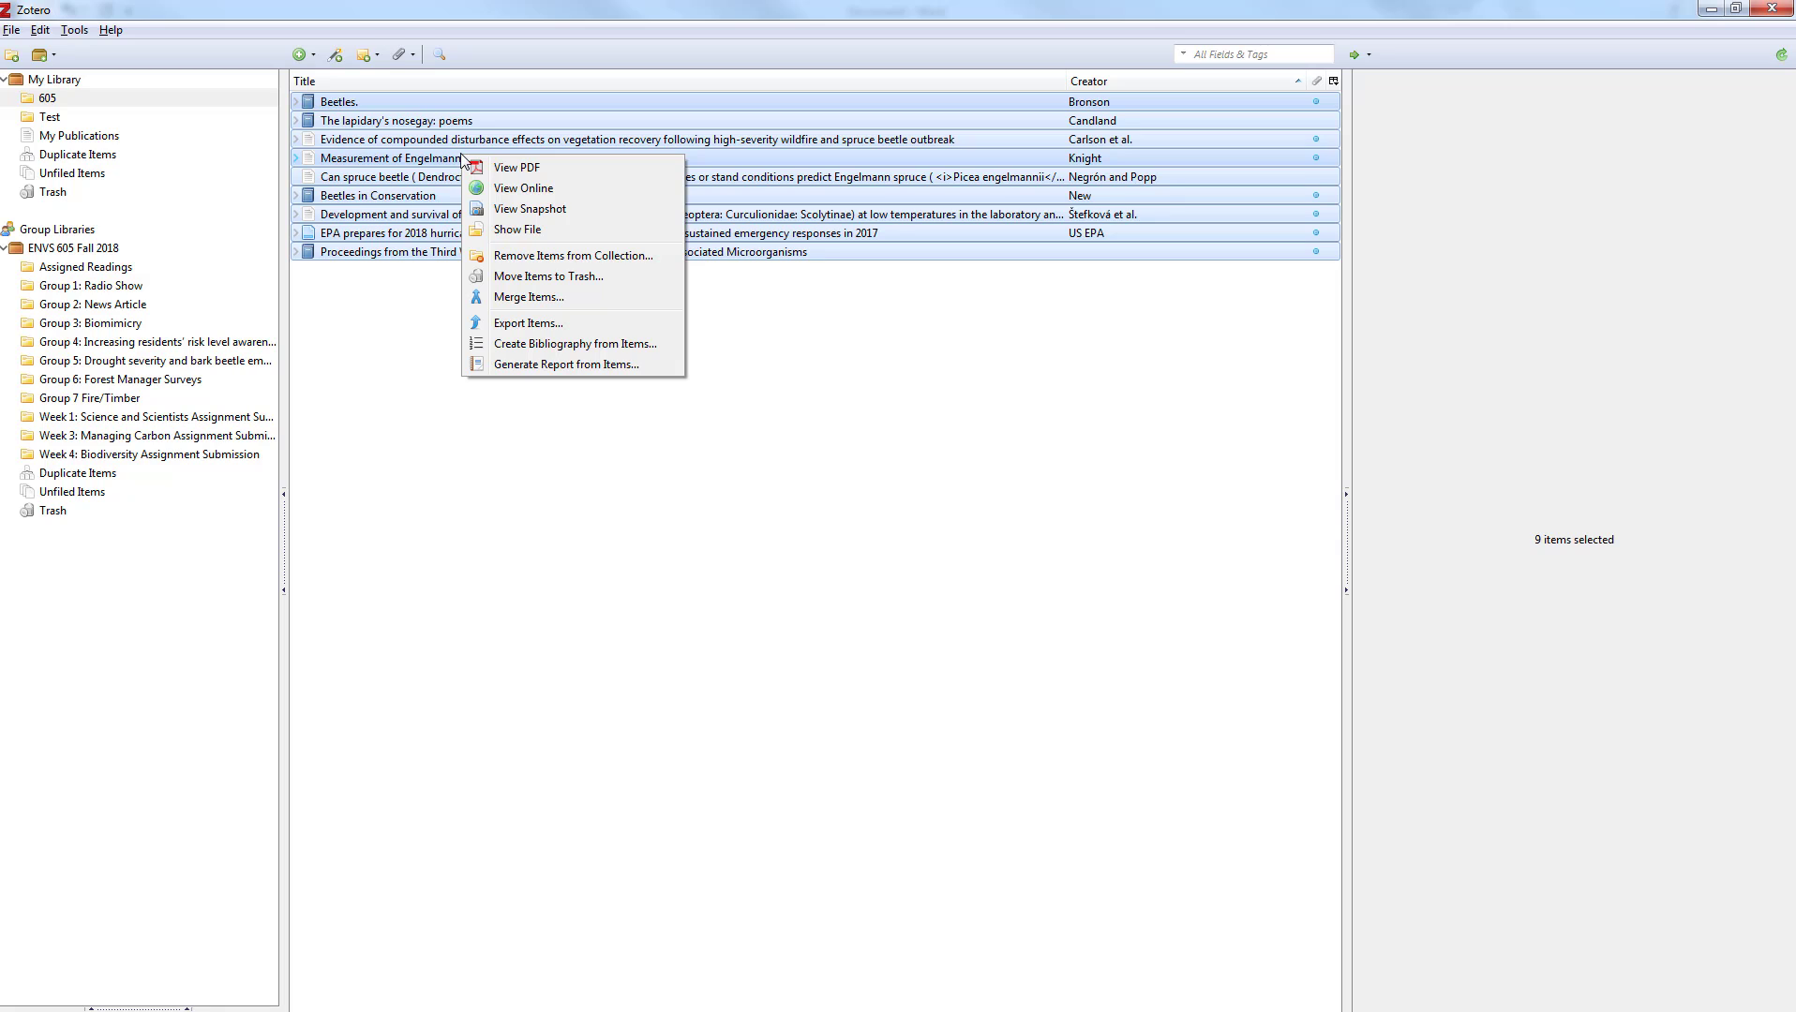
pyautogui.click(523, 345)
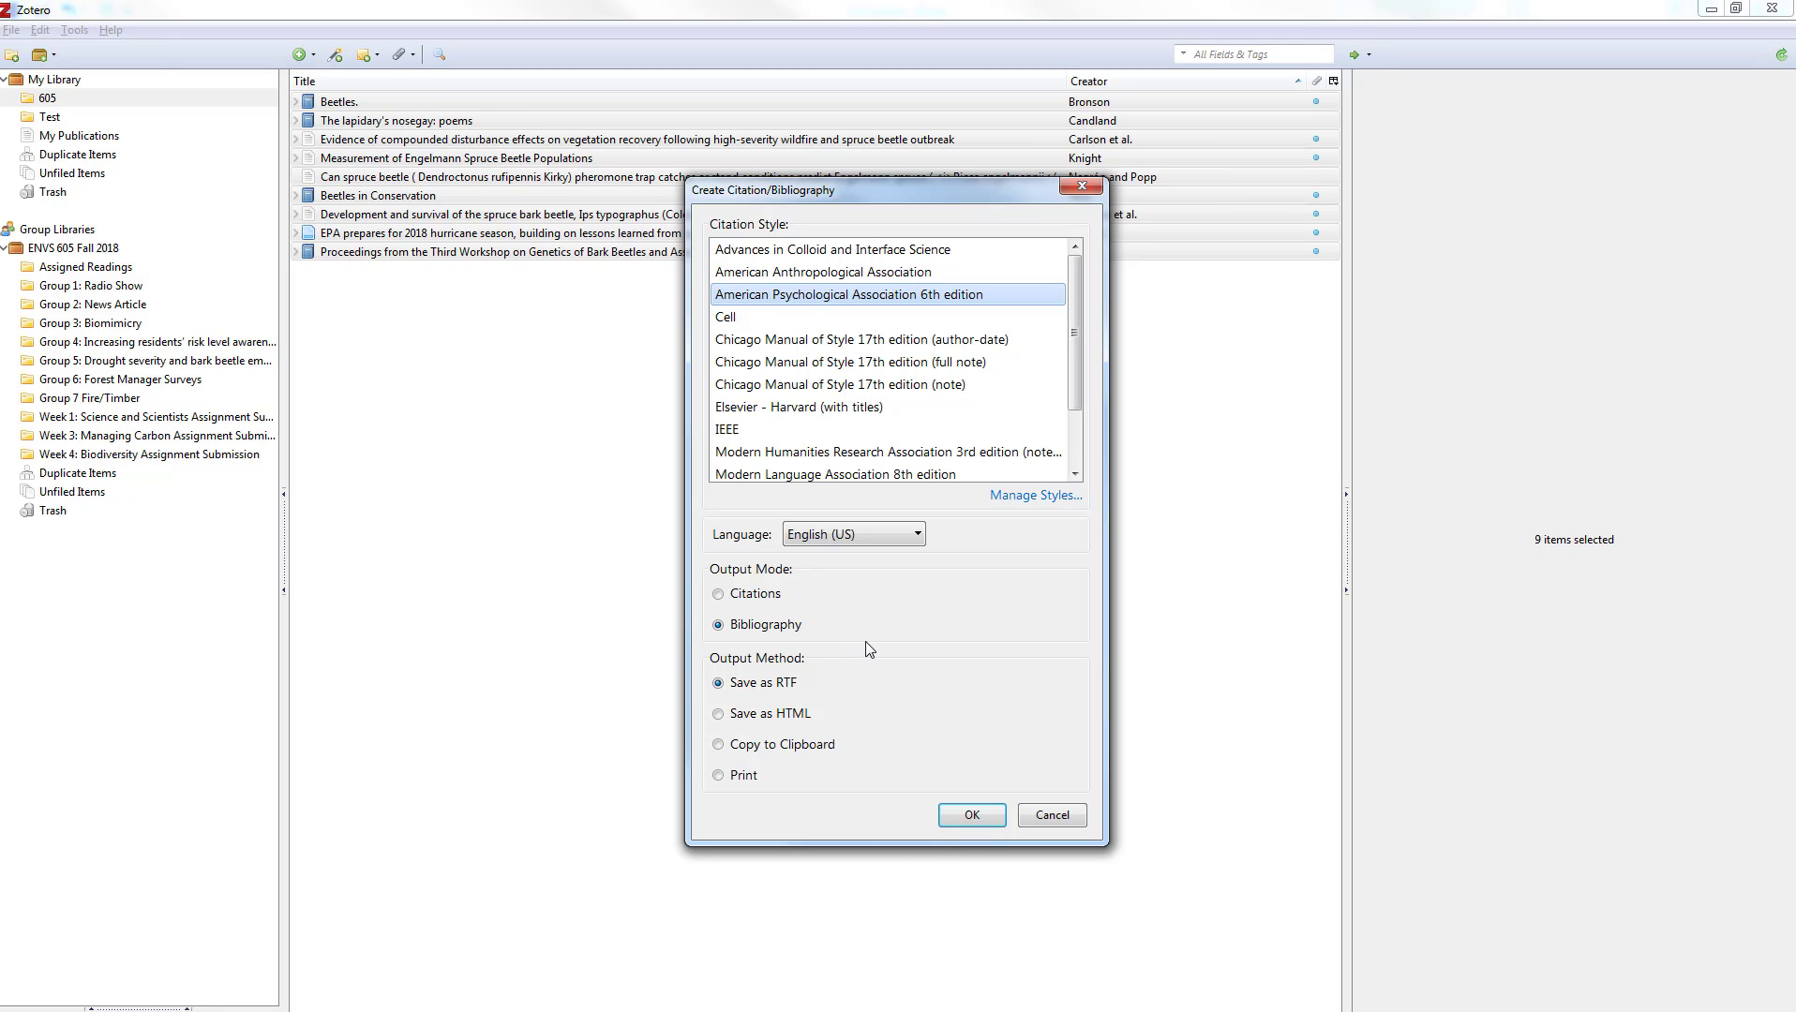
pyautogui.click(973, 815)
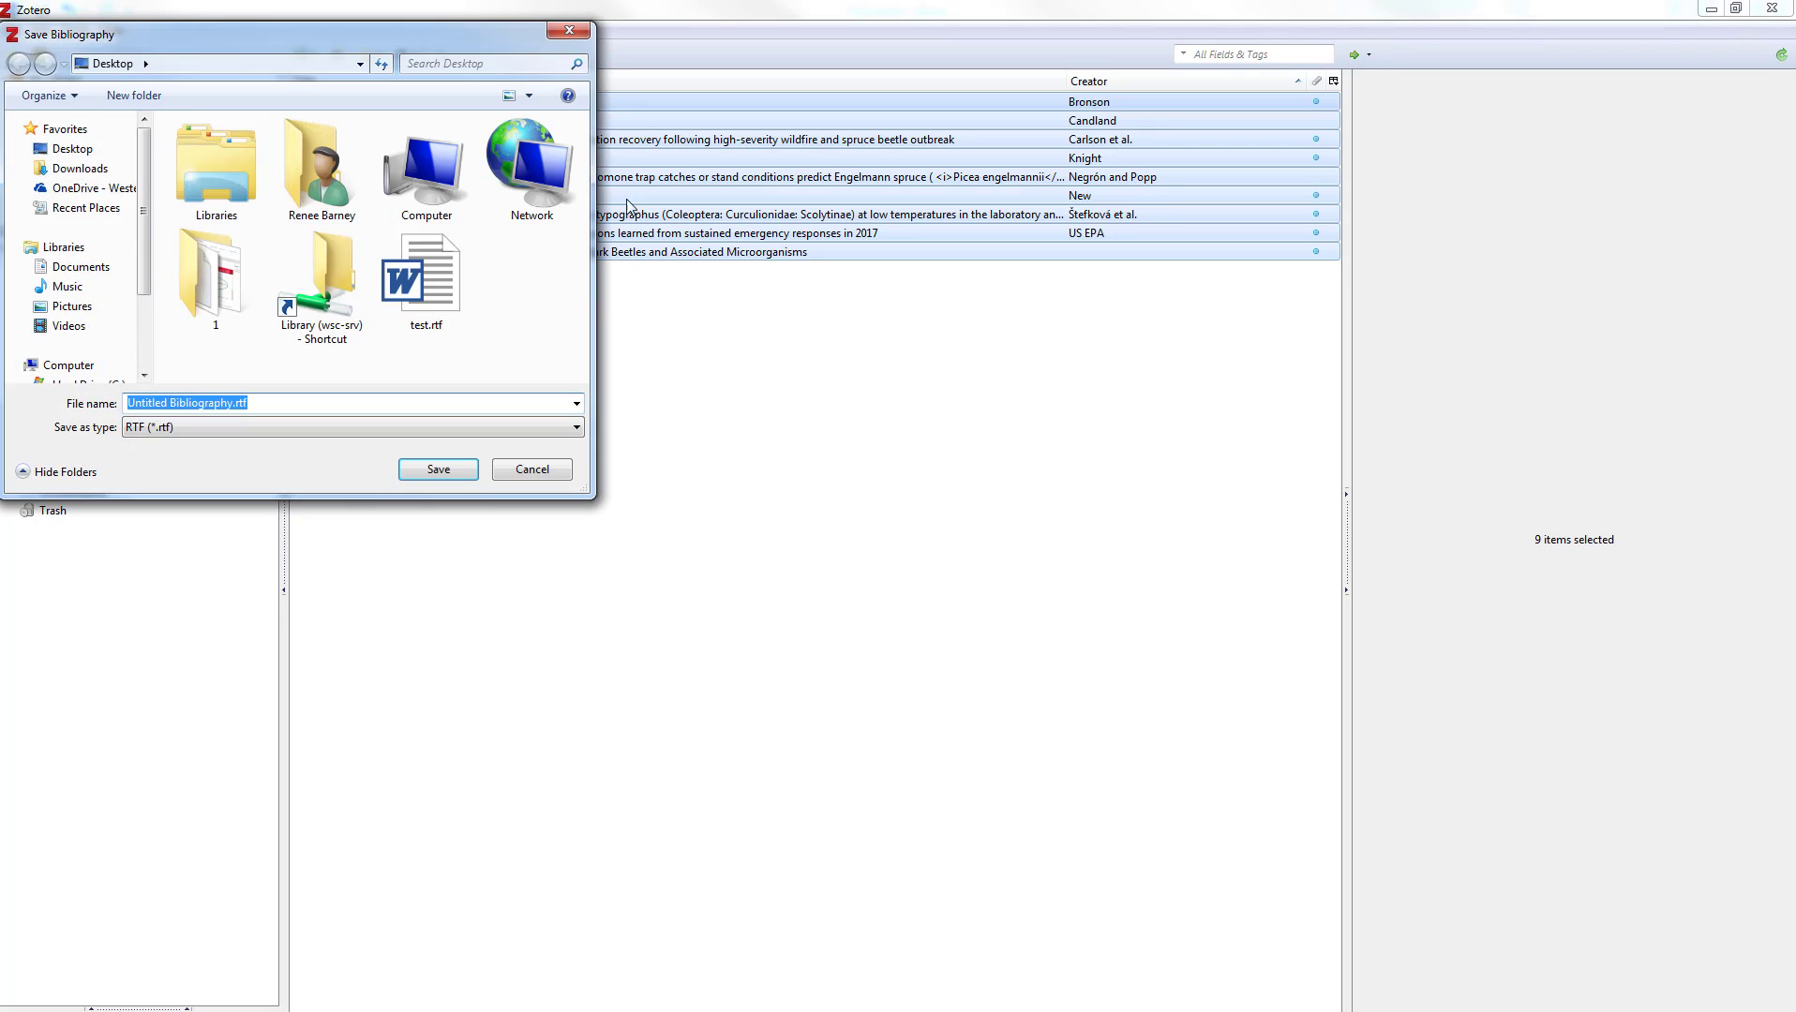
# Save the bibliography to the Desktop as an RTF file named 605
pyautogui.moveTo(512, 24); pyautogui.dragTo(728, 65)
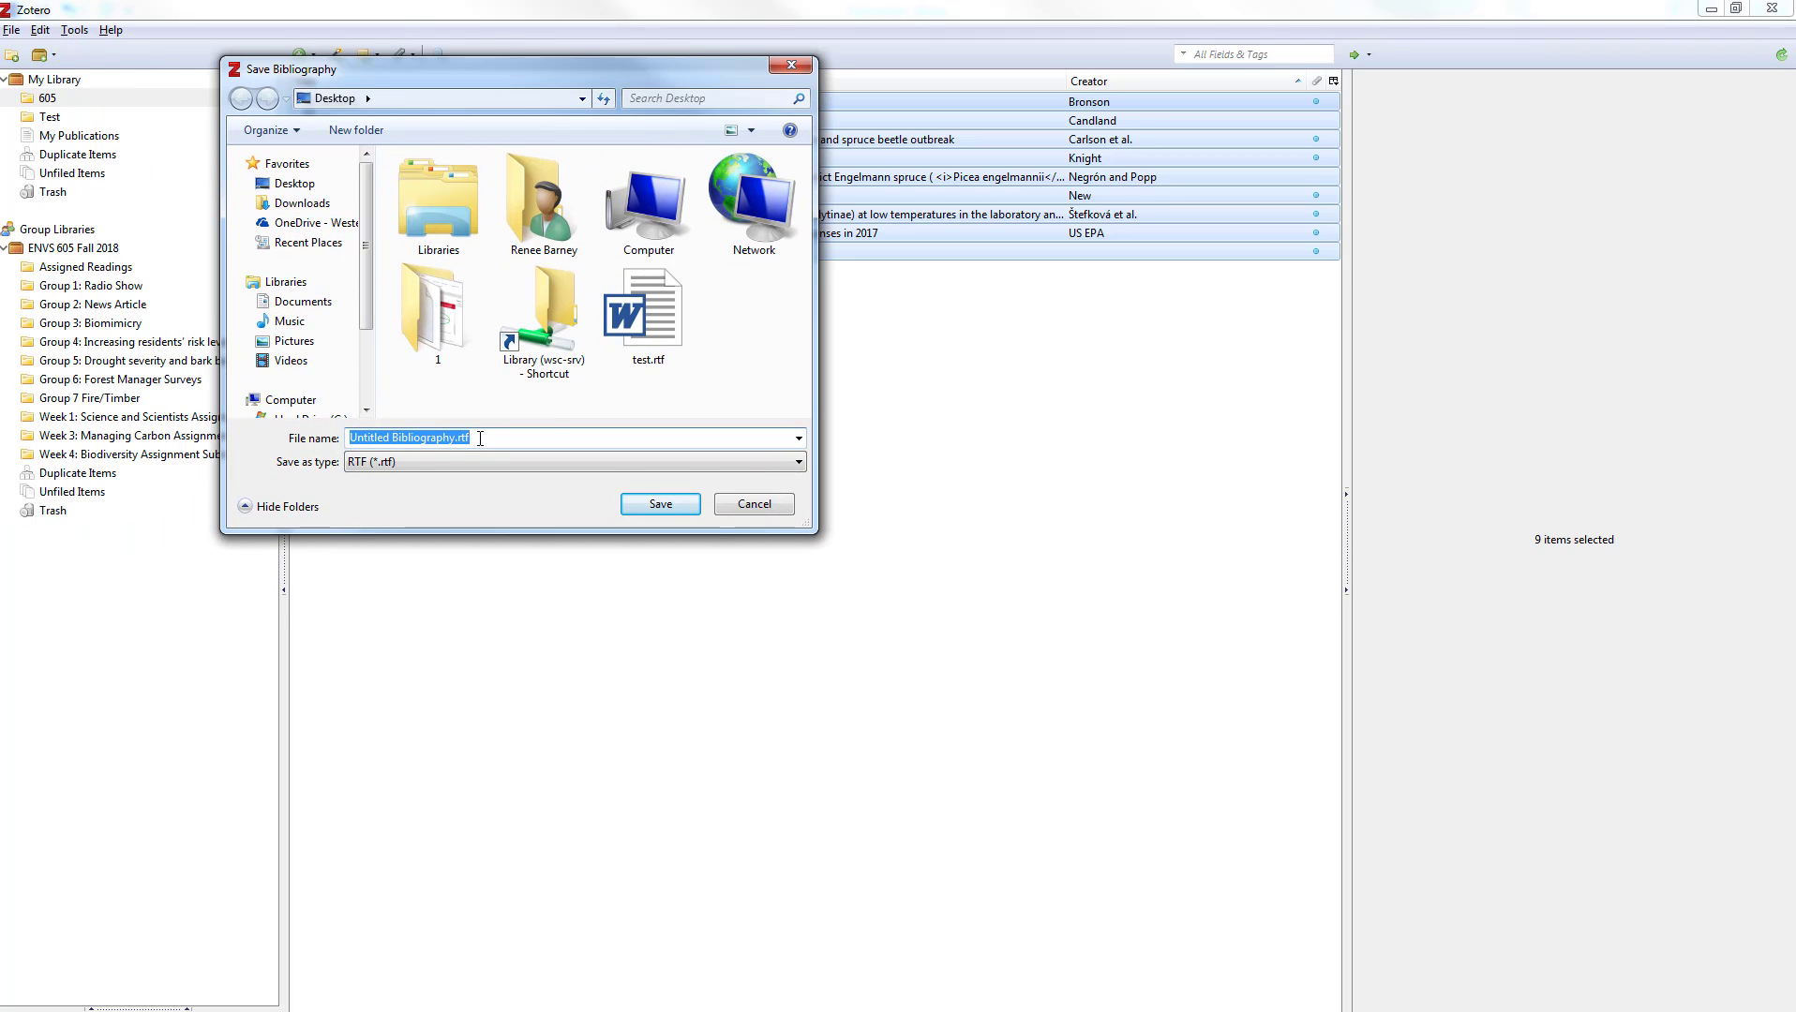
pyautogui.write('605')
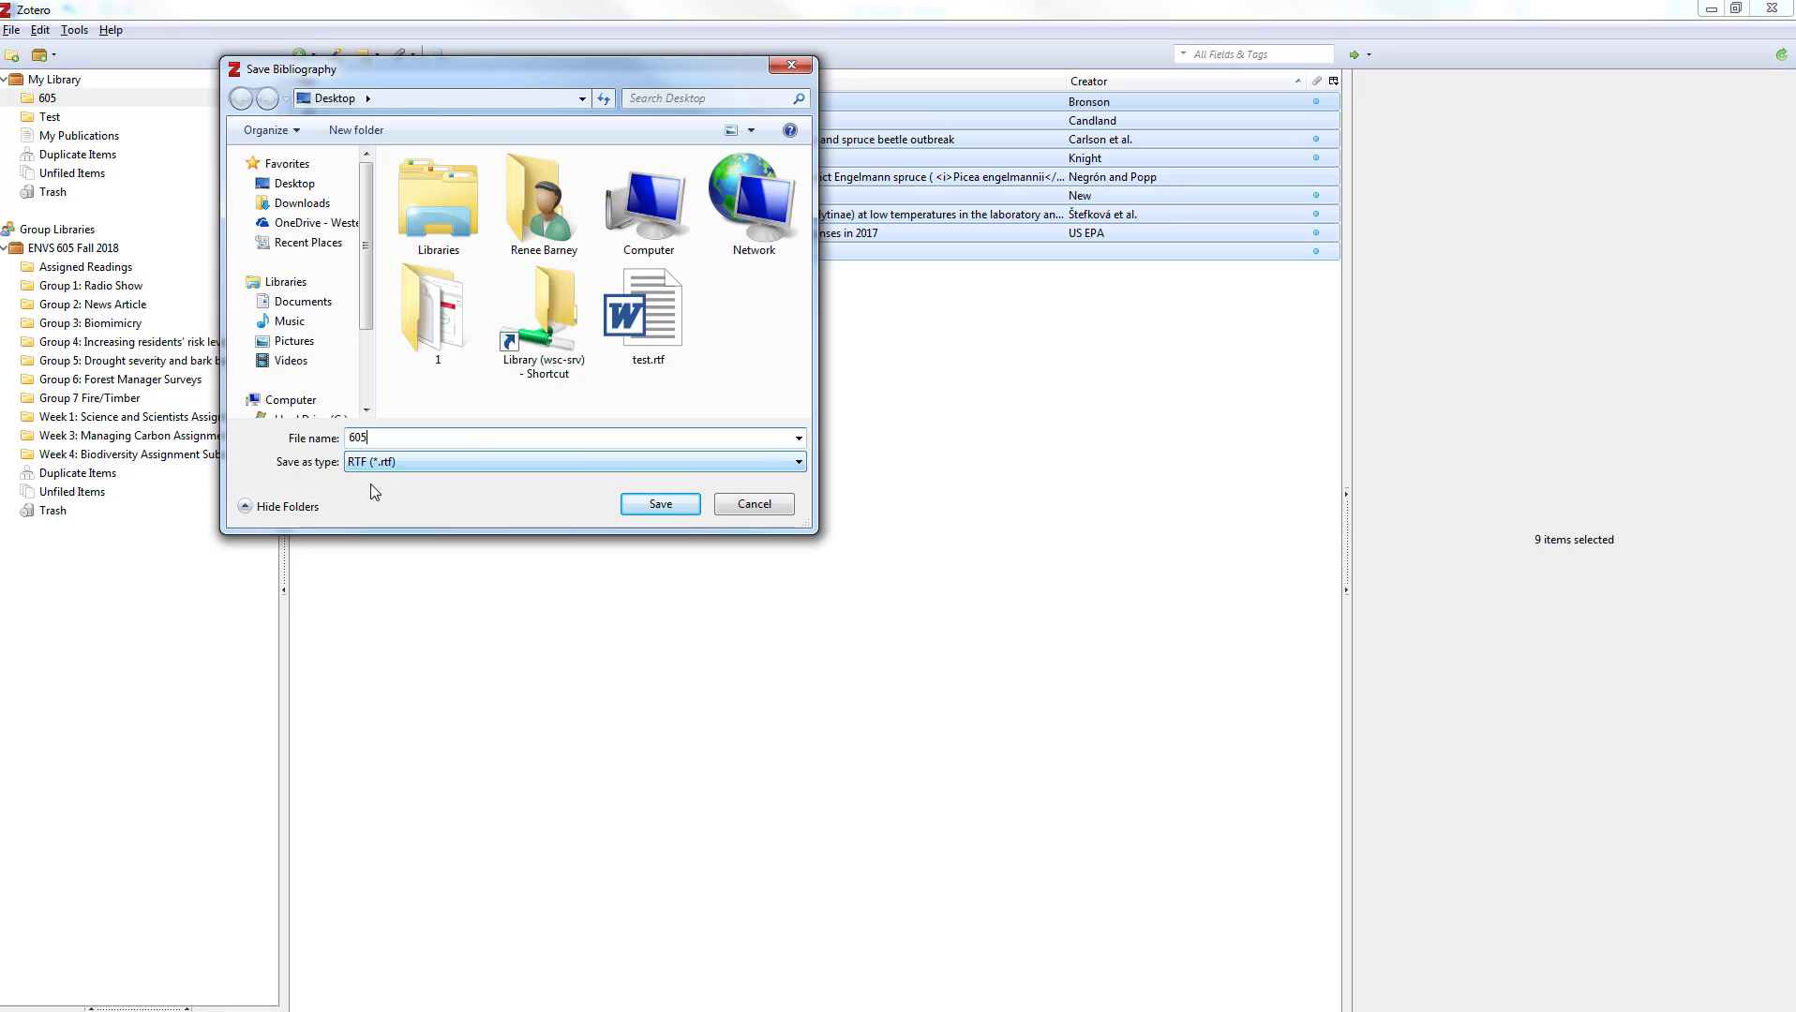
pyautogui.click(670, 504)
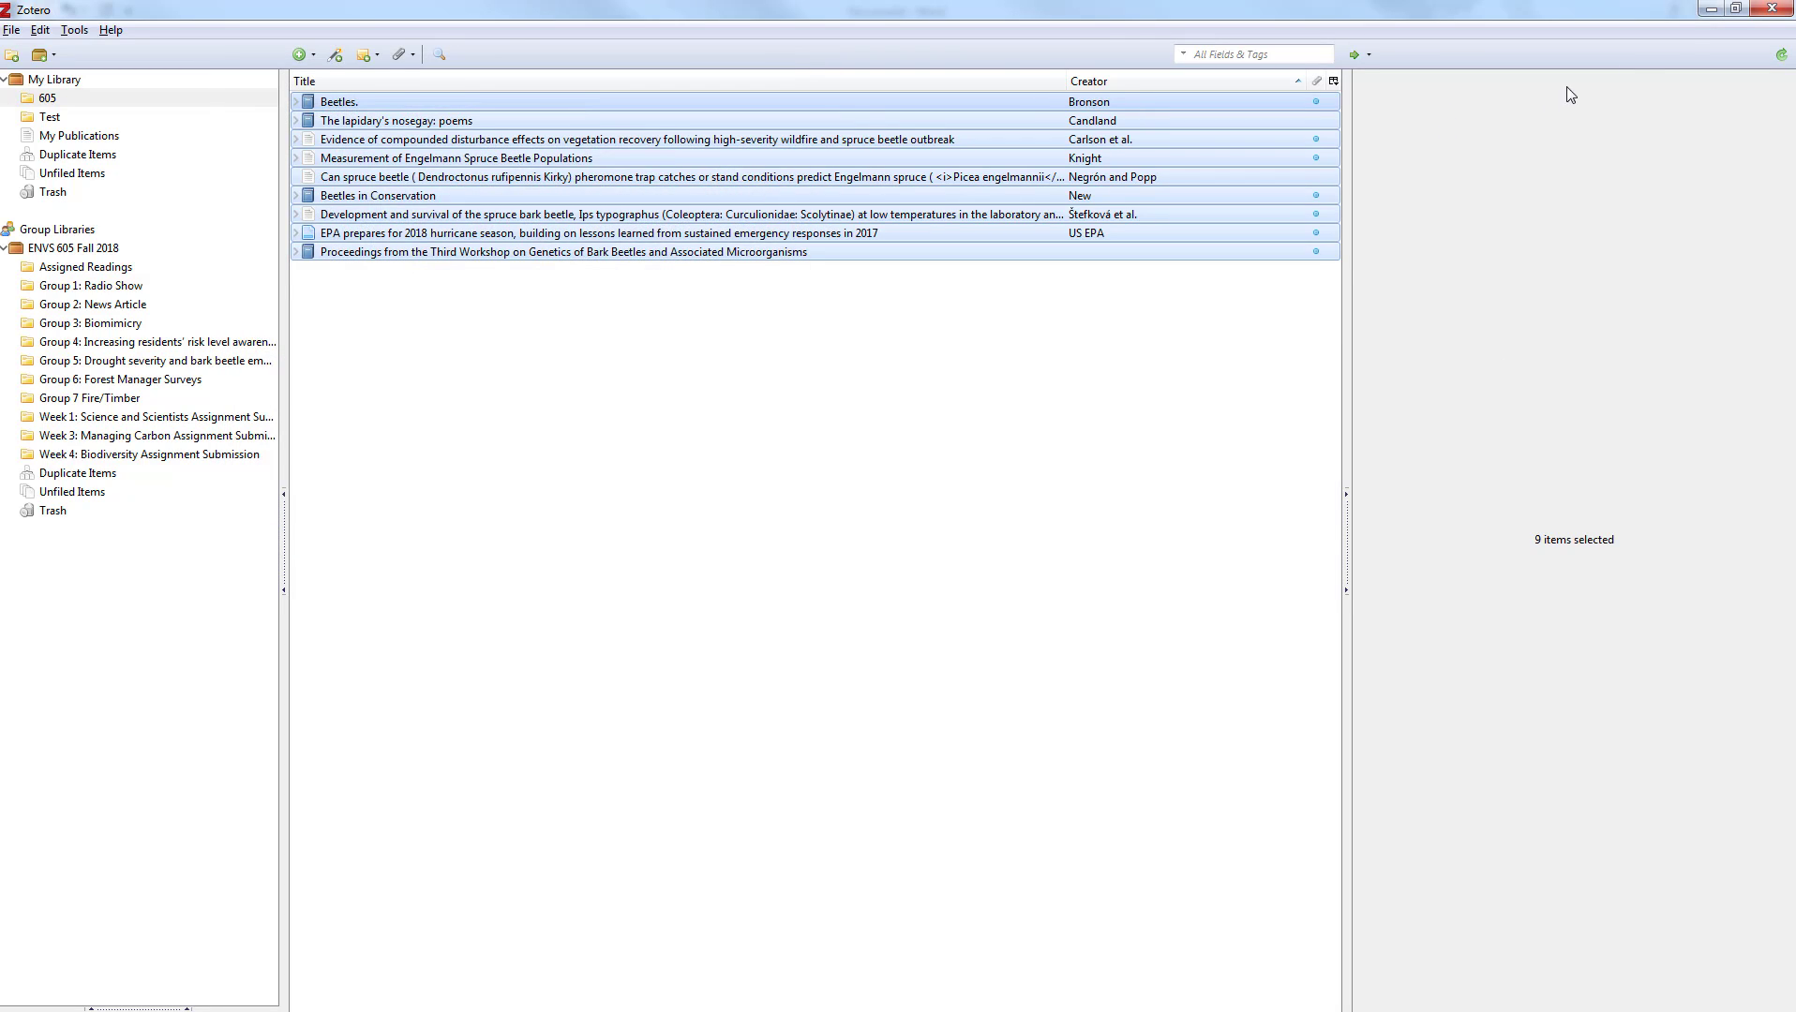
# Minimize the open windows, open the 605 file from the desktop in Word, and look through the bibliography
pyautogui.click(1710, 11)
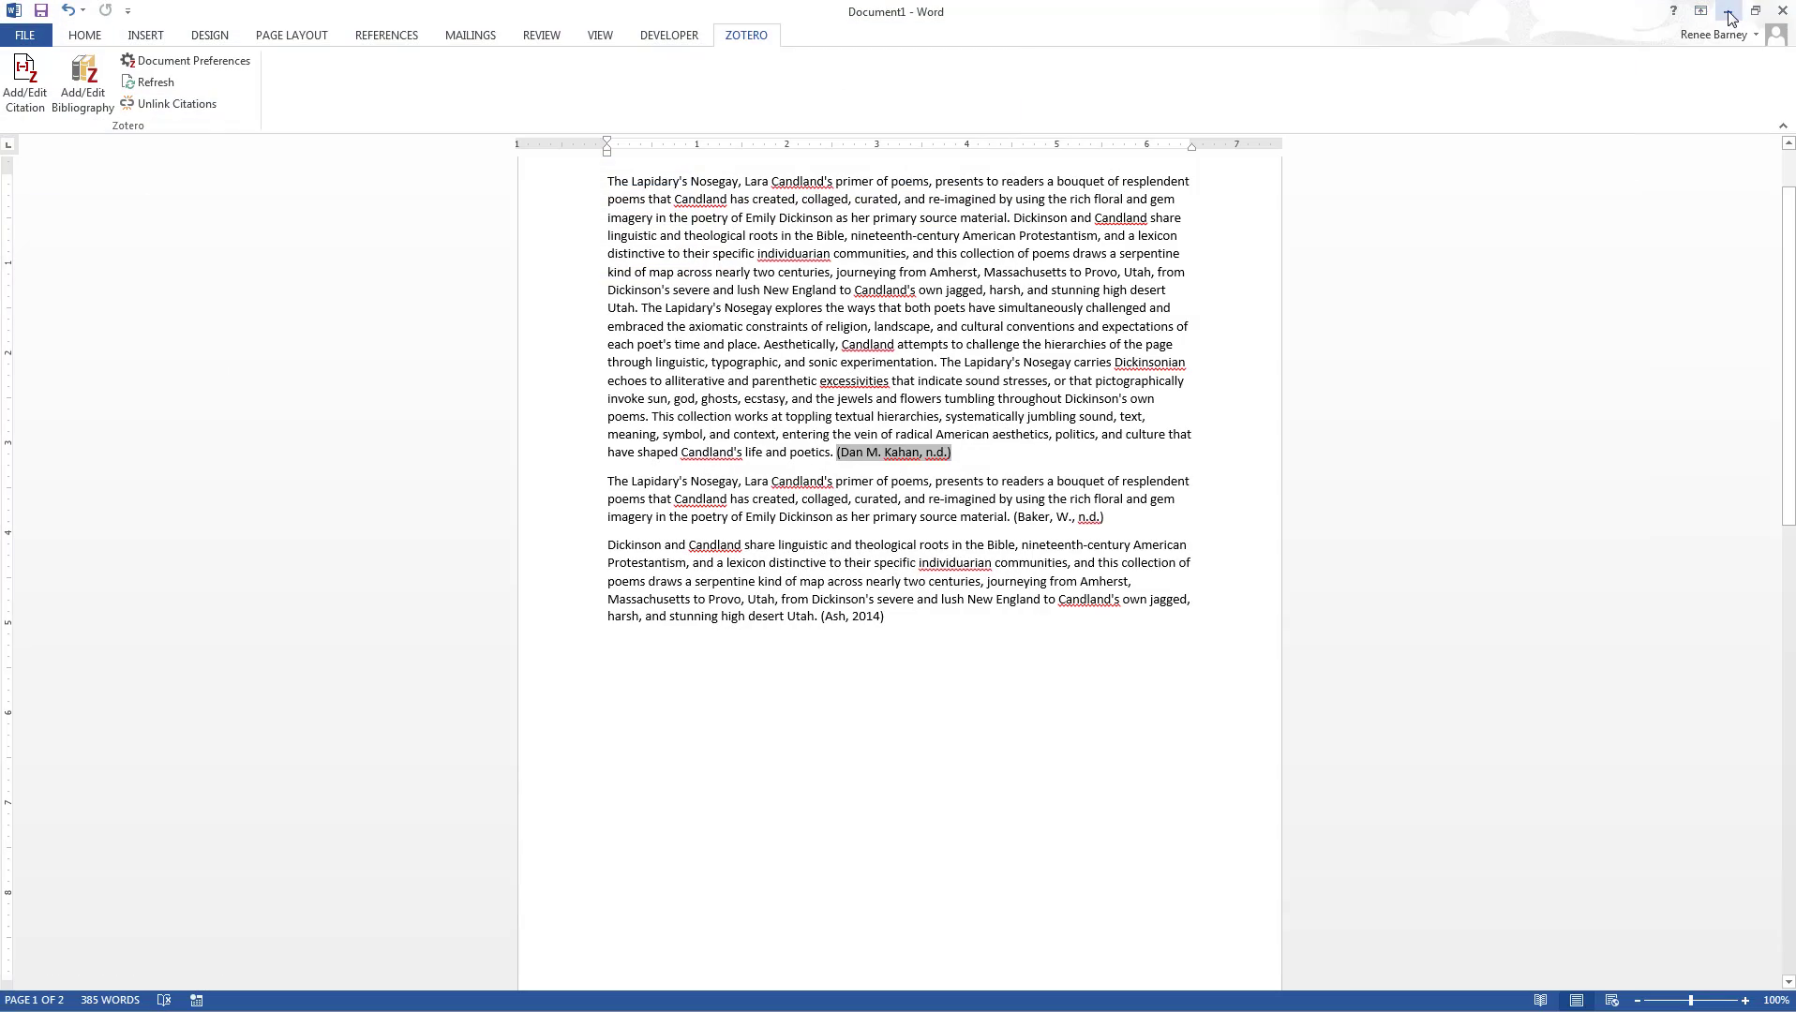
pyautogui.click(1728, 10)
pyautogui.click(1710, 11)
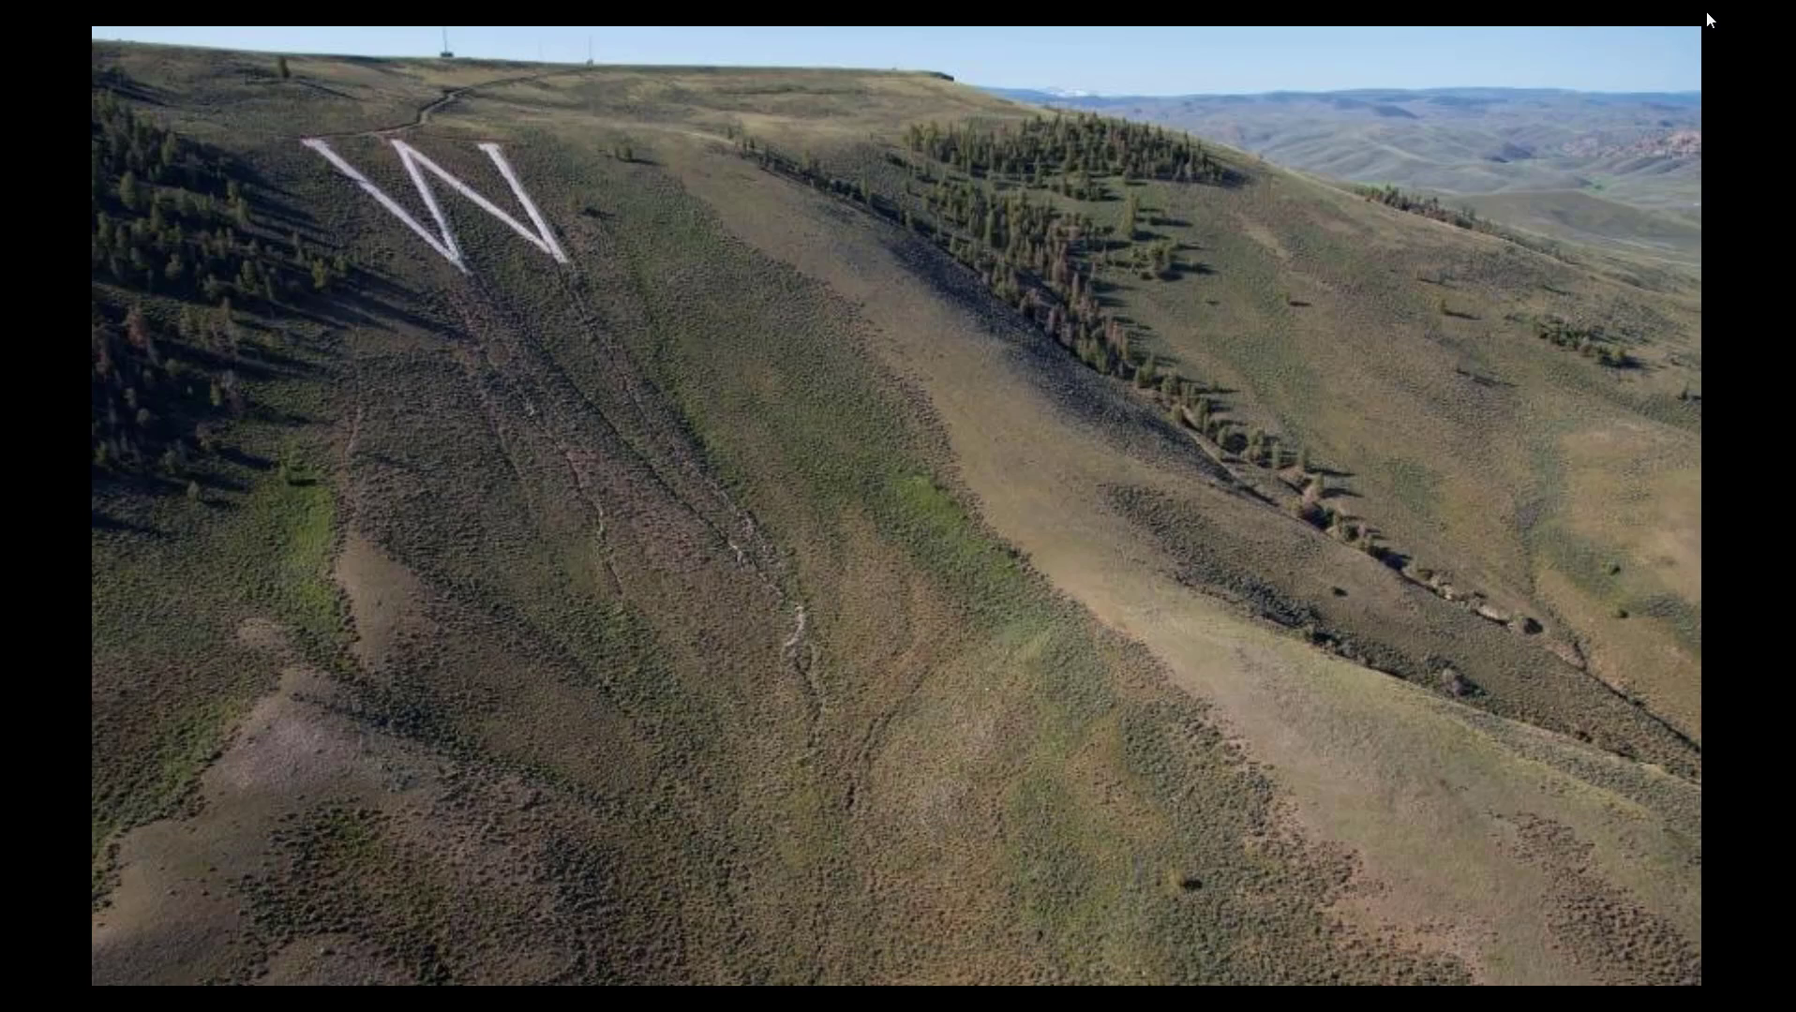
pyautogui.moveTo(0, 469); pyautogui.dragTo(664, 227)
pyautogui.moveTo(668, 233)
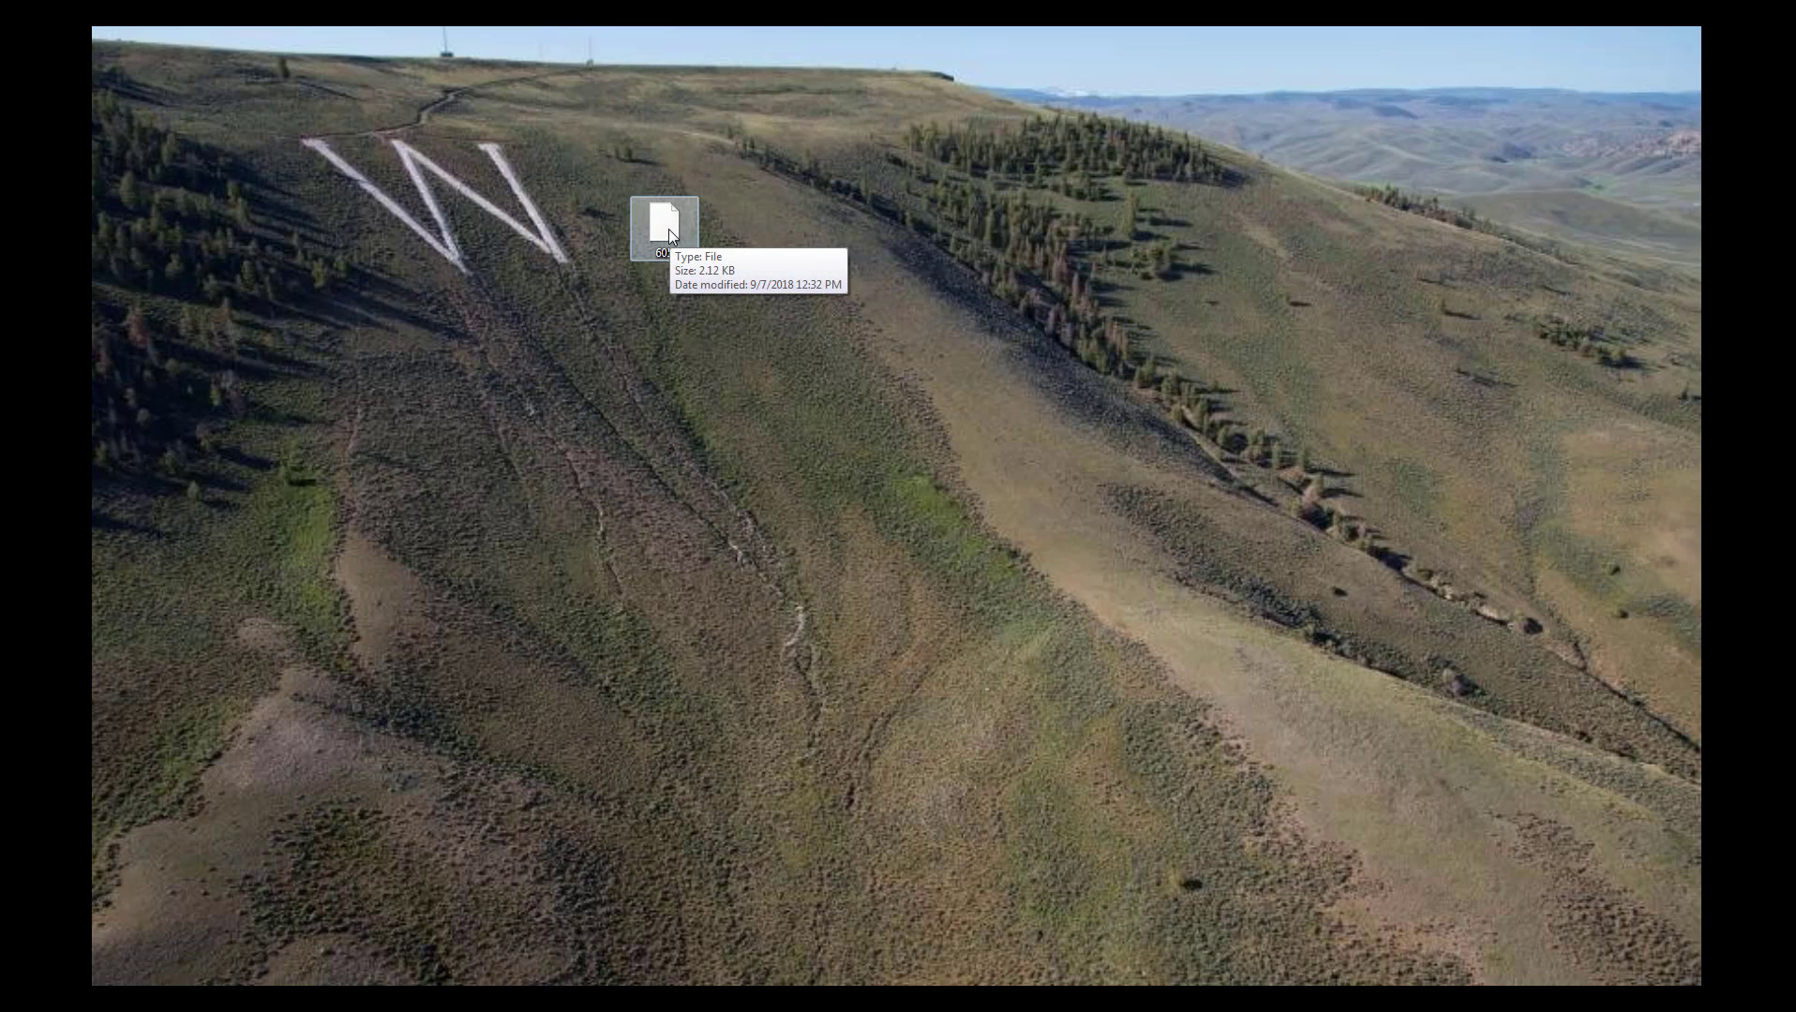
pyautogui.doubleClick(668, 232)
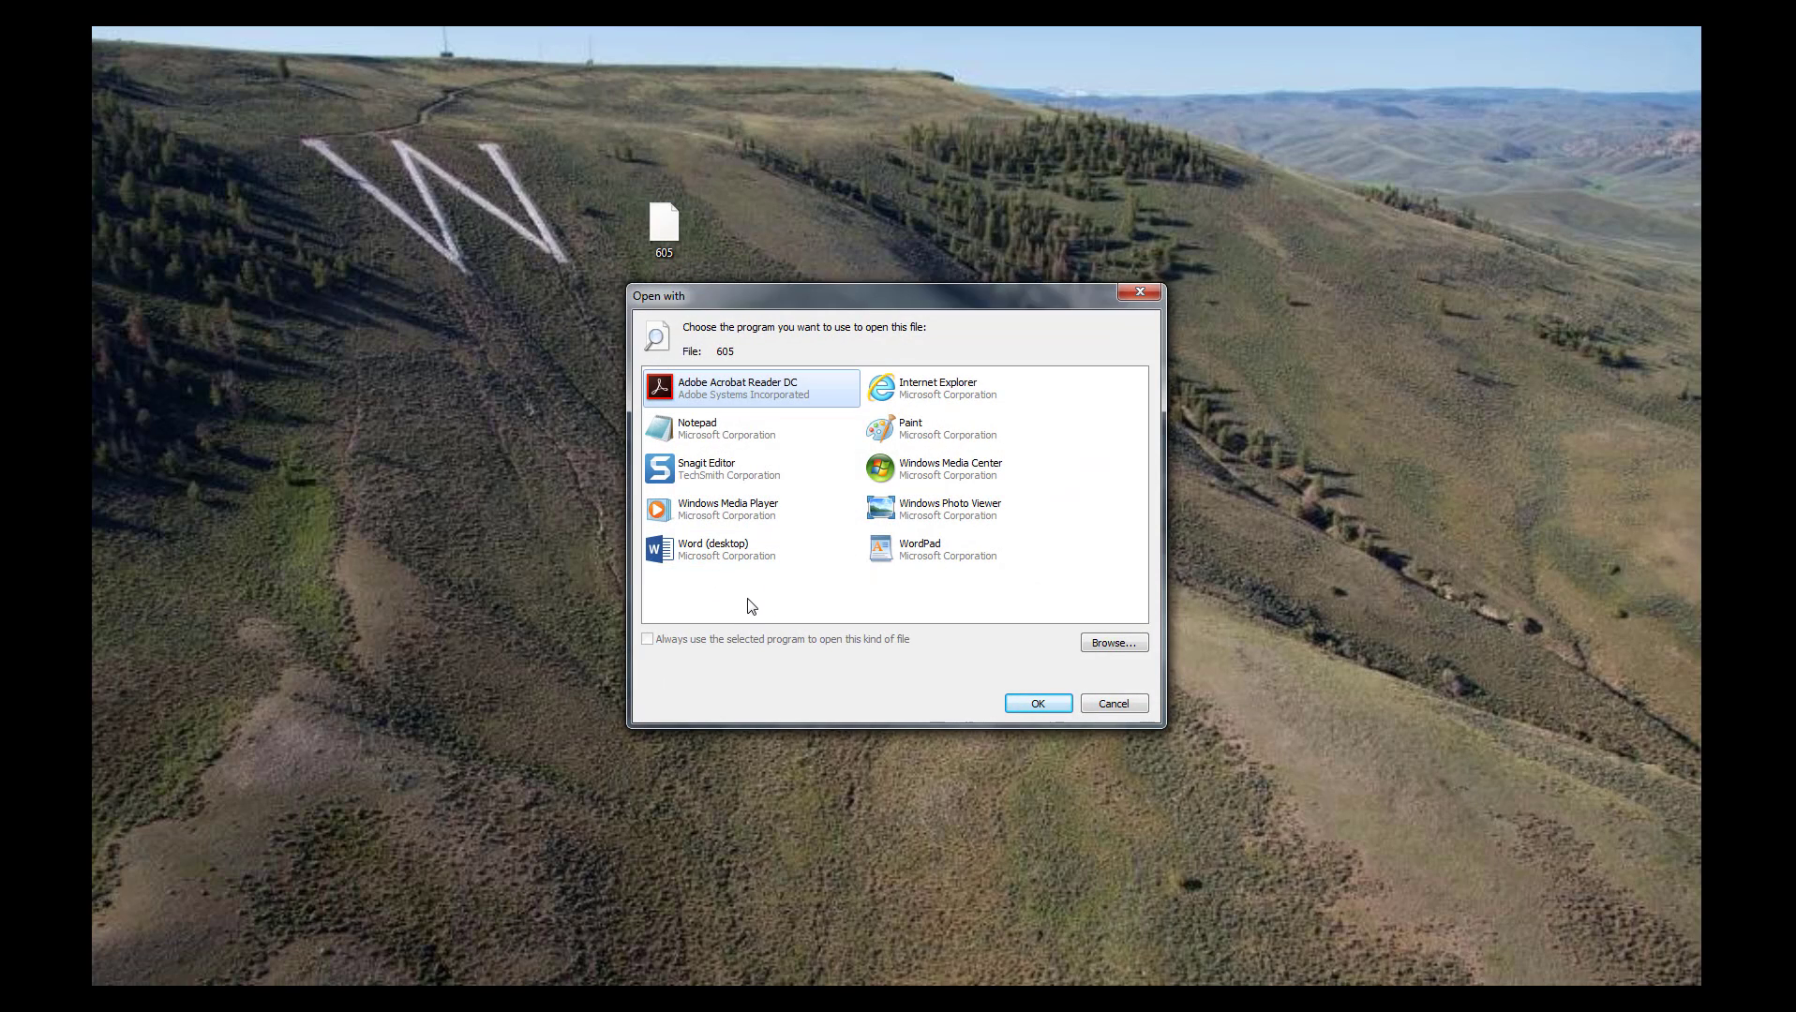
pyautogui.click(733, 555)
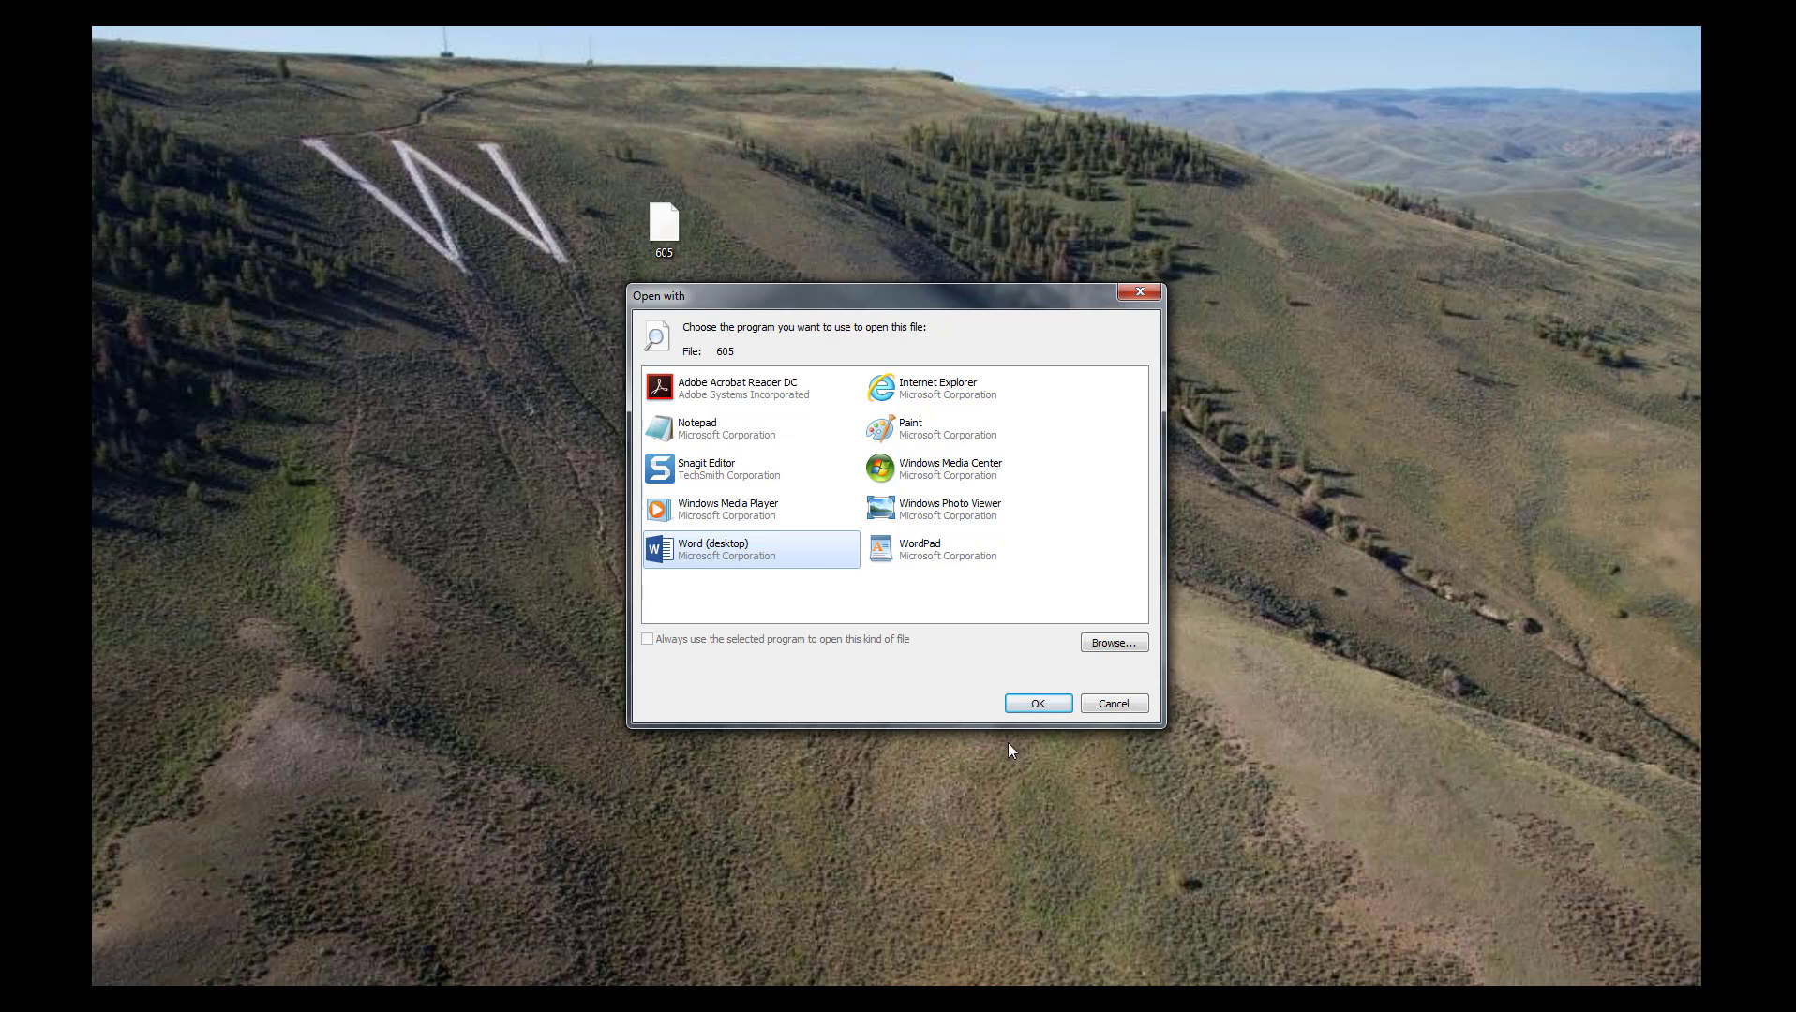
pyautogui.click(1038, 703)
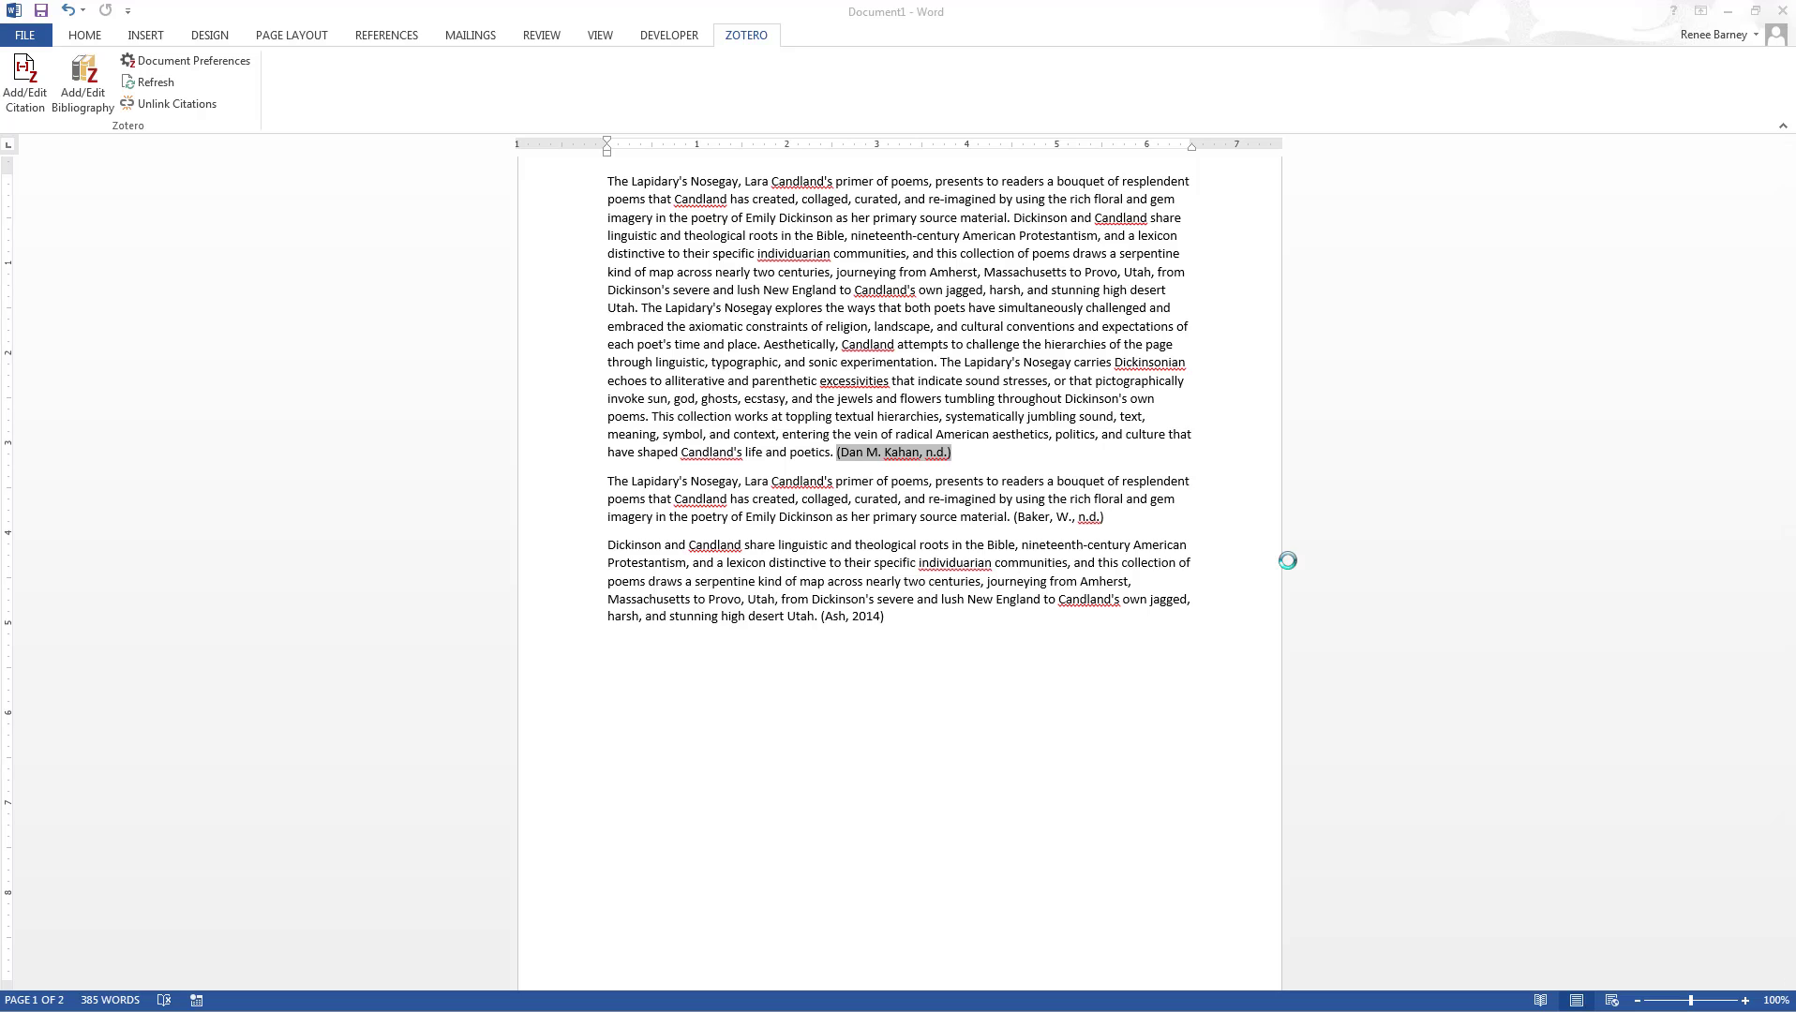
pyautogui.scroll(-10, 1086, 719)
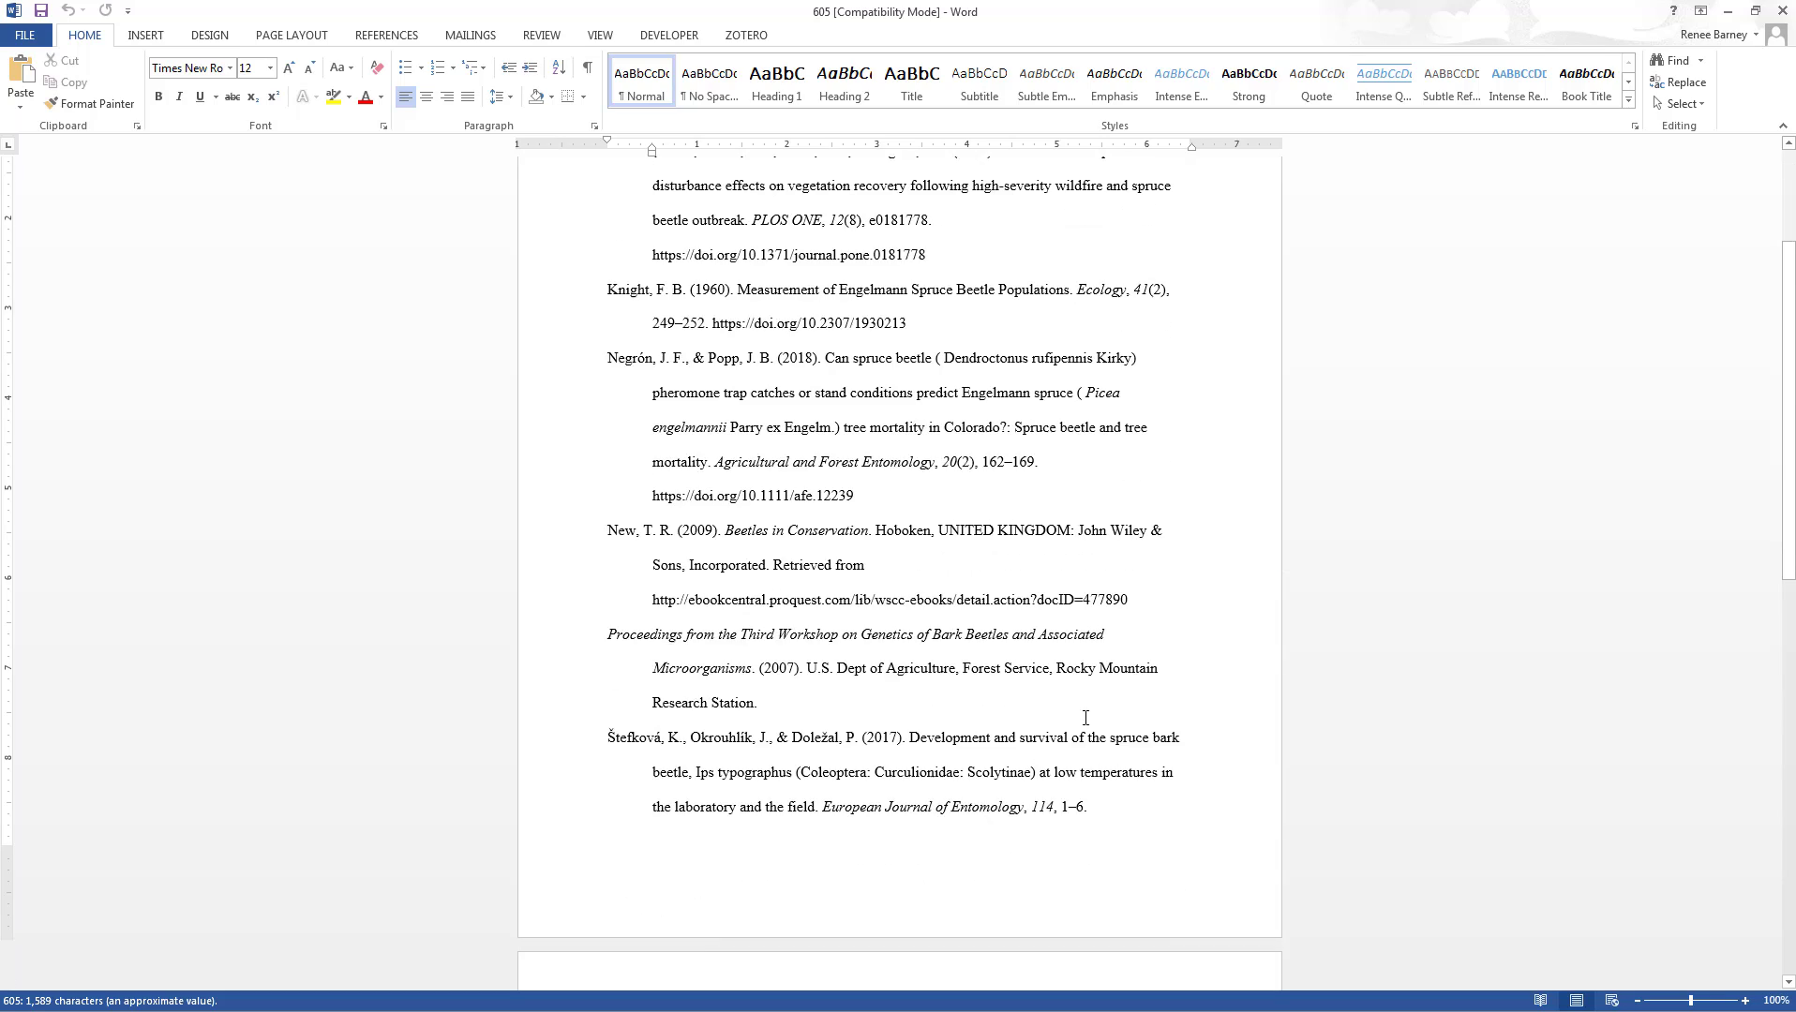
pyautogui.scroll(-5, 1085, 718)
pyautogui.scroll(14, 1084, 722)
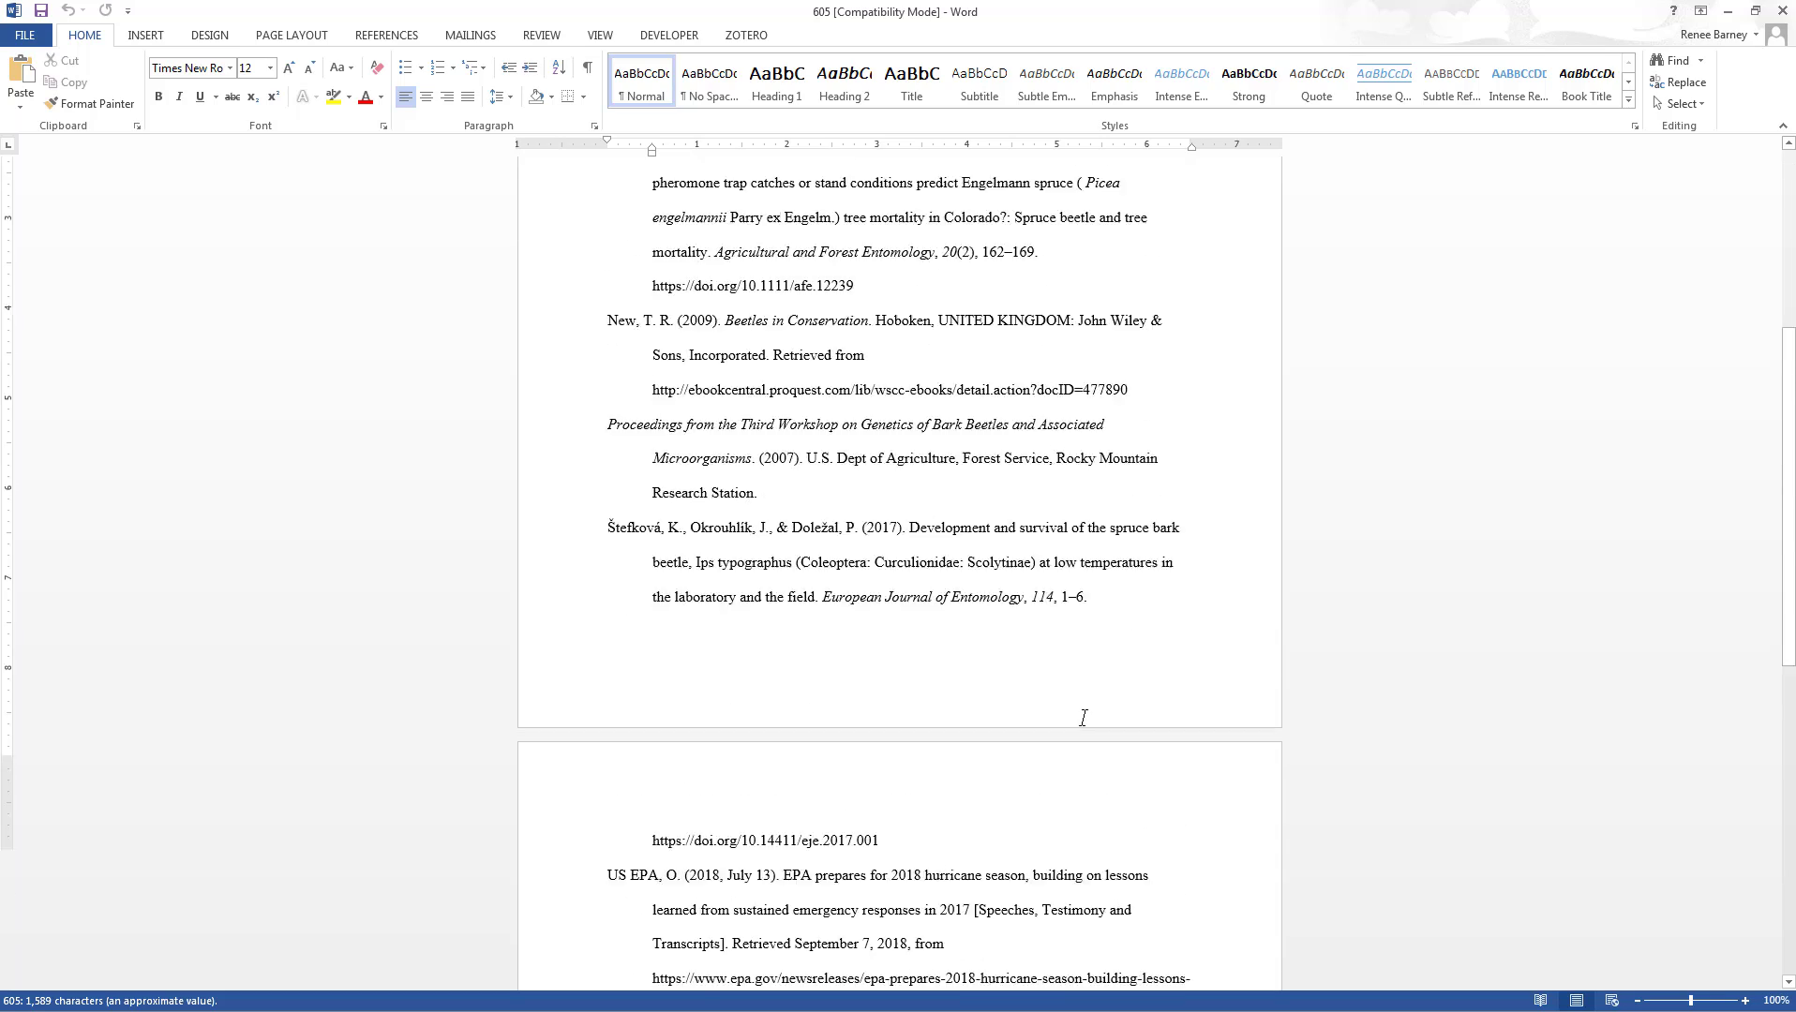
pyautogui.scroll(2, 1122, 657)
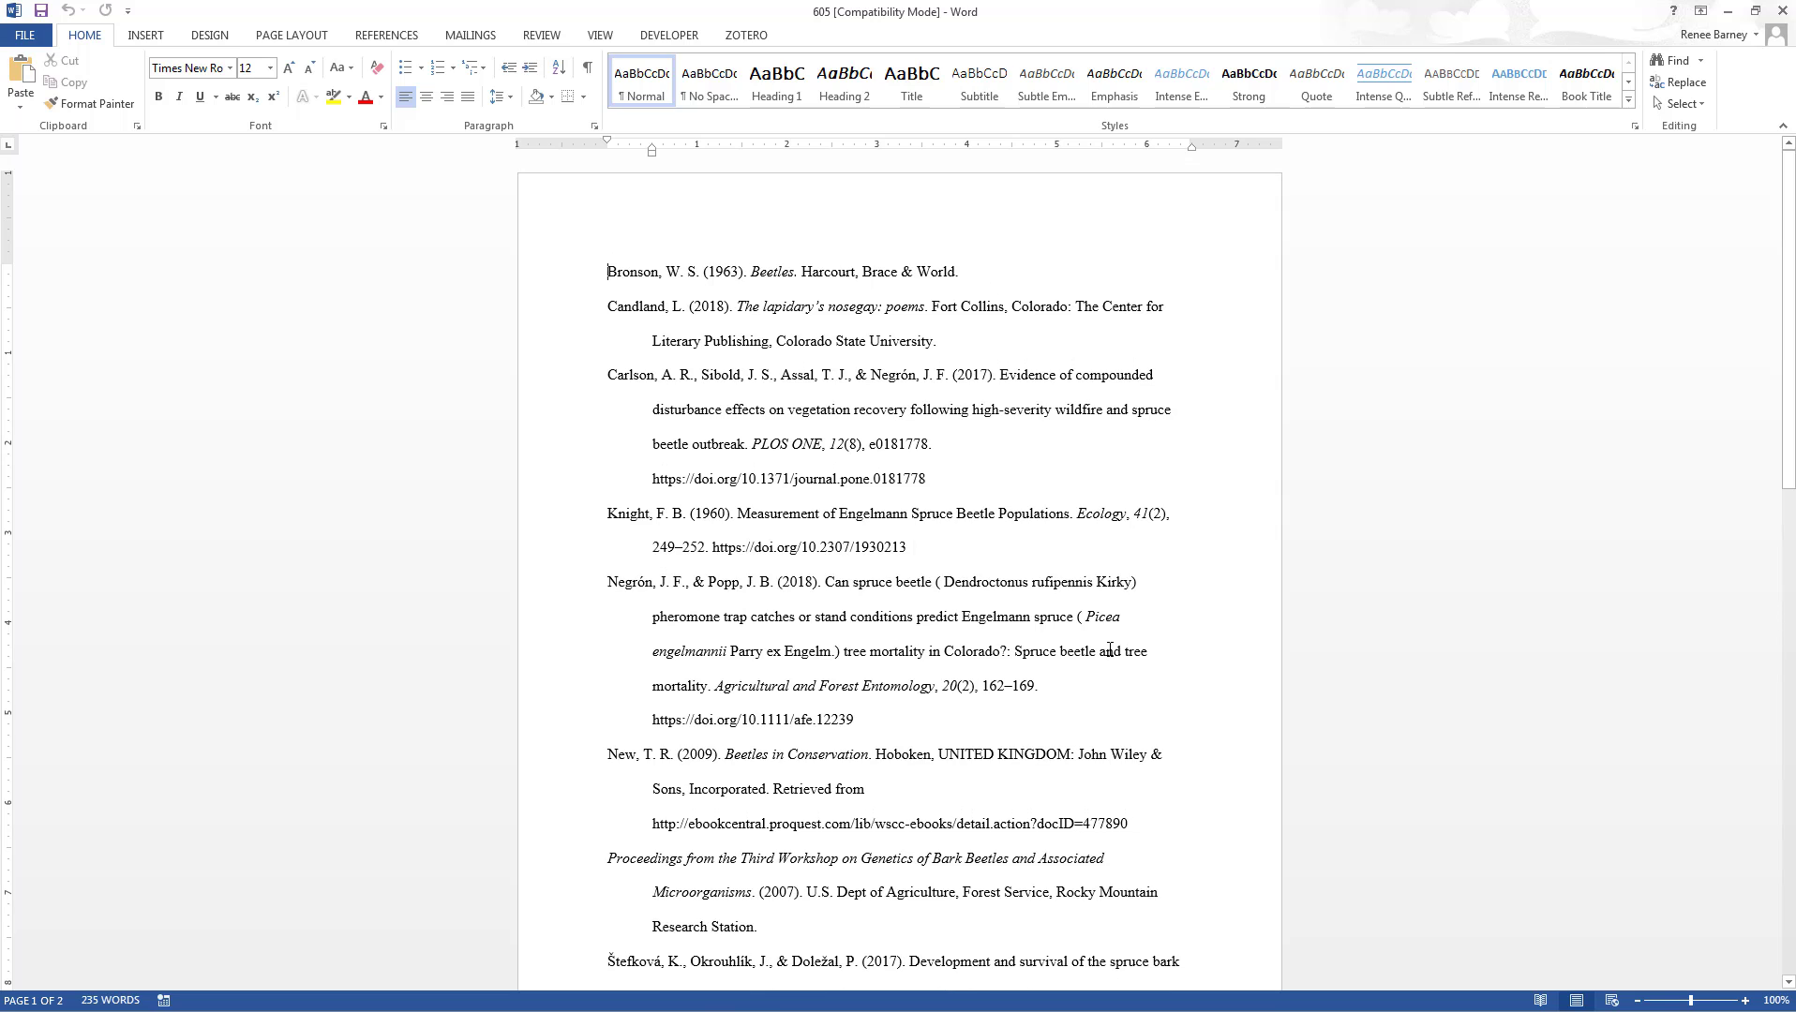
pyautogui.click(1020, 272)
pyautogui.press('Return')
pyautogui.write('sdfsd')
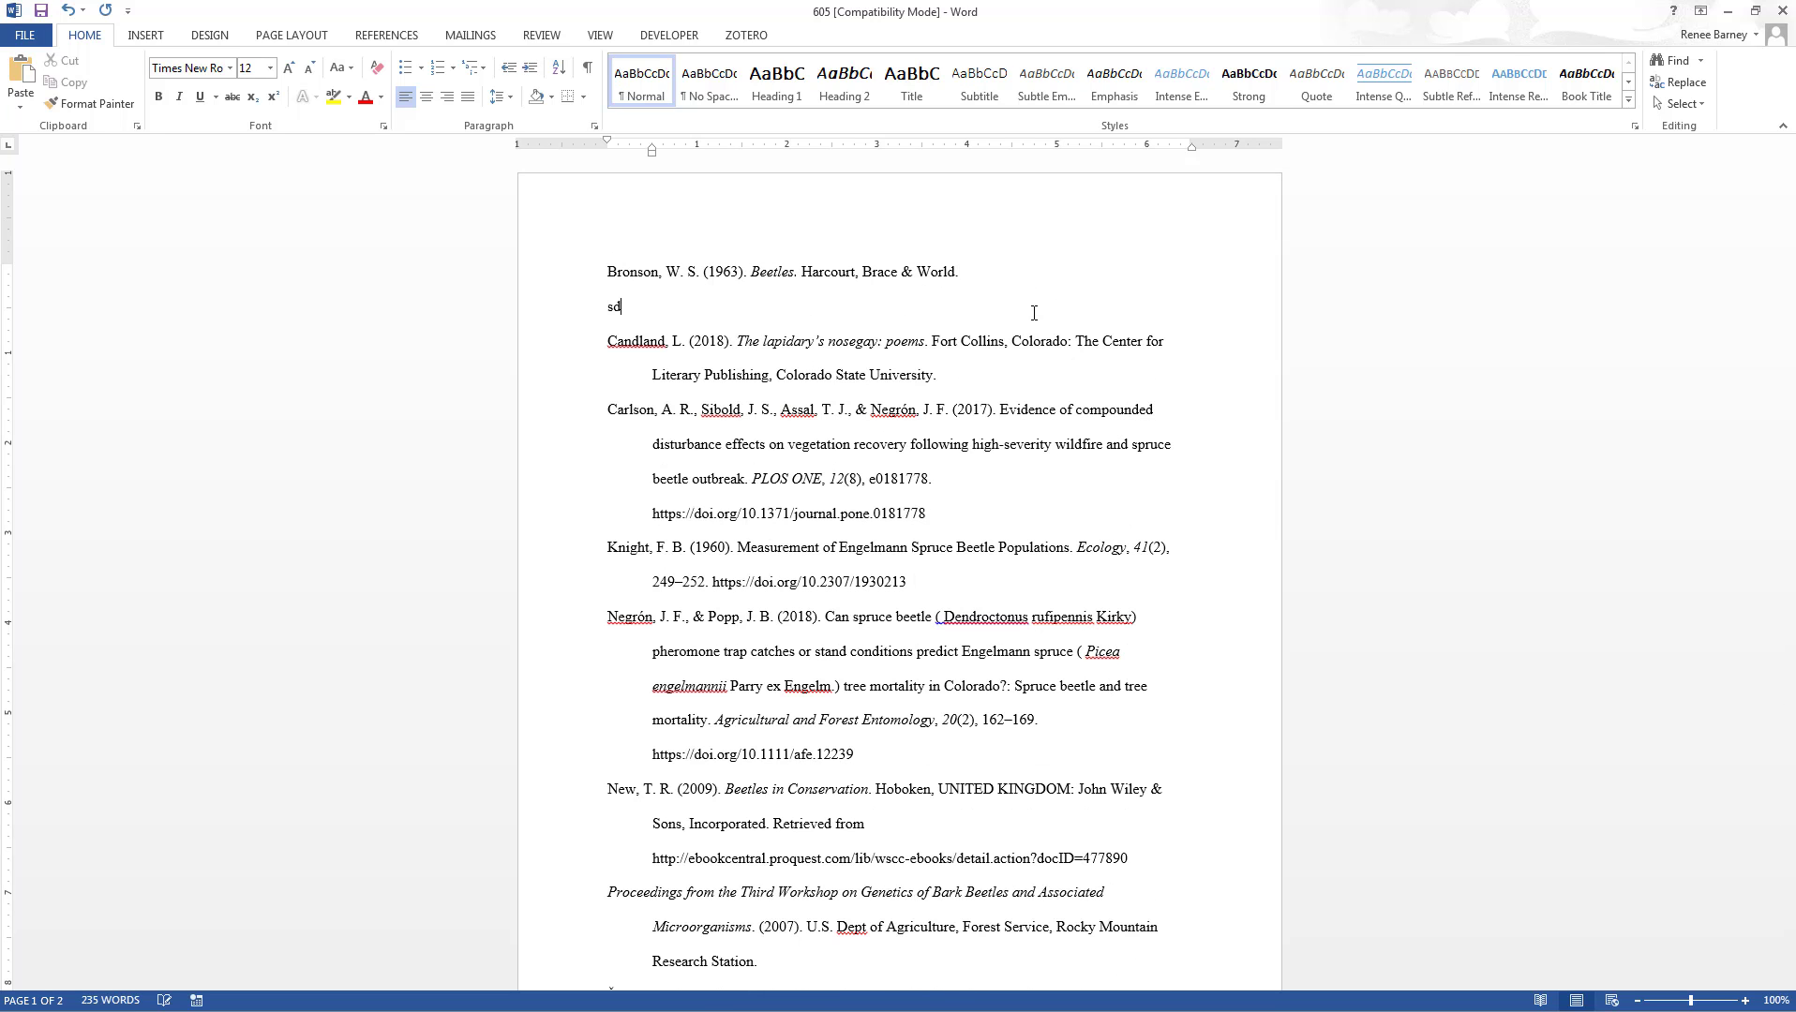
pyautogui.press('BackSpace')
pyautogui.press('BackSpace')
pyautogui.press('BackSpace')
pyautogui.press('BackSpace')
pyautogui.press('BackSpace')
pyautogui.press('BackSpace')
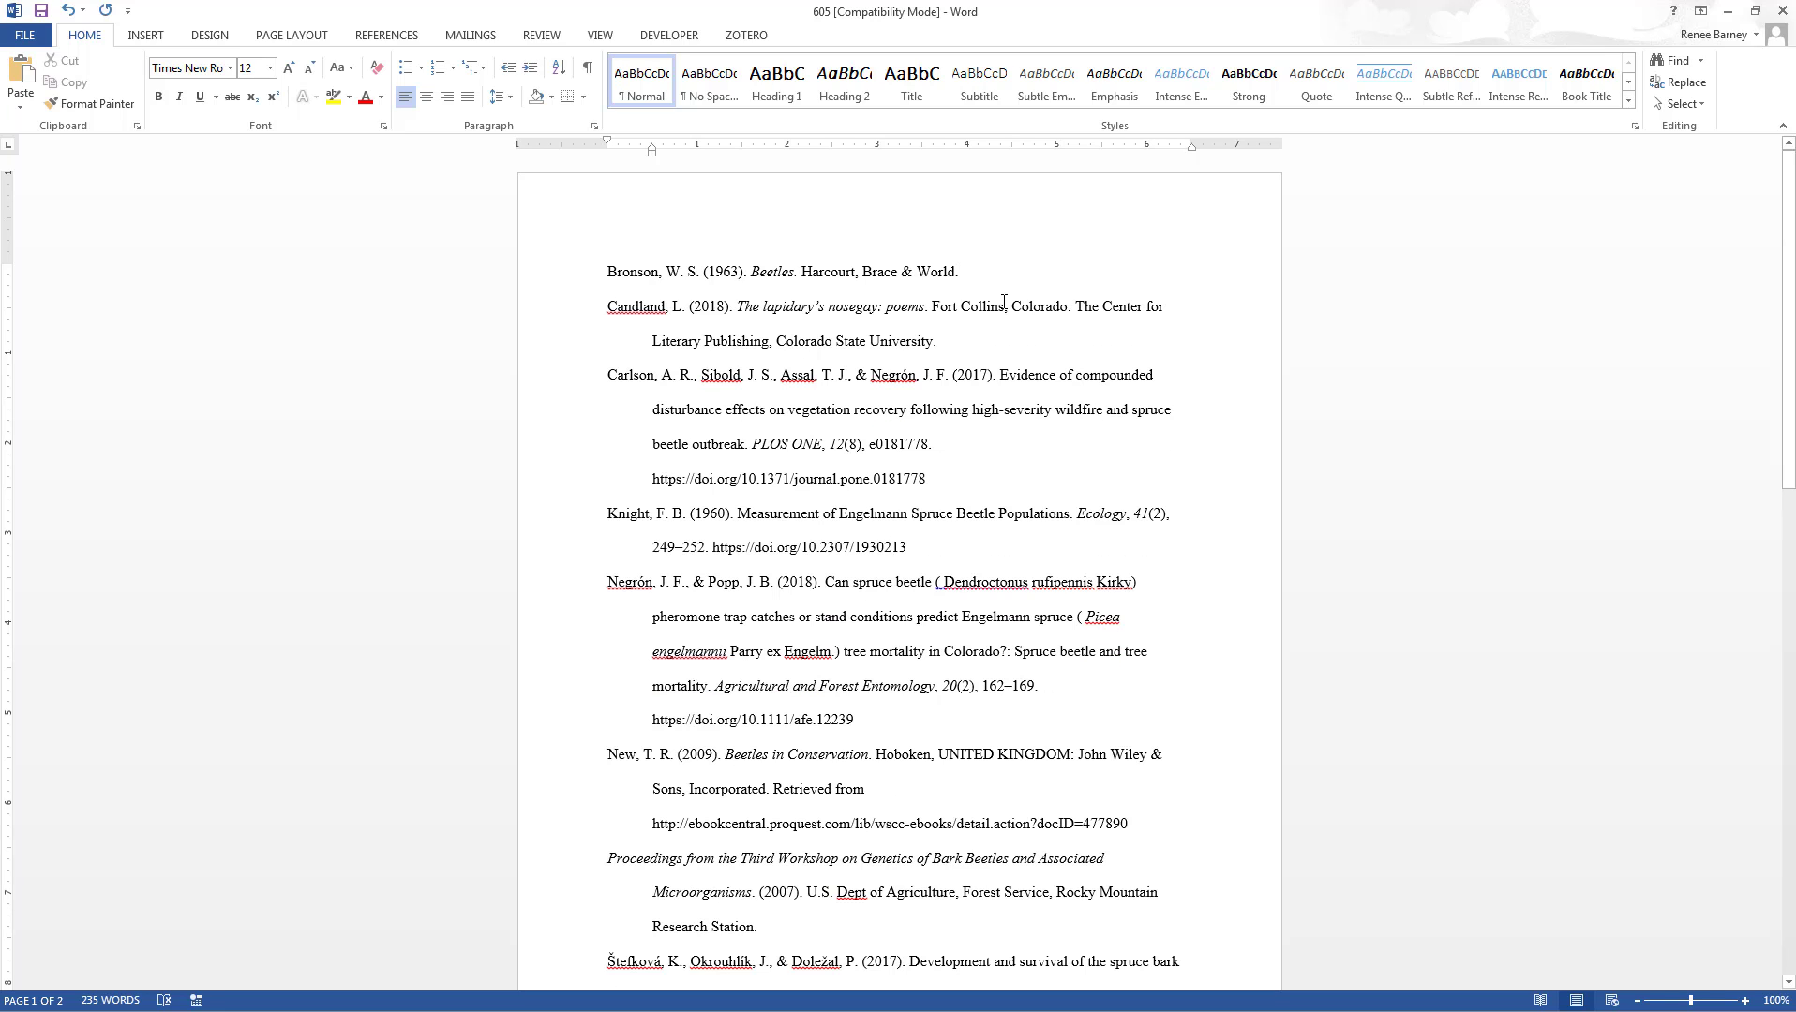
# Add a centered "References" heading on a new line above the first bibliography entry
pyautogui.click(607, 267)
pyautogui.press('Return')
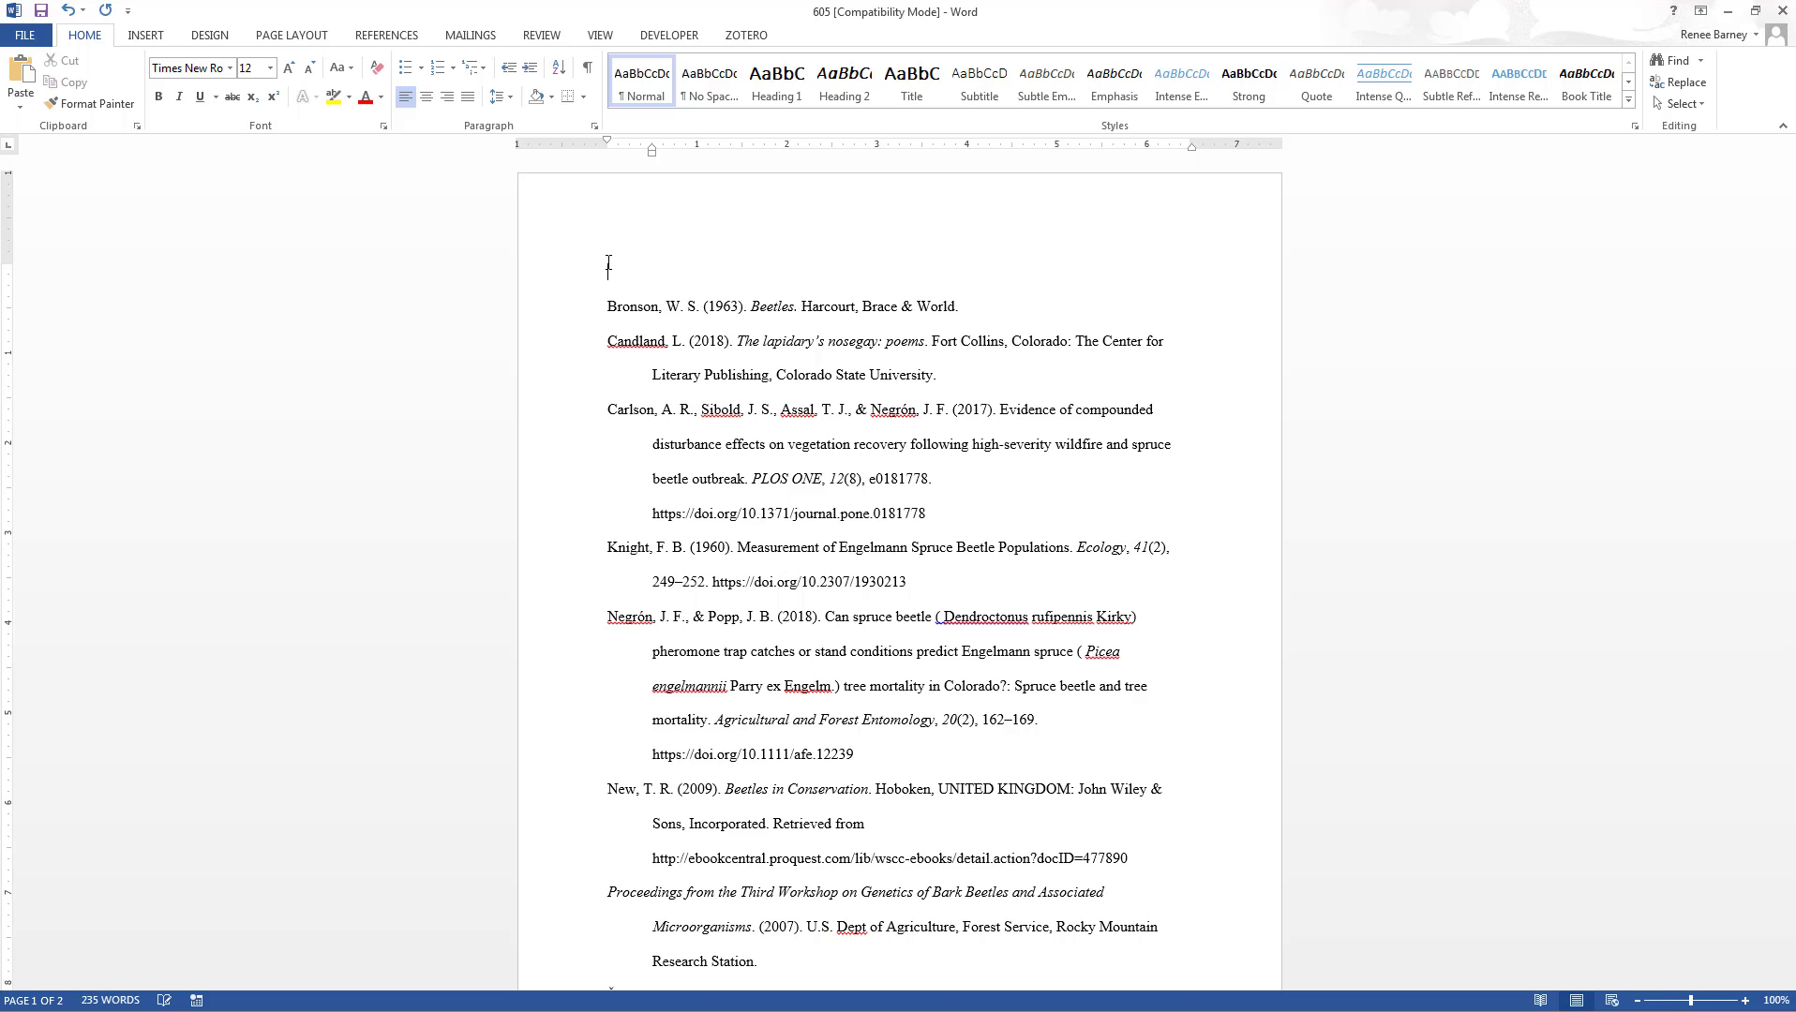
pyautogui.write('References')
pyautogui.hotkey('ctrl', 'e')
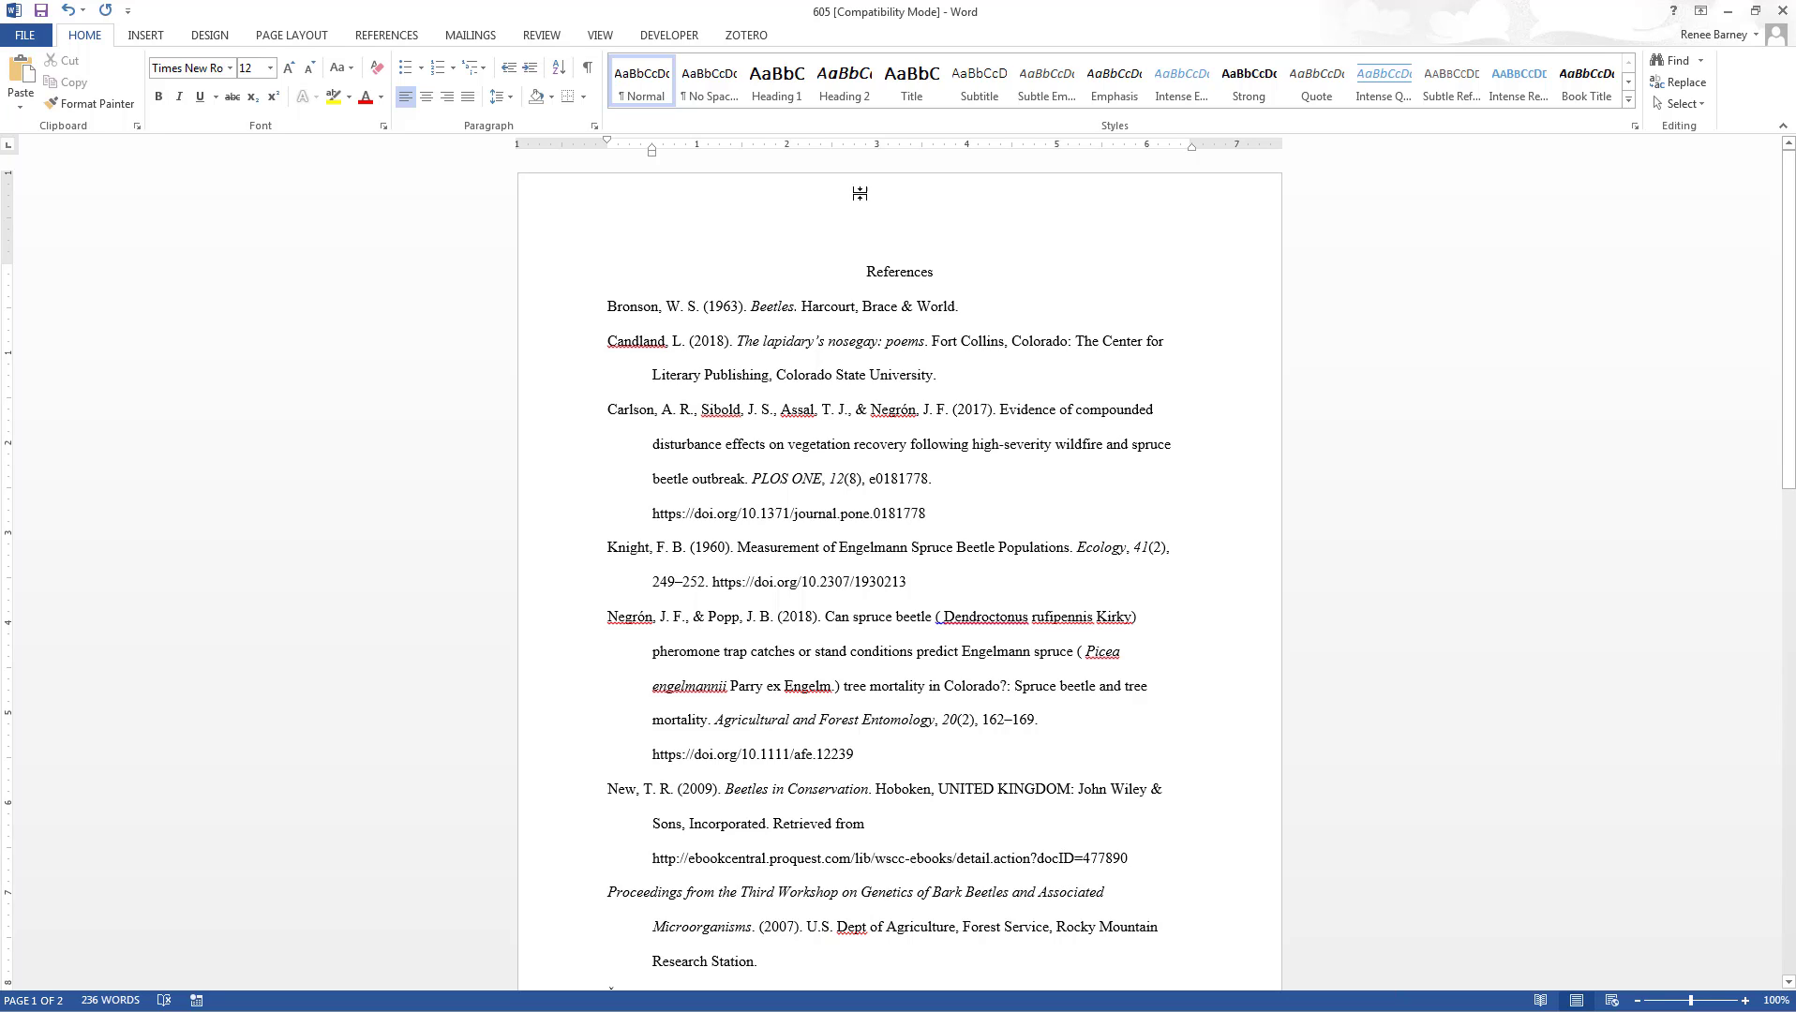
pyautogui.click(1014, 272)
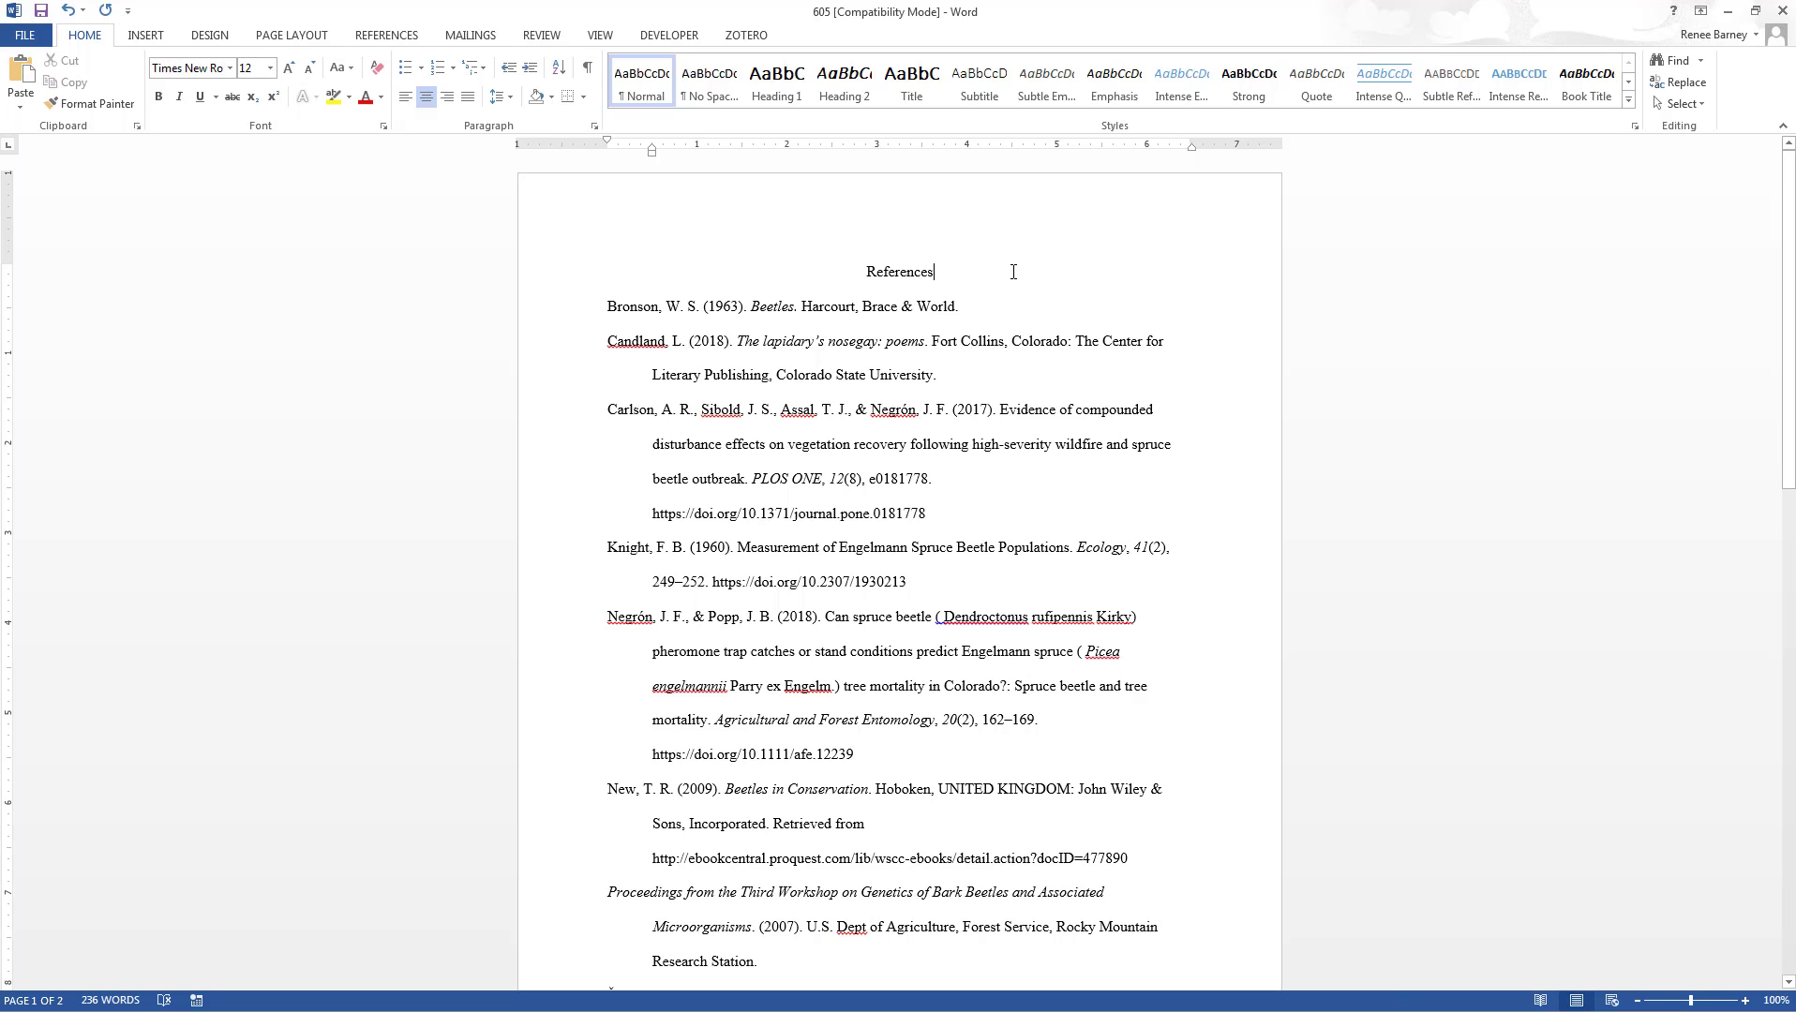